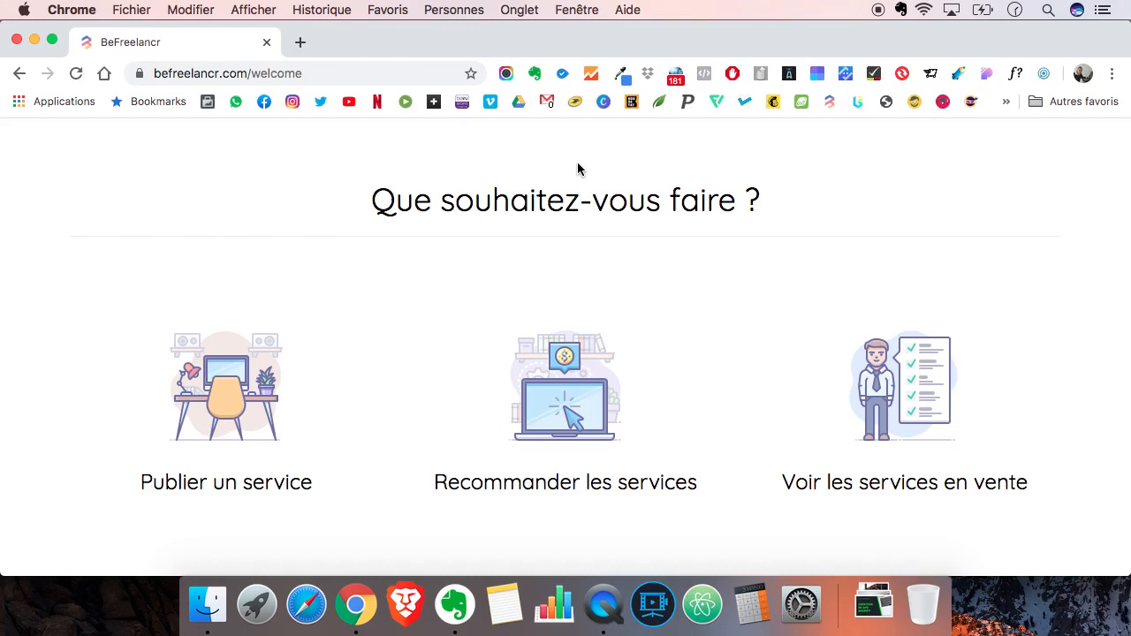
- Open the page for publishing a service and check which profile information is still required
click(224, 402)
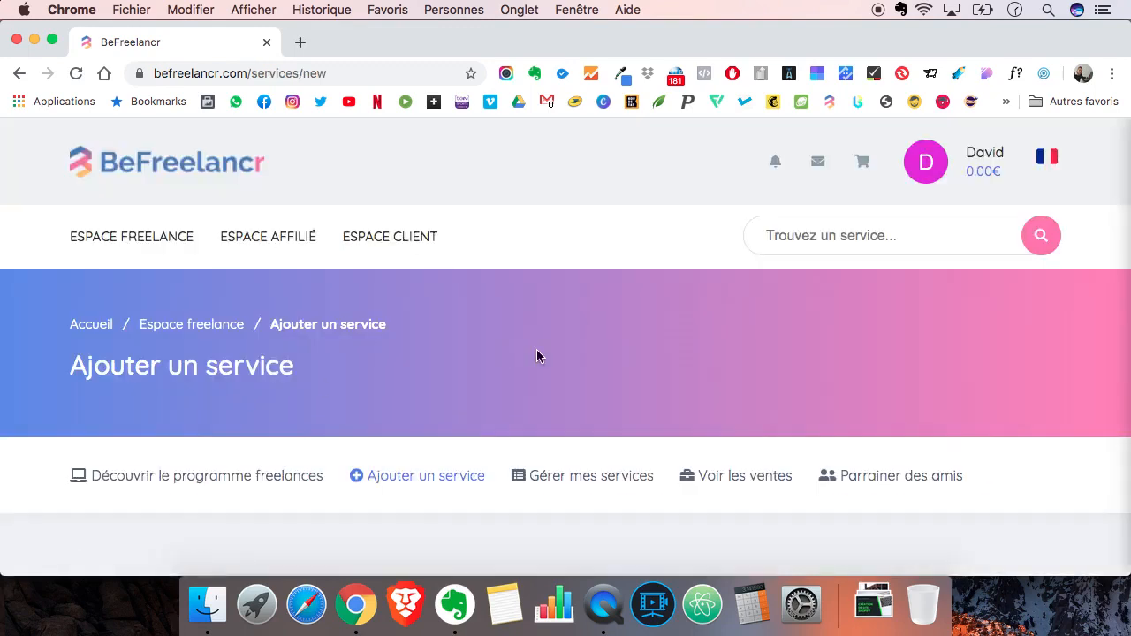
scroll(536, 356, down, 5)
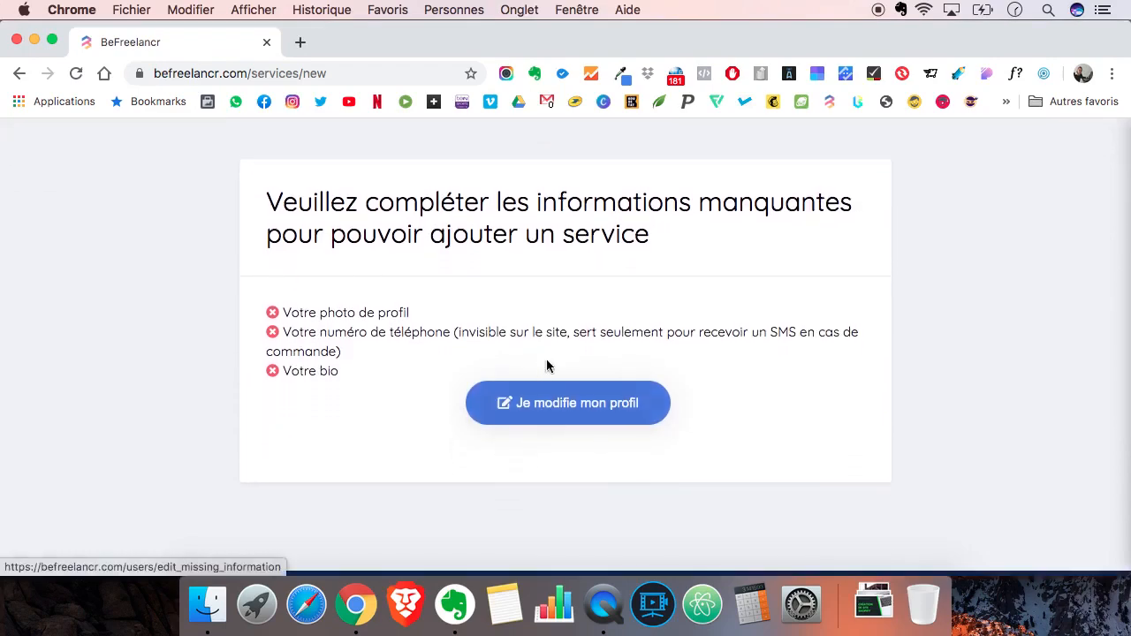
scroll(546, 336, up, 5)
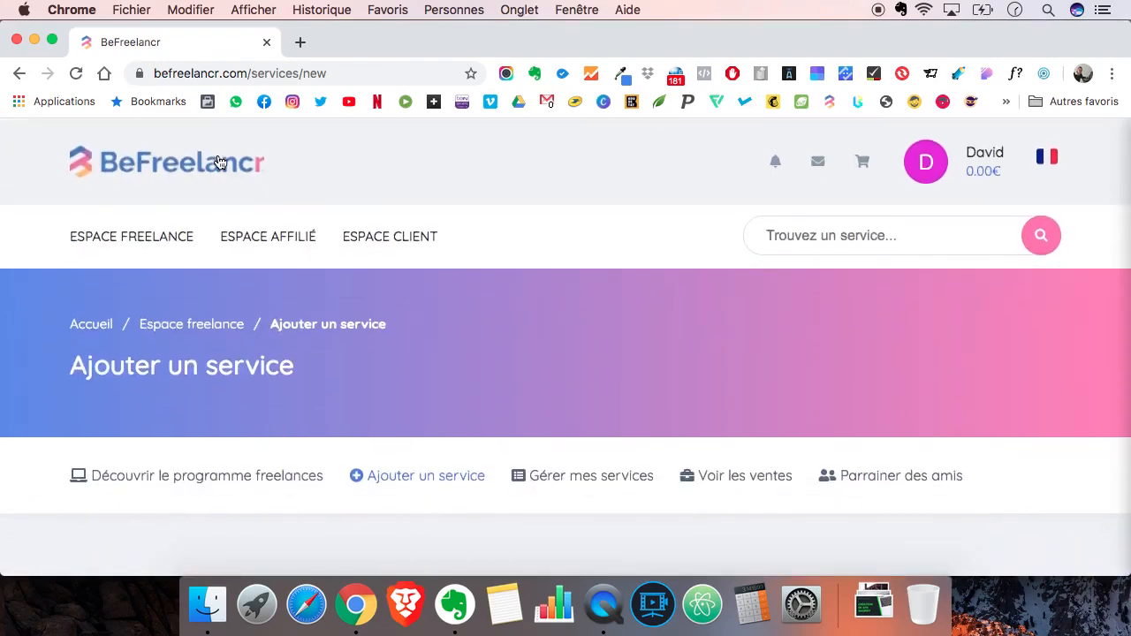
- From the site's home page, reach the add-service page through the freelance area and open the profile for editing
click(220, 163)
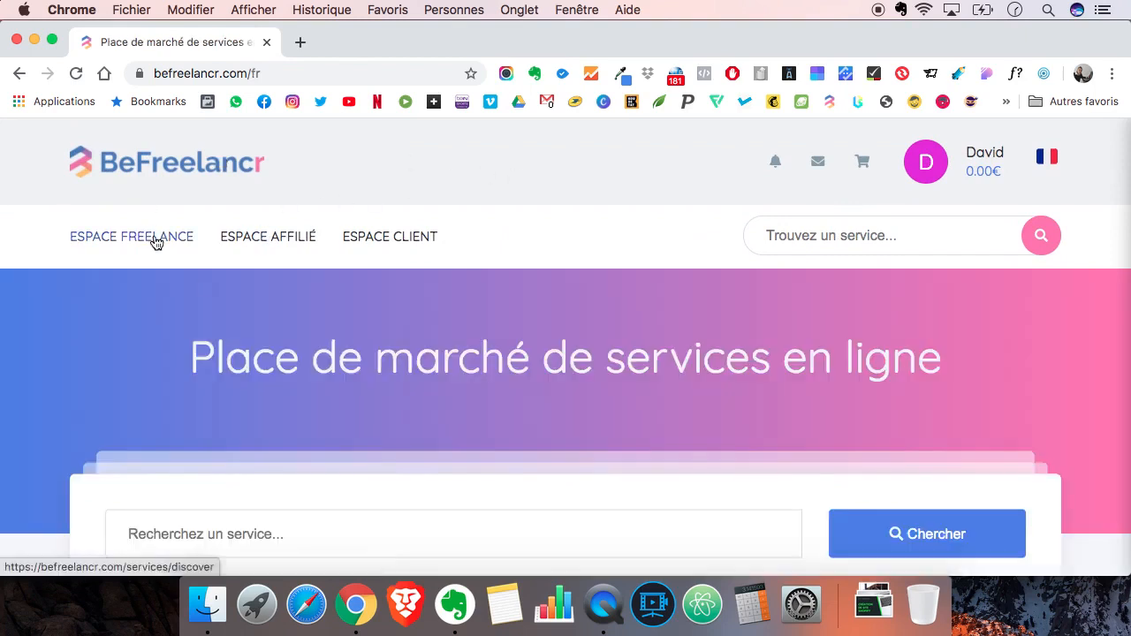
click(155, 240)
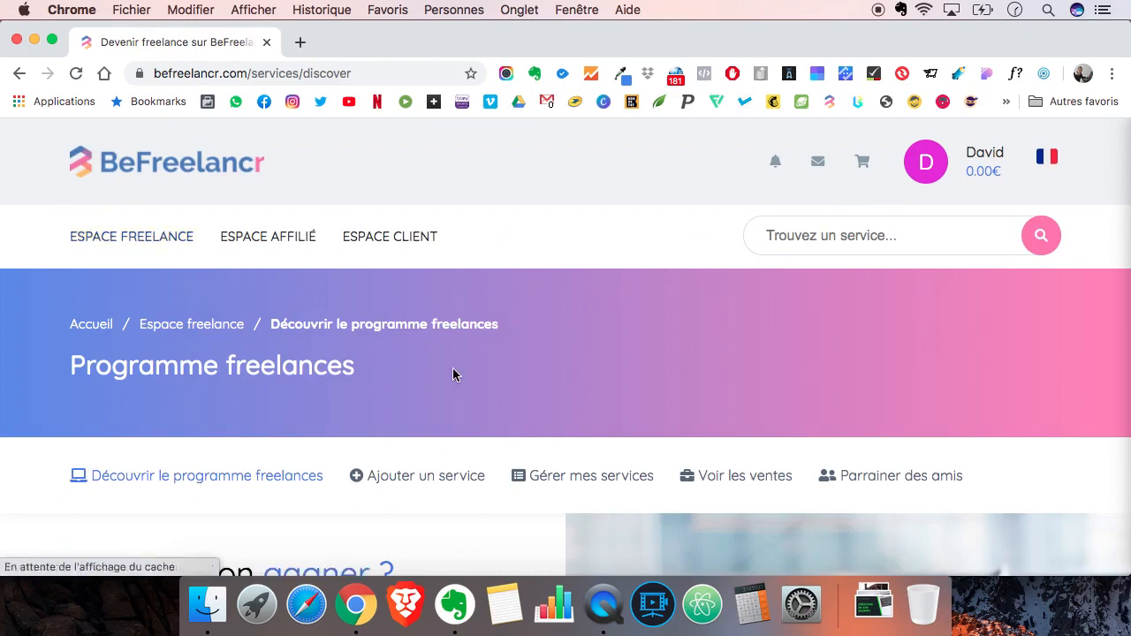
click(445, 476)
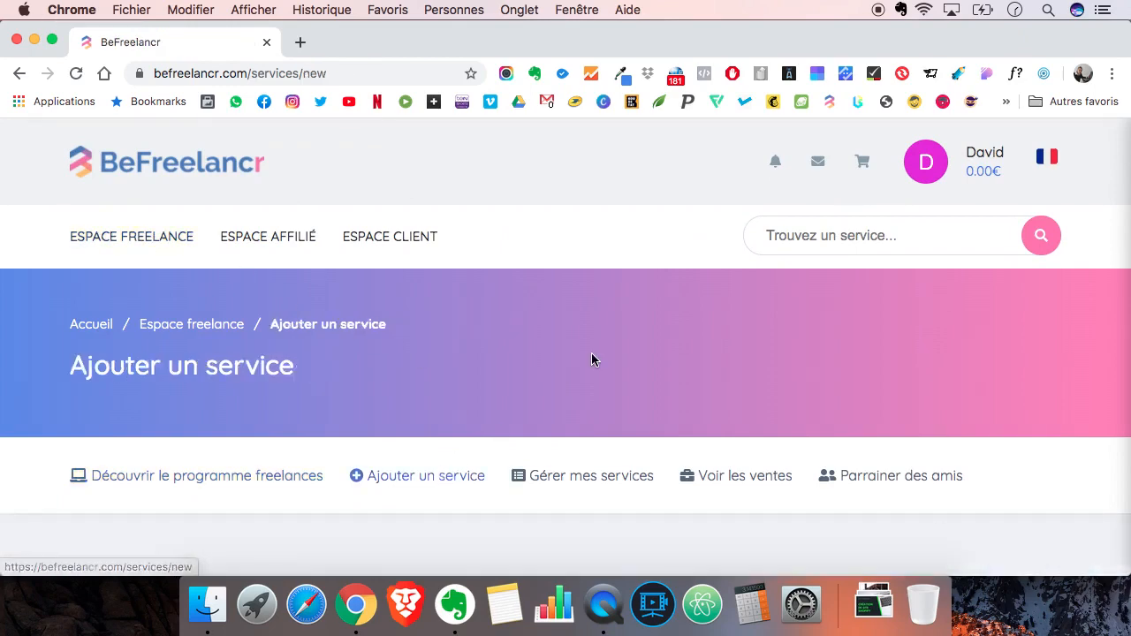
scroll(593, 358, down, 5)
scroll(591, 353, down, 3)
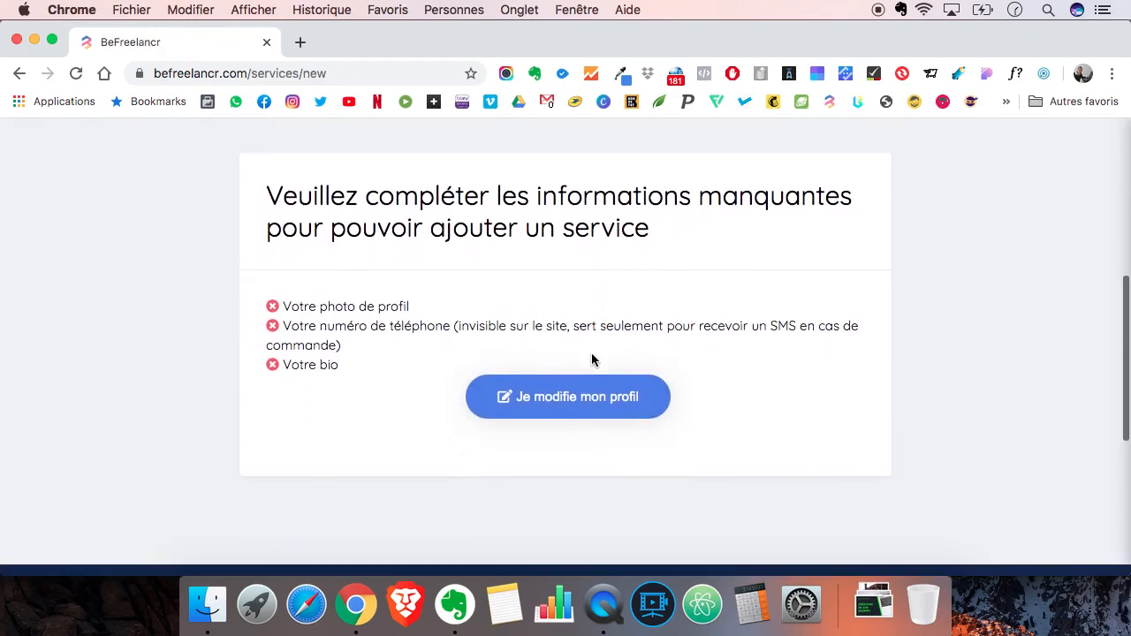
click(566, 400)
- Set the availability for the next 7 days to Disponible and confirm the status
scroll(563, 343, down, 4)
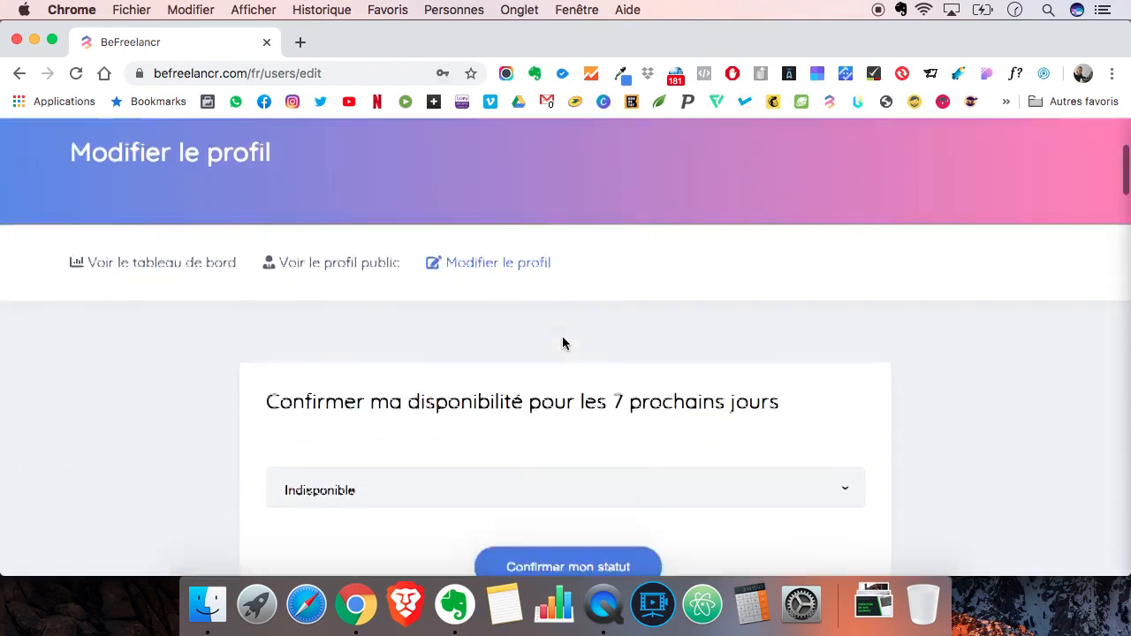
scroll(563, 343, down, 4)
click(382, 291)
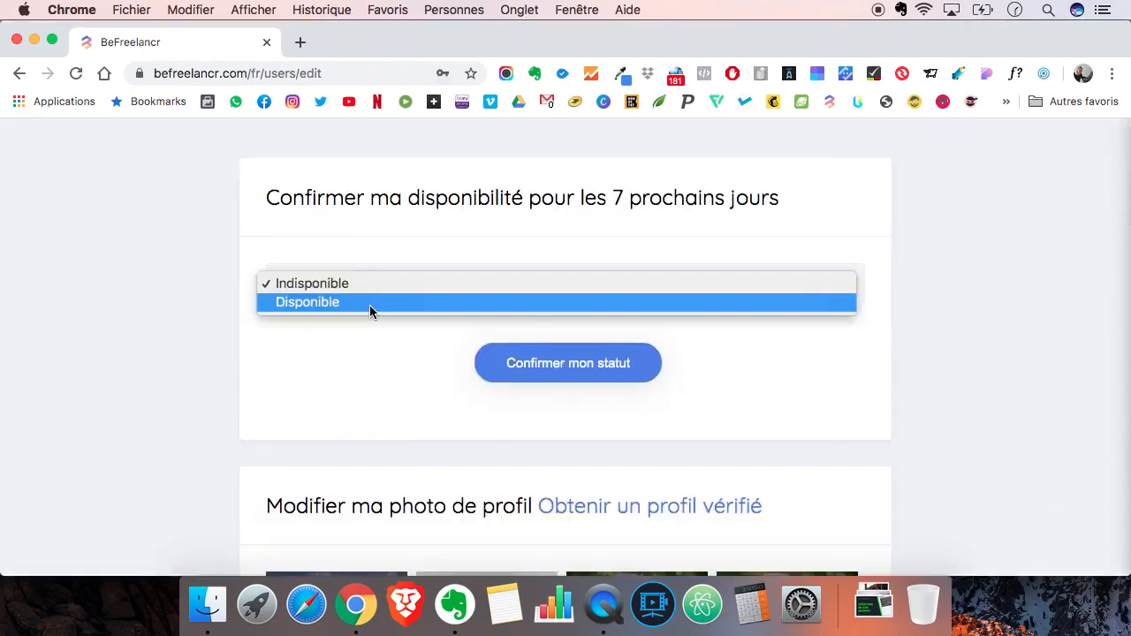
click(370, 302)
click(535, 365)
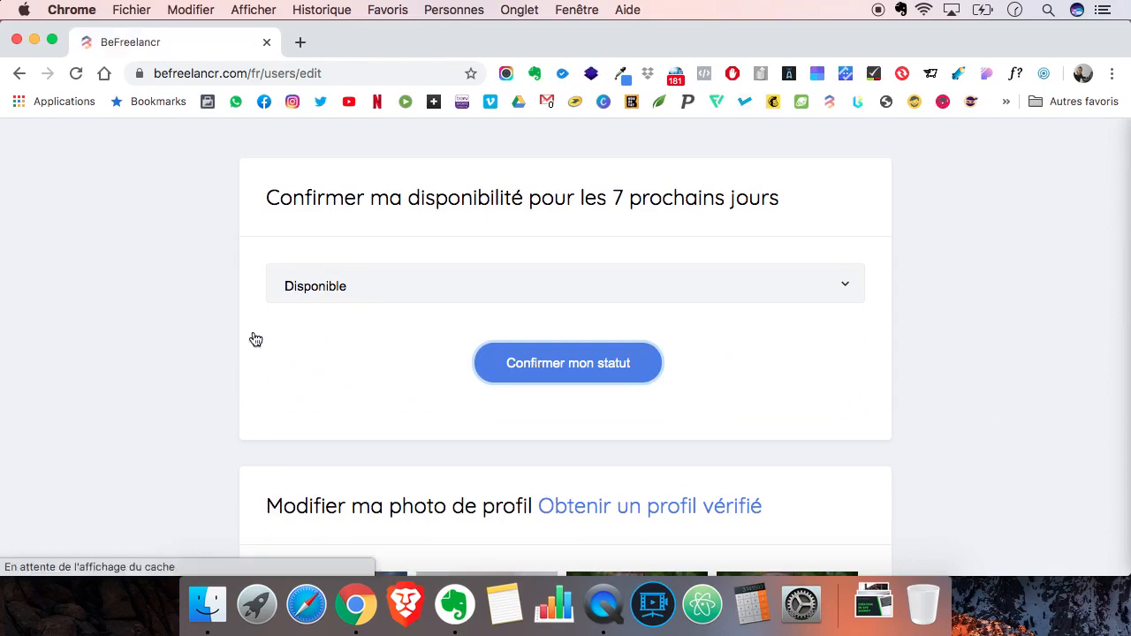
- Import the portrait PNG from the Téléchargements folder as the profile picture and save it
scroll(468, 334, down, 5)
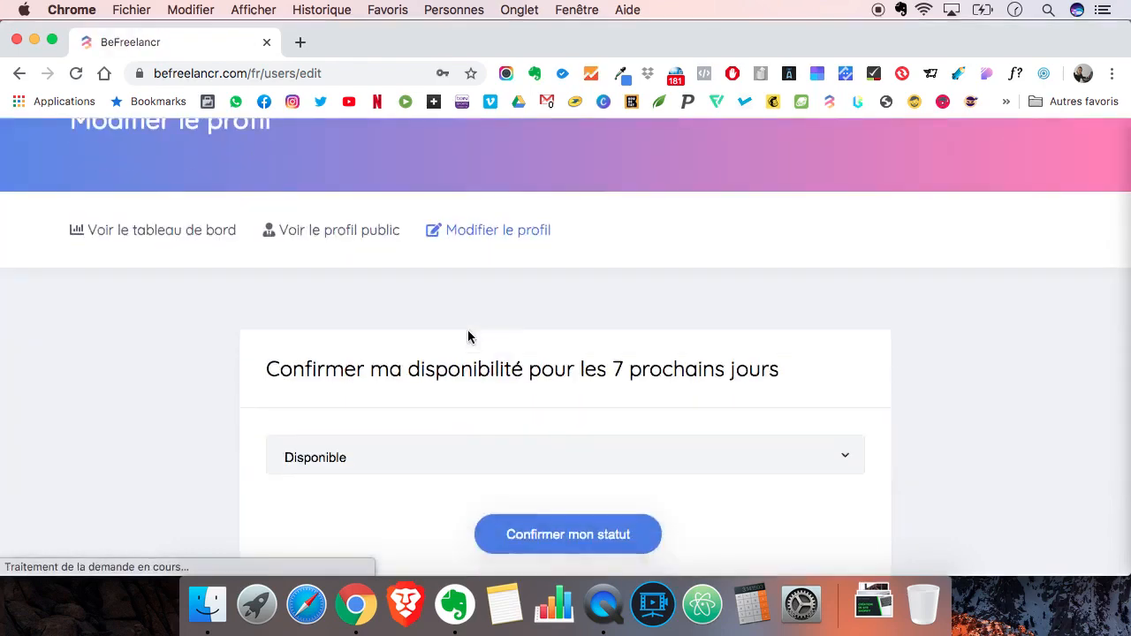
scroll(186, 385, down, 4)
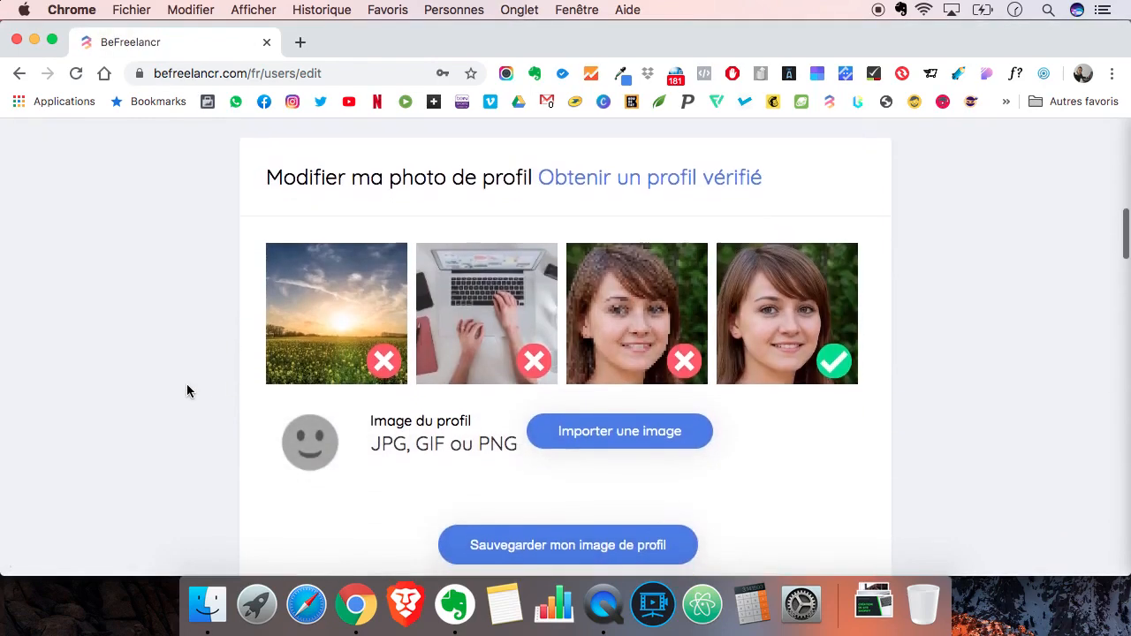
click(606, 439)
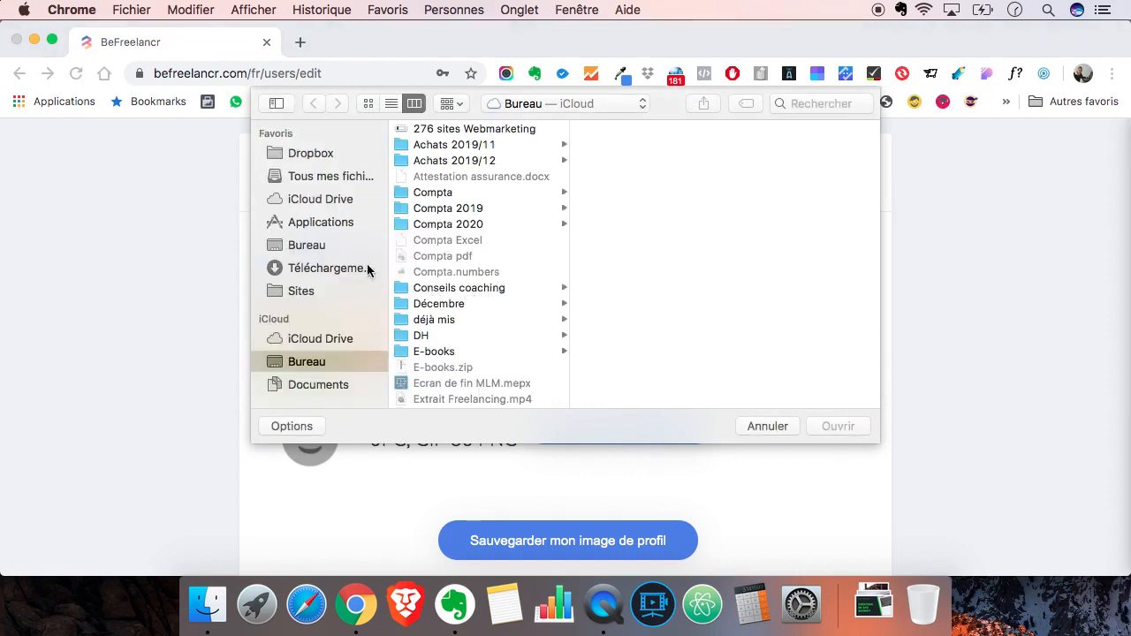
click(336, 271)
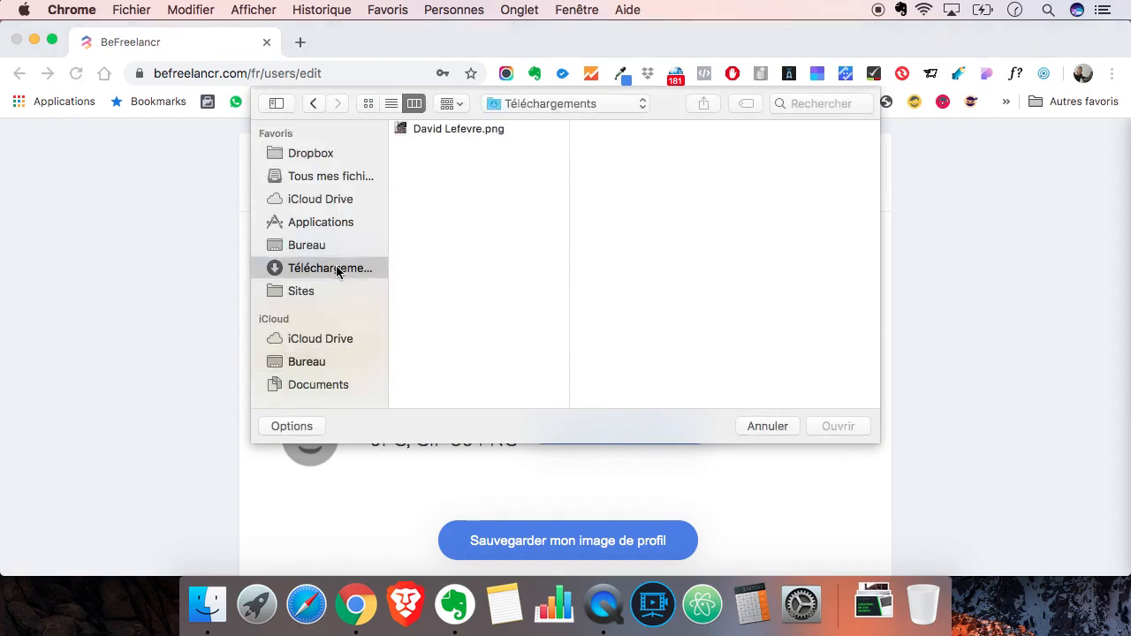
click(460, 133)
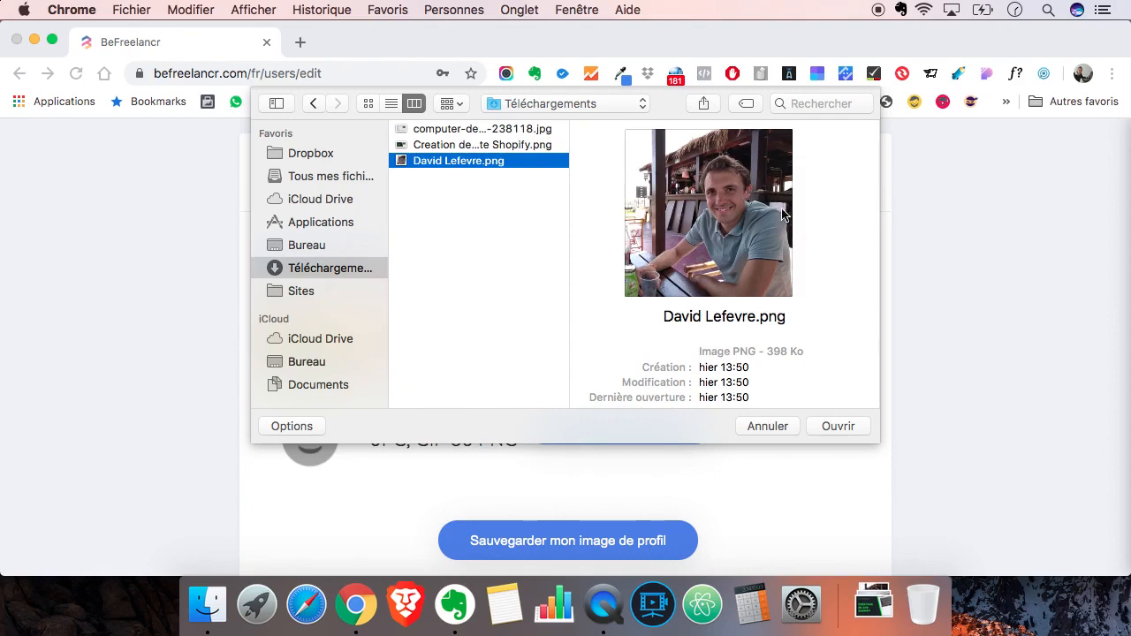
double_click(467, 164)
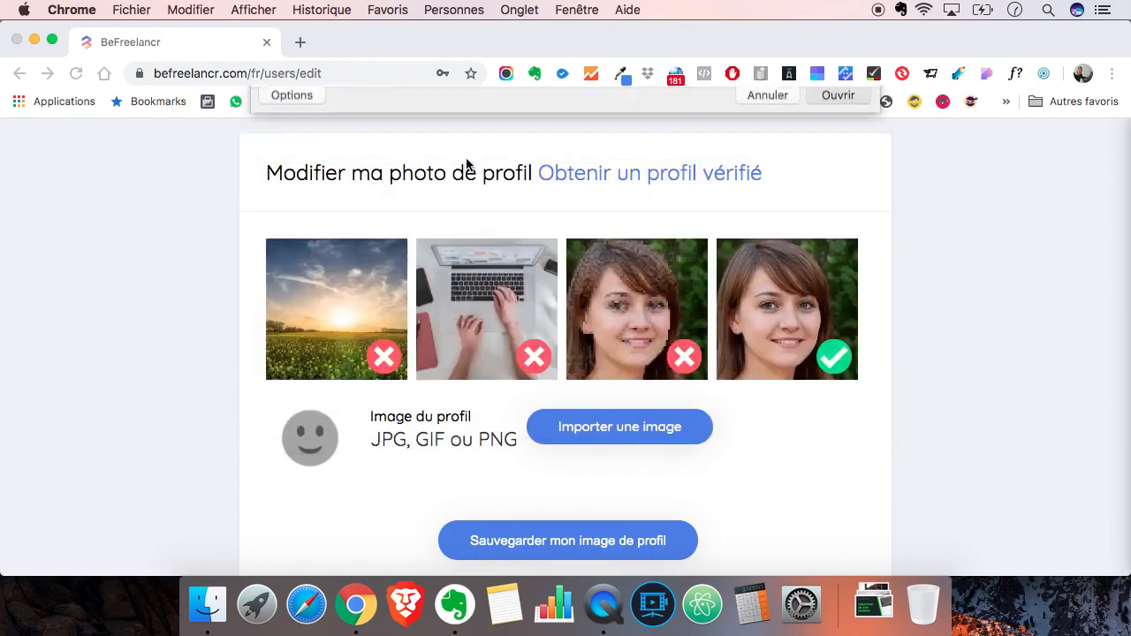
scroll(189, 328, down, 3)
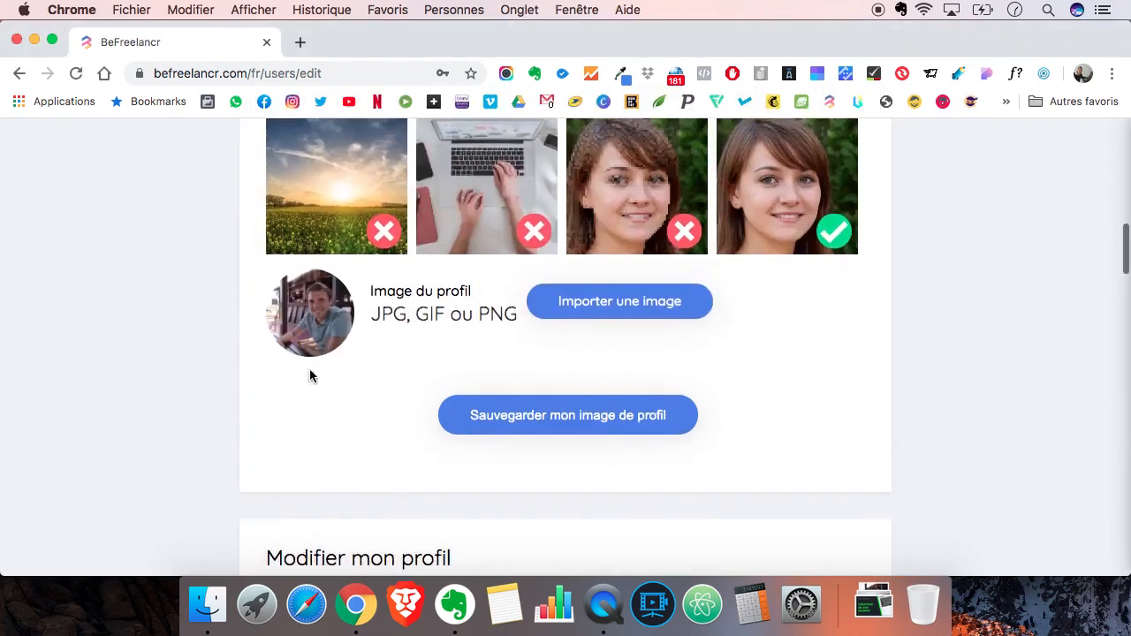
click(534, 423)
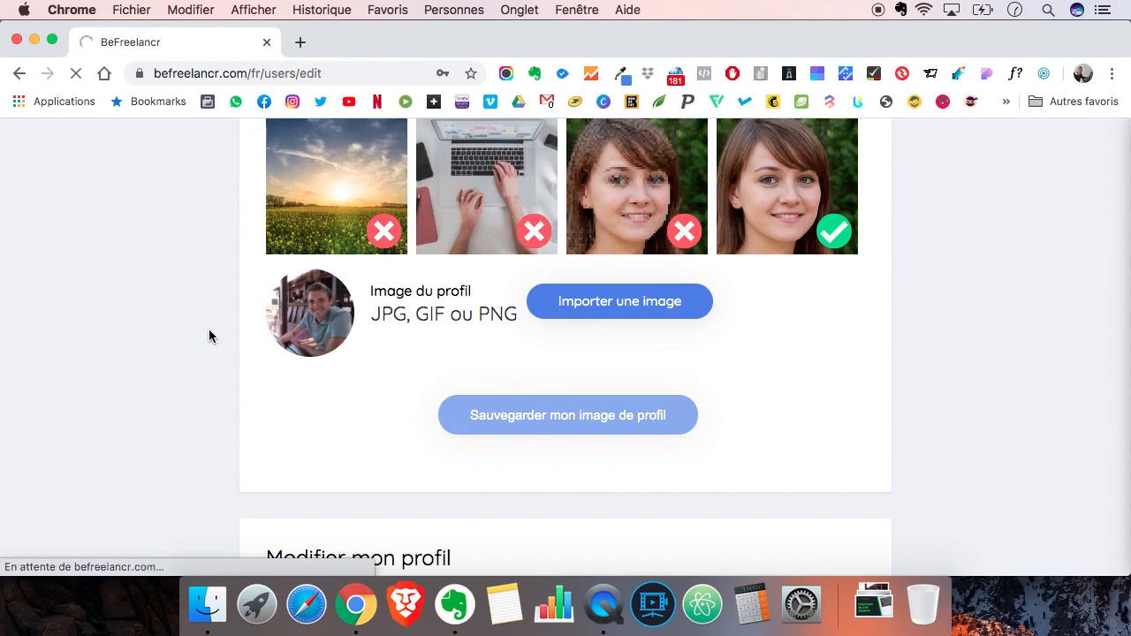
- Set the profile's public name to the option showing the full first and last name
scroll(210, 336, up, 1)
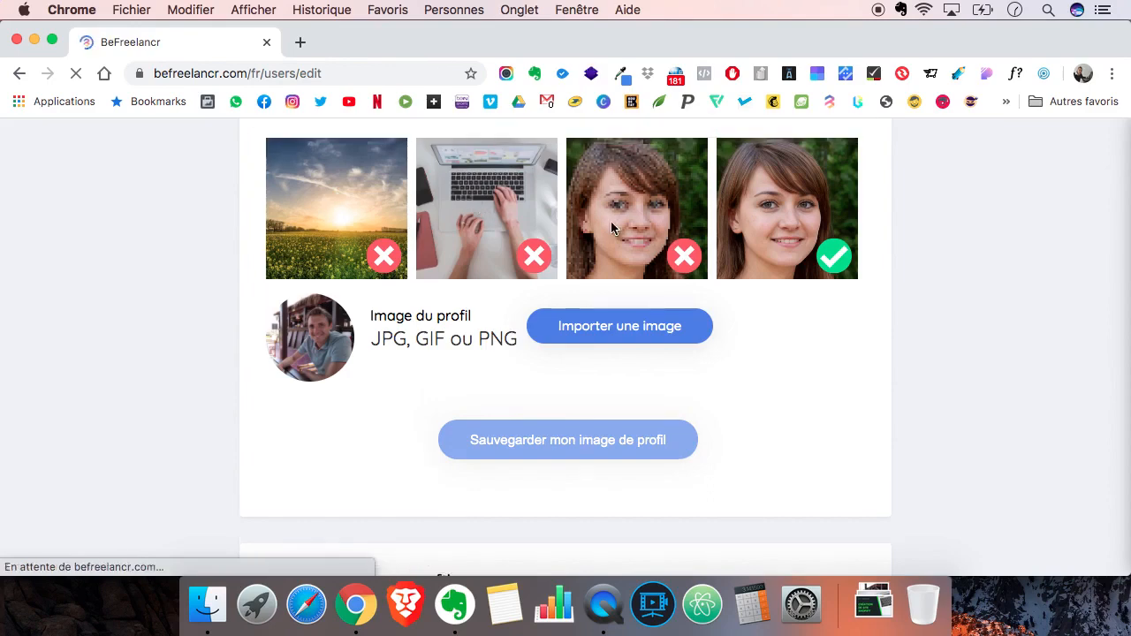
scroll(560, 349, down, 3)
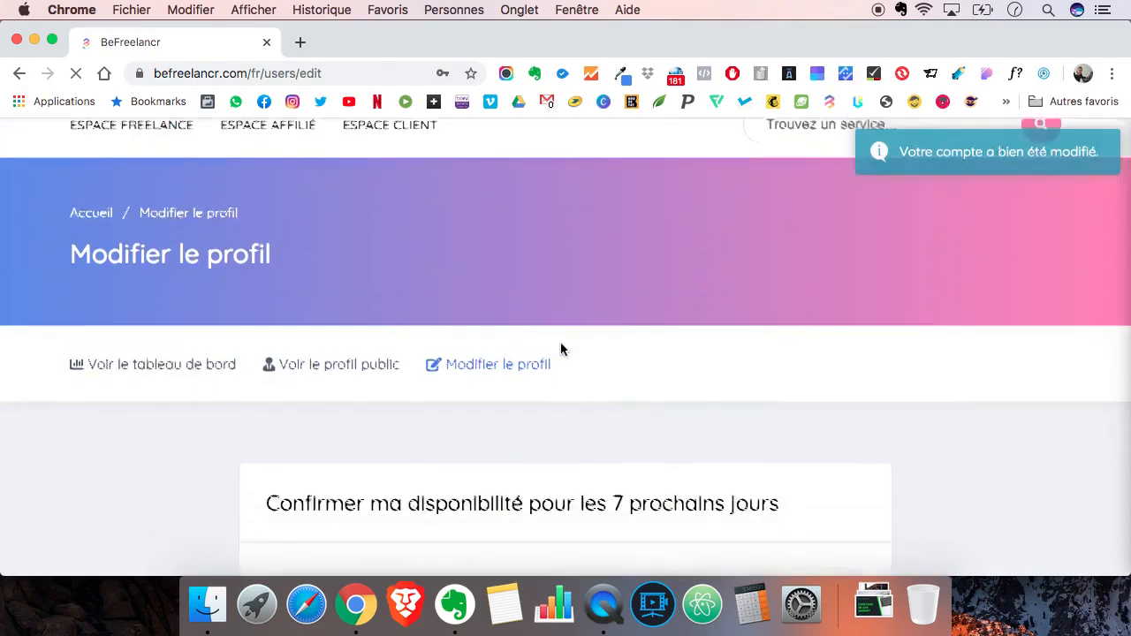
scroll(560, 348, down, 3)
scroll(156, 420, down, 3)
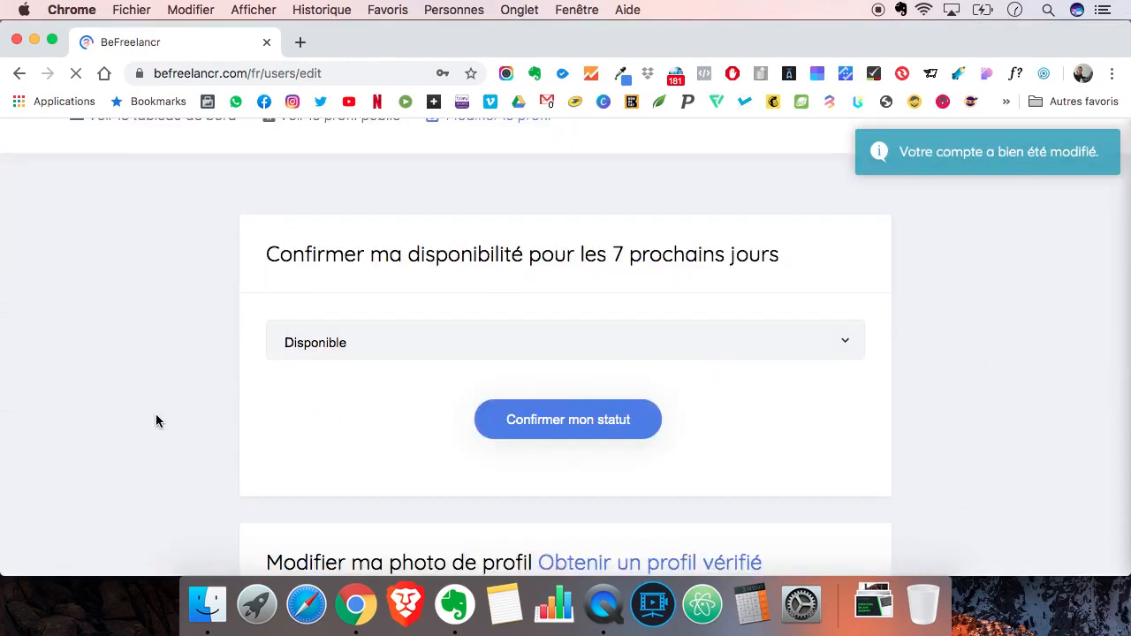
scroll(156, 421, down, 10)
scroll(156, 421, down, 4)
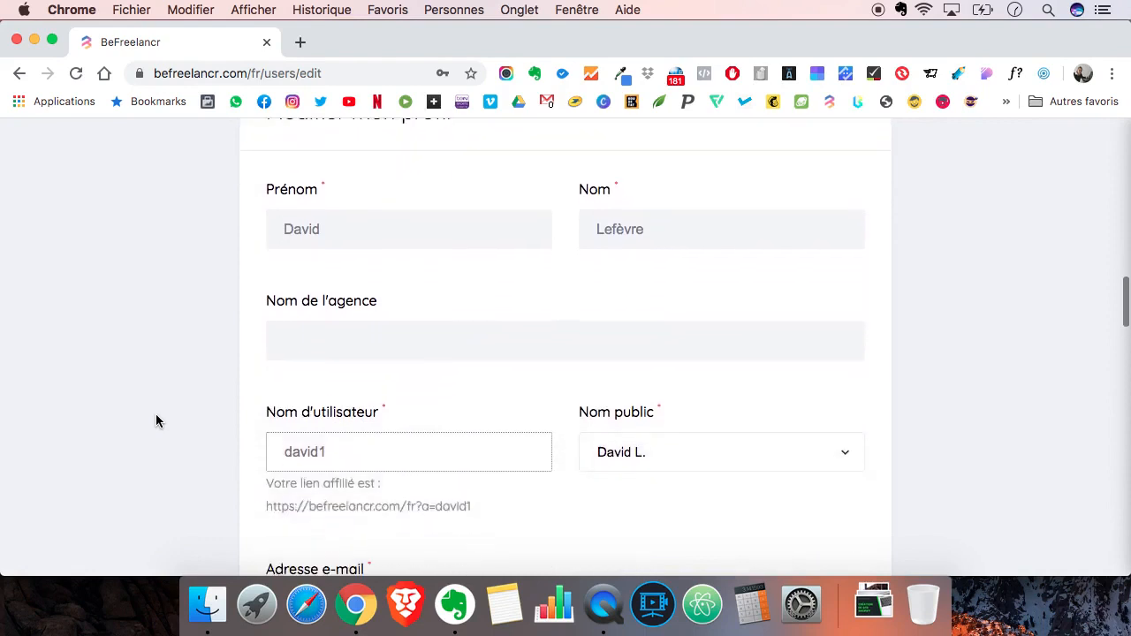
scroll(157, 420, down, 1)
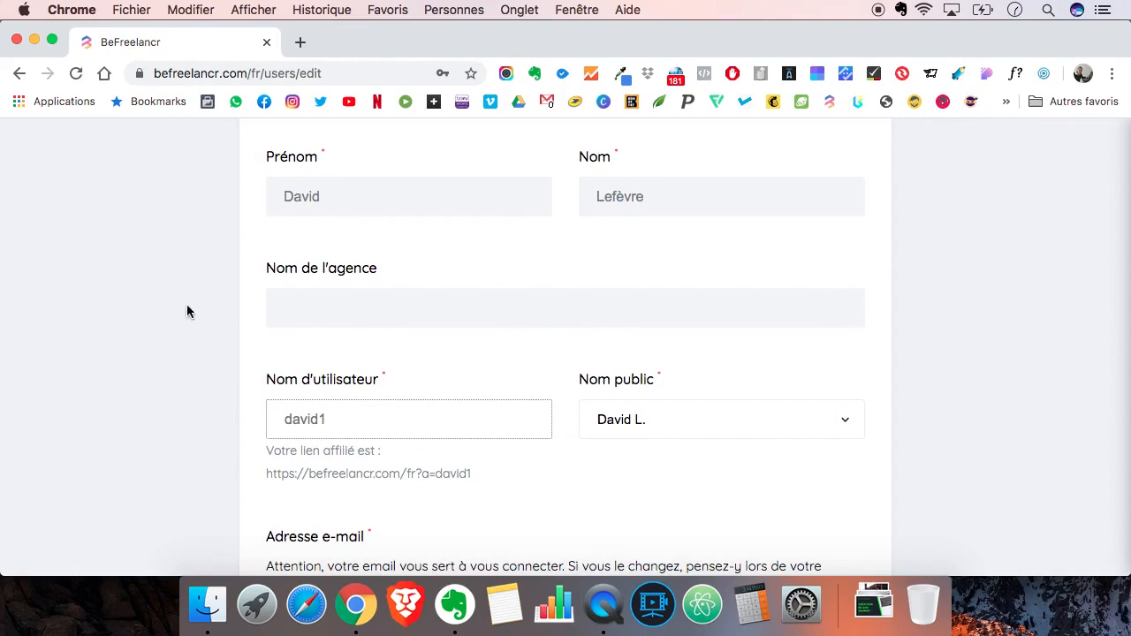
scroll(187, 305, down, 3)
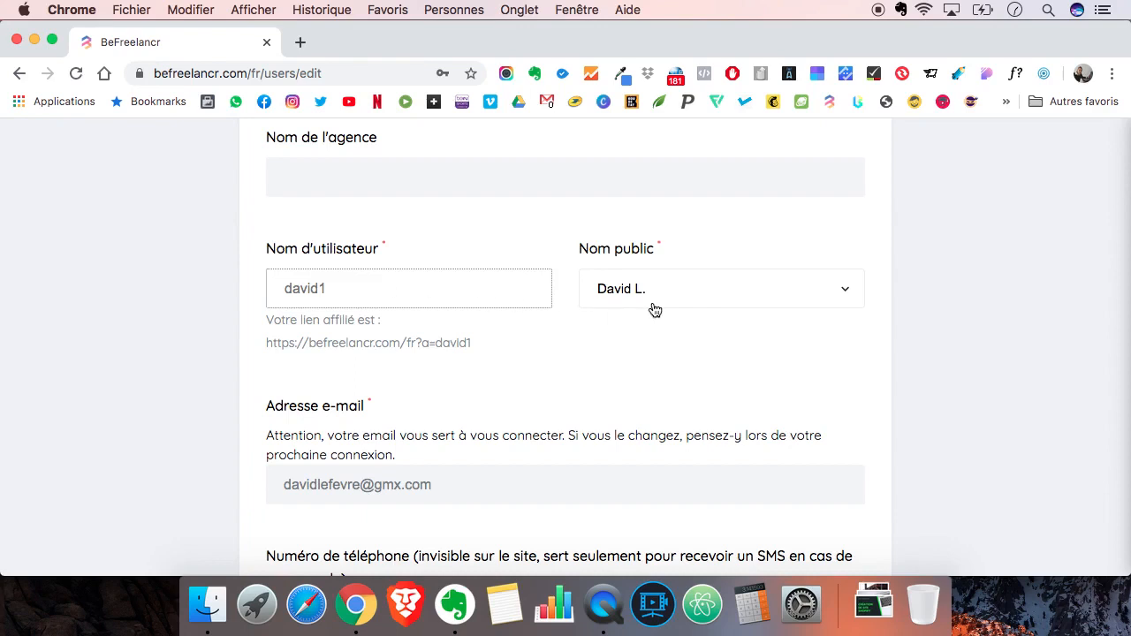
click(684, 293)
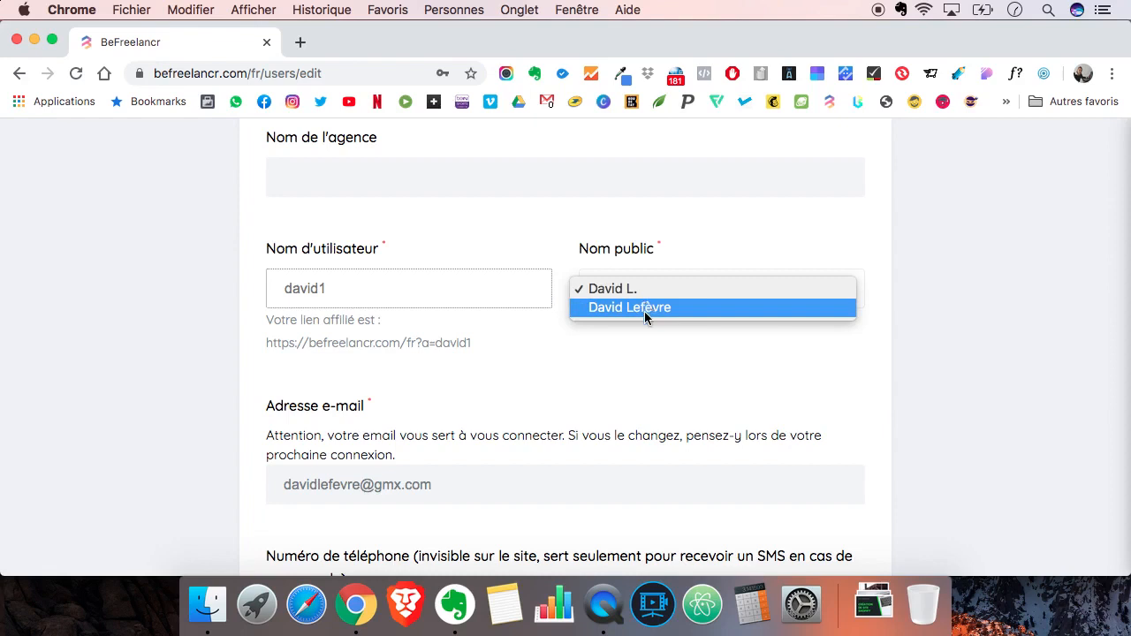
click(644, 309)
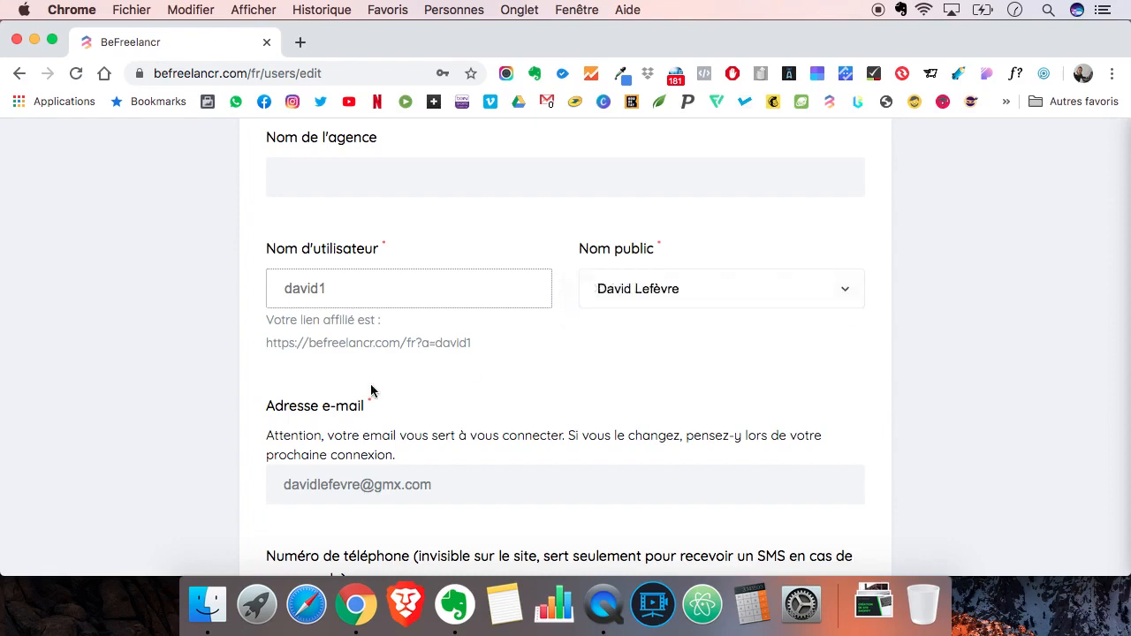
- Enter the phone number used for order SMS notifications in the profile form
scroll(202, 421, down, 5)
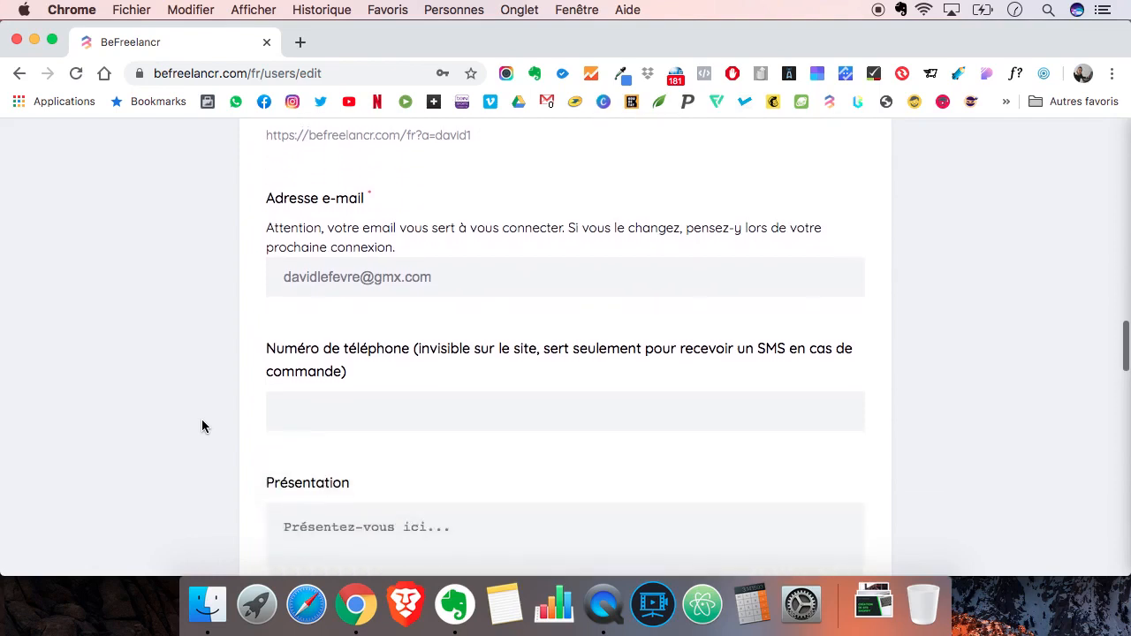
scroll(202, 418, down, 1)
click(366, 332)
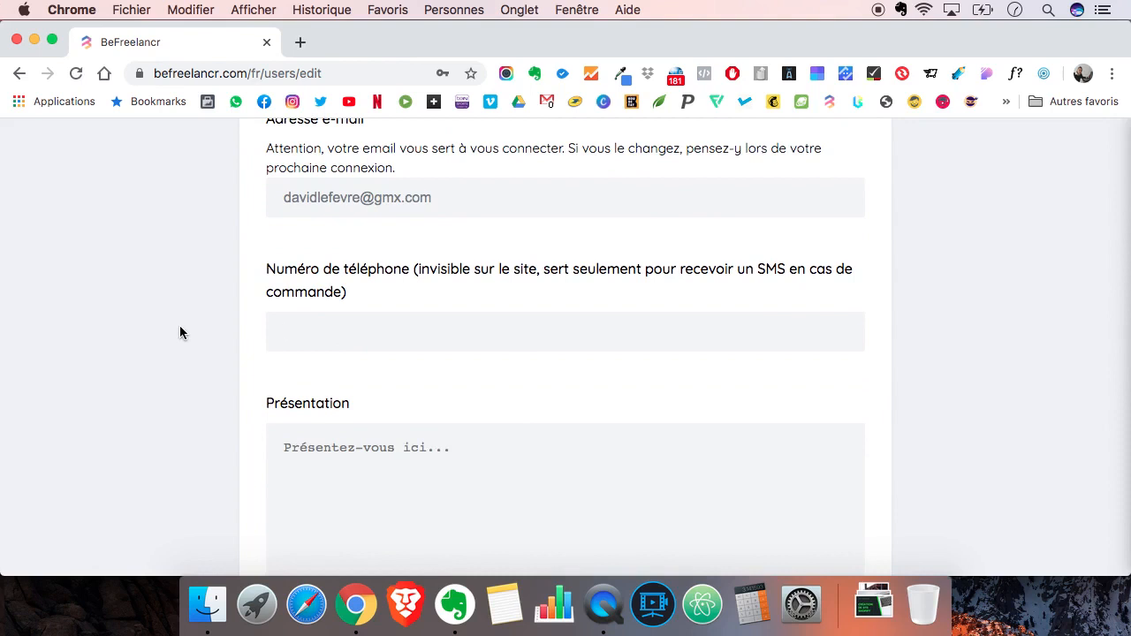
scroll(180, 333, up, 1)
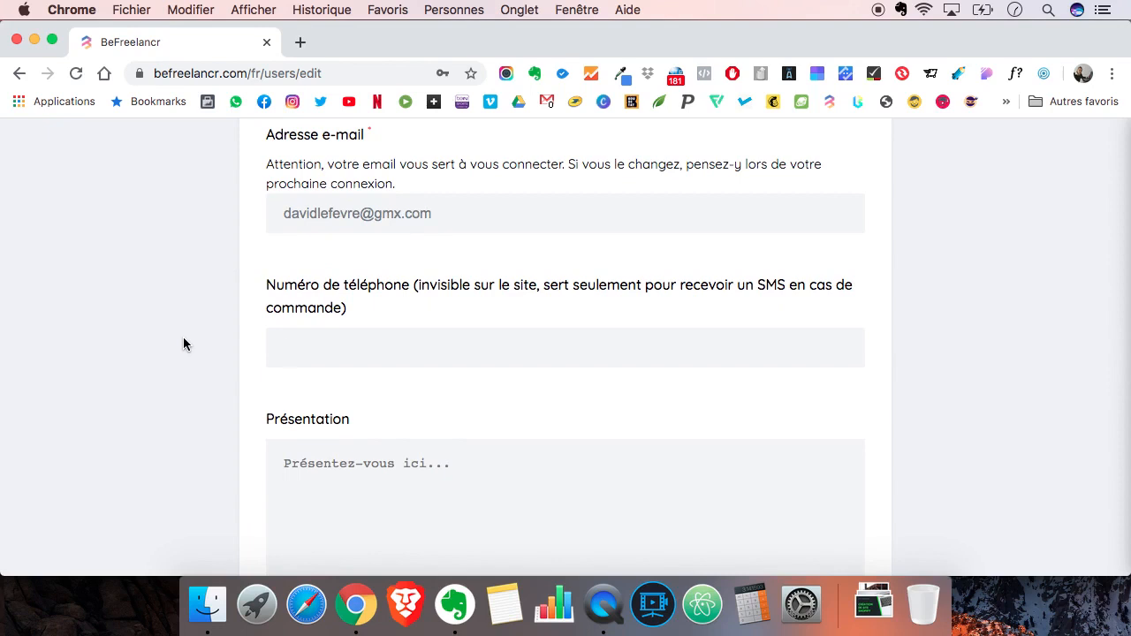
text(0612345678)
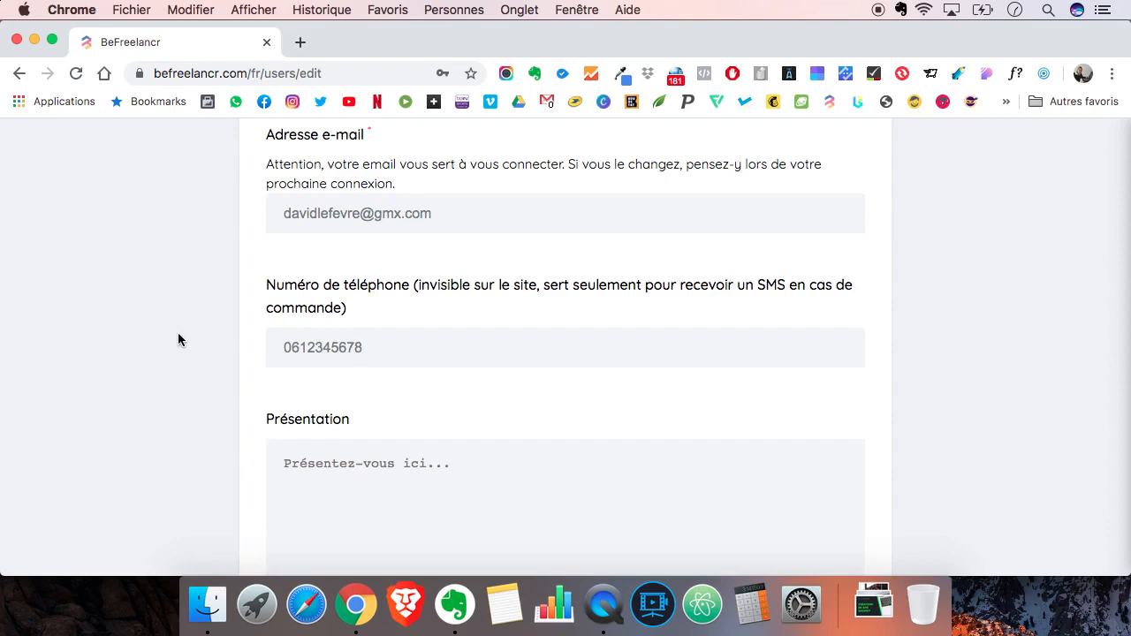
- Copy the Bio paragraph from the Evernote service description note and paste it into the profile's Présentation field in Chrome
scroll(178, 340, down, 3)
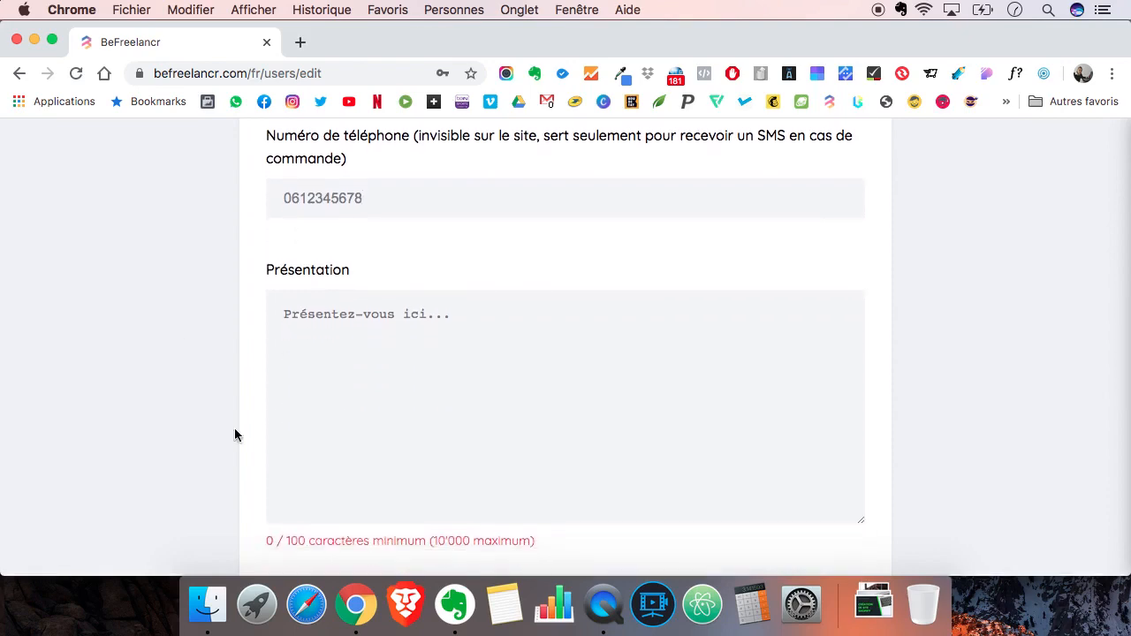
click(455, 605)
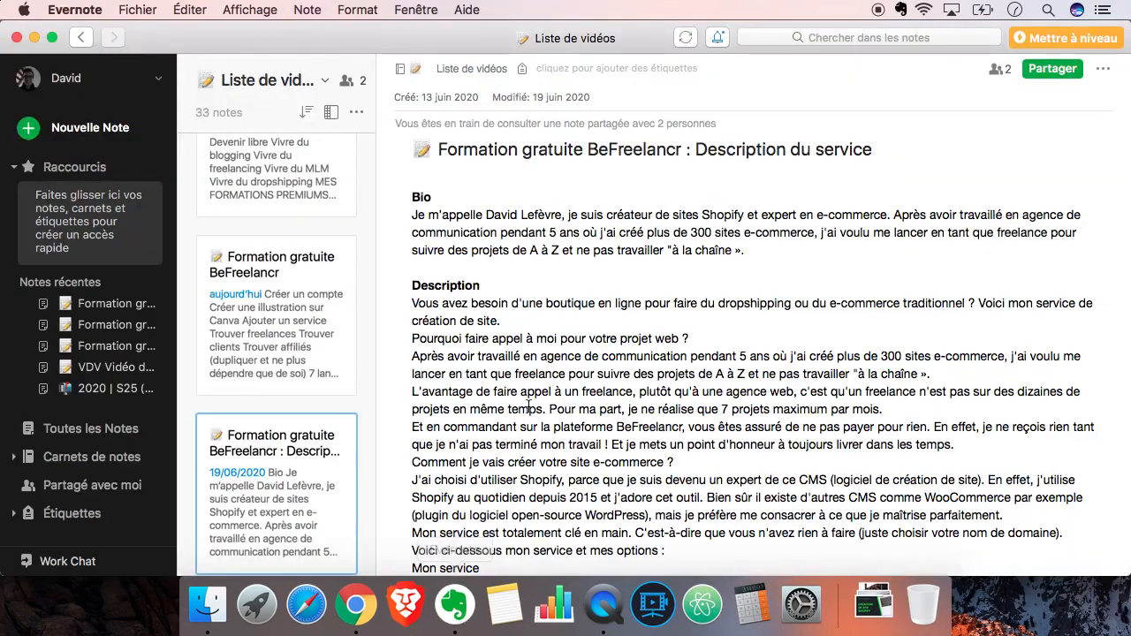
drag(747, 251, 409, 215)
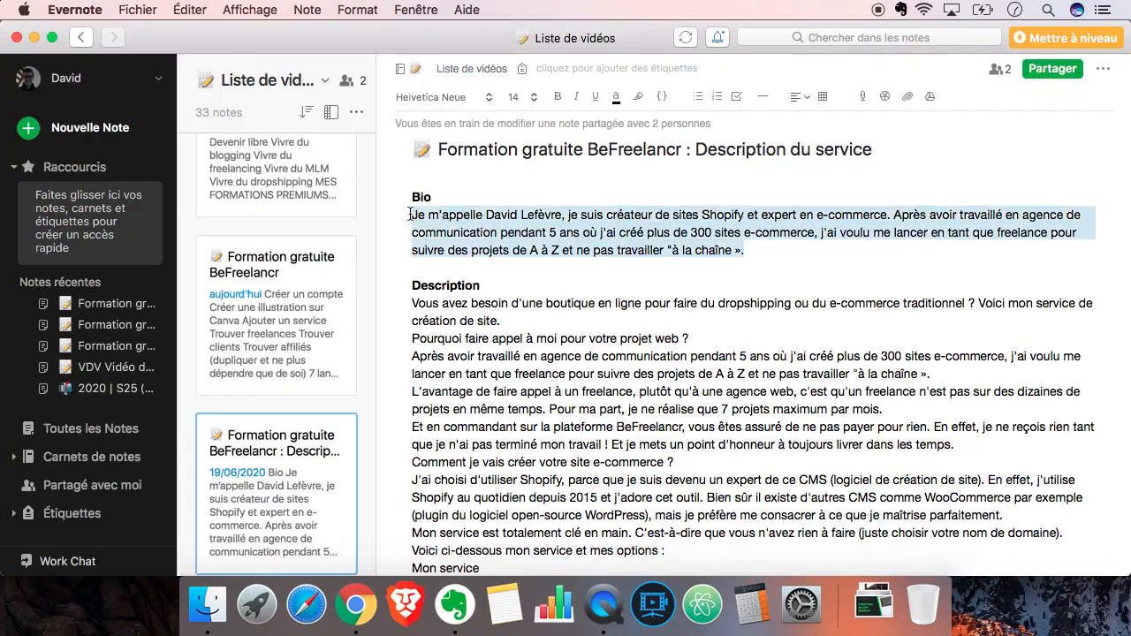
click(356, 605)
click(433, 369)
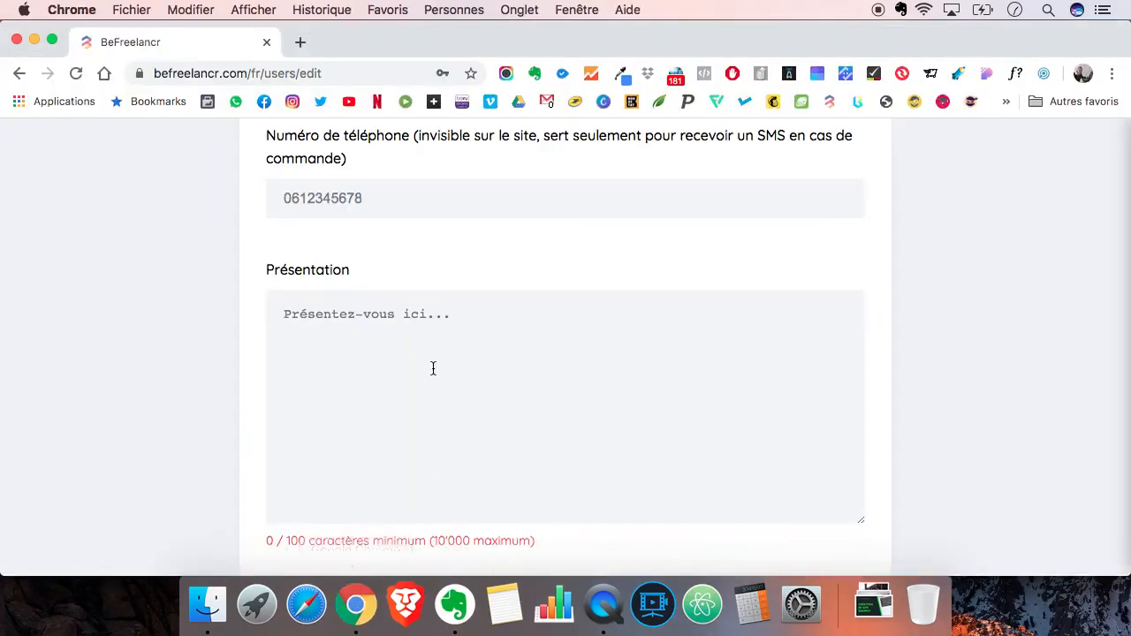
text(Je m’appelle David Lefèvre, je suis créateur de sites Shopify et expert en e-commerce. Après avoir travaillé en agence de communication pendant 5 ans où j'ai créé plus de 300 sites e-commerce, j'ai voulu me lancer en tant que freelance pour suivre des projets de A à Z et ne pas travailler "à la chaîne ».)
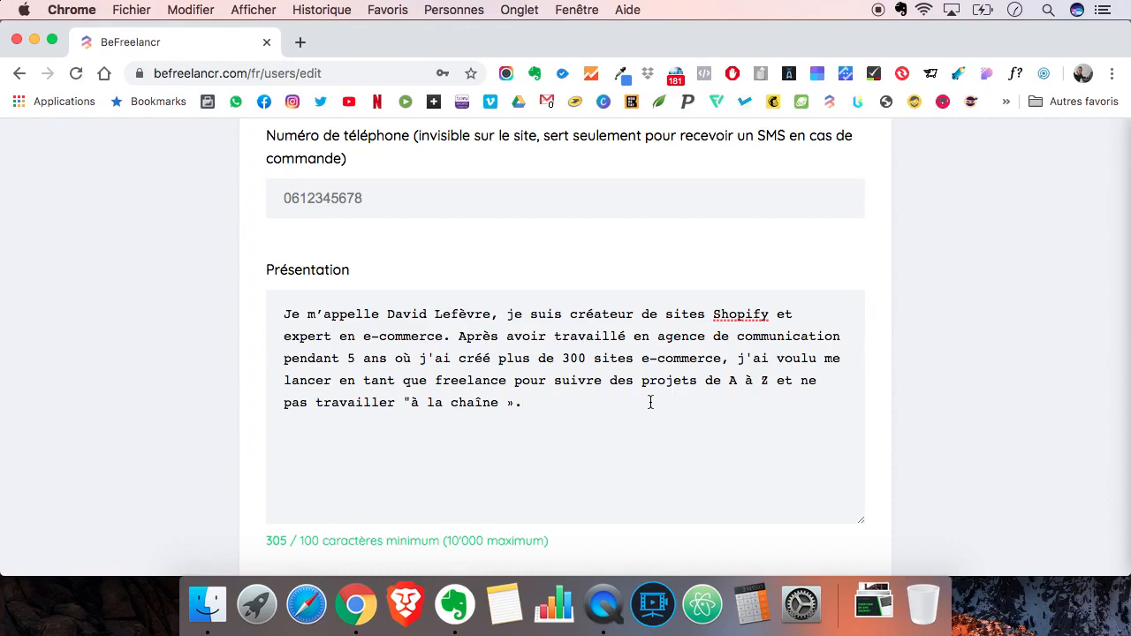
- Save the completed freelancer profile with its Présentation text
scroll(650, 402, down, 1)
scroll(651, 402, up, 1)
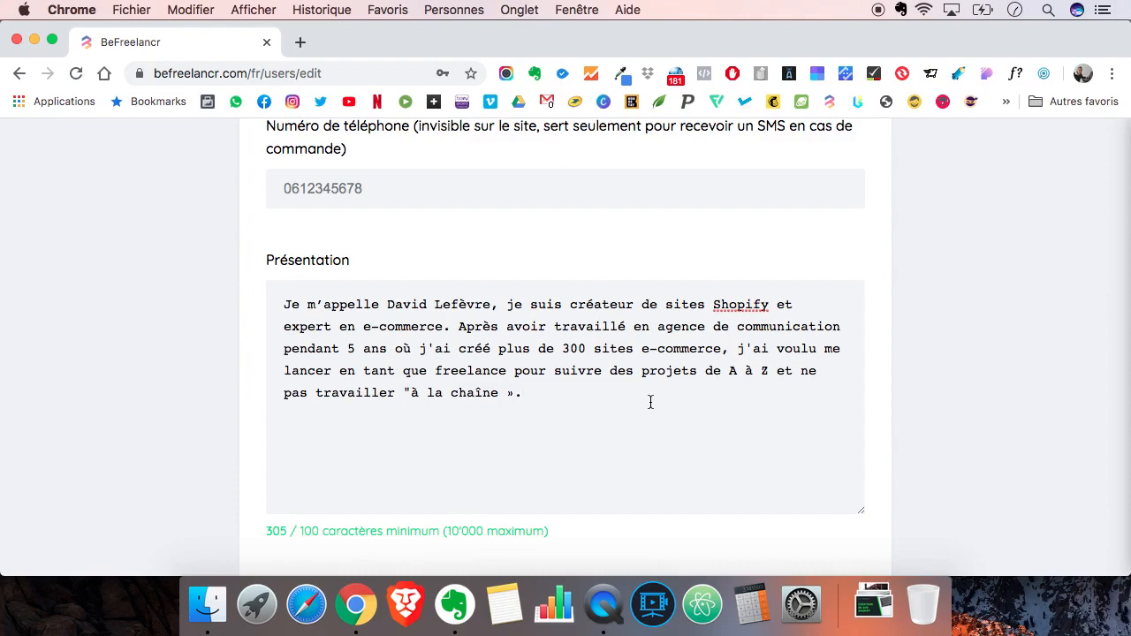
scroll(650, 402, down, 5)
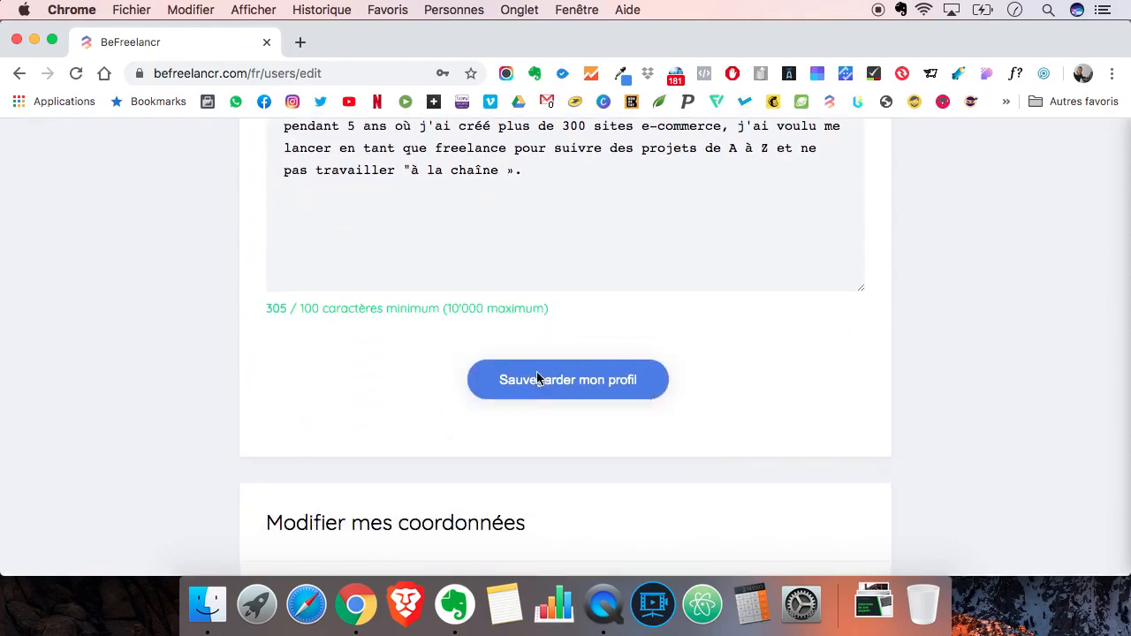
click(536, 378)
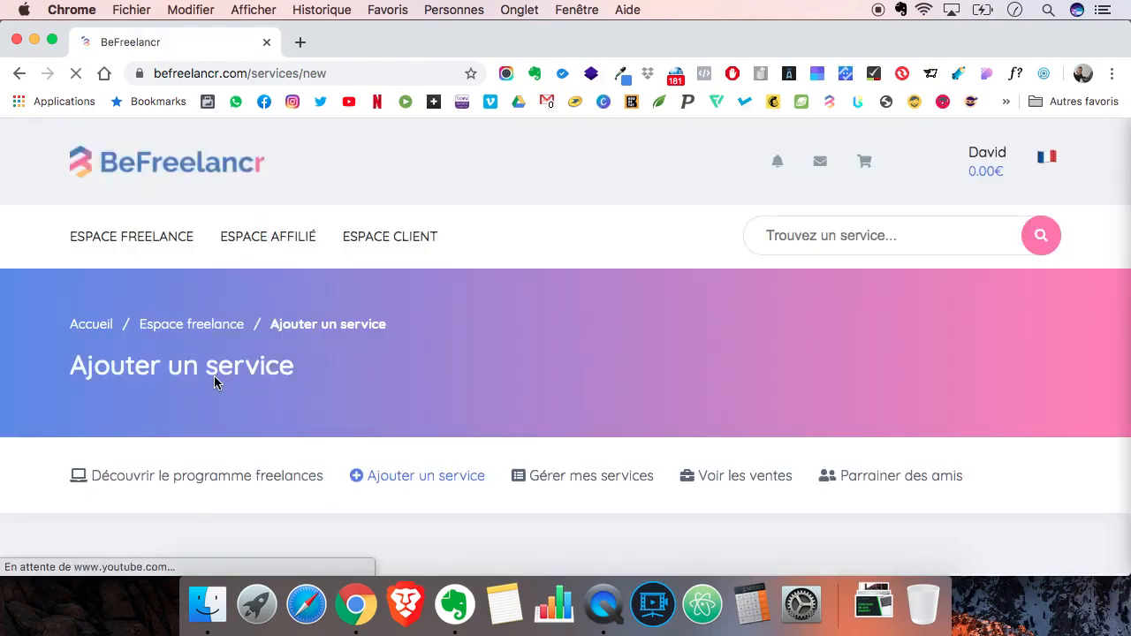
scroll(426, 392, down, 5)
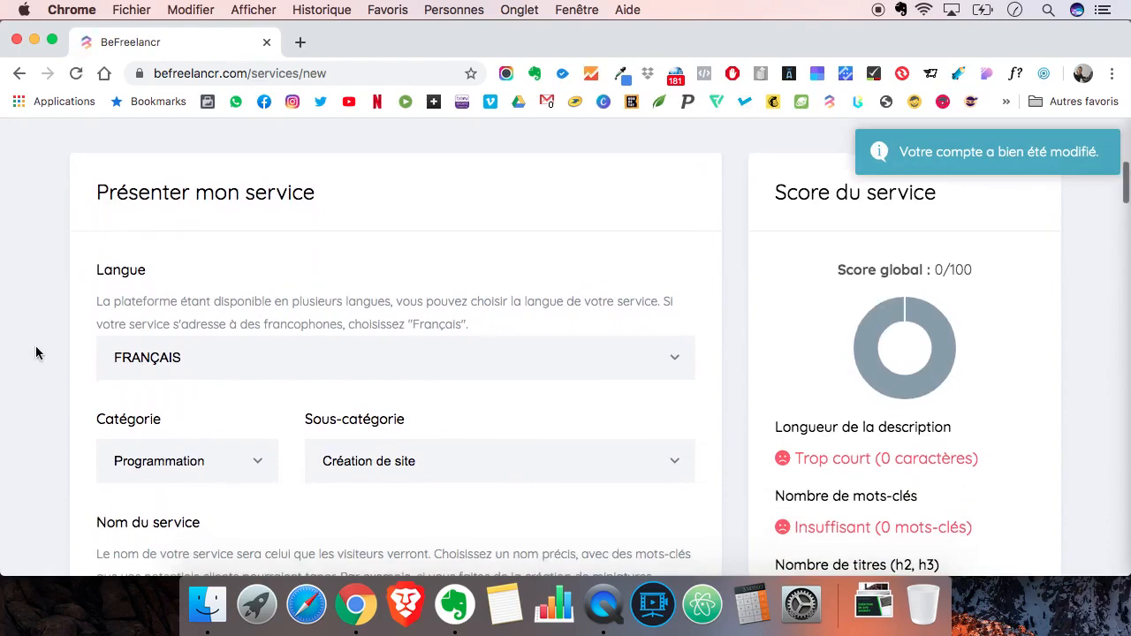
scroll(35, 352, up, 5)
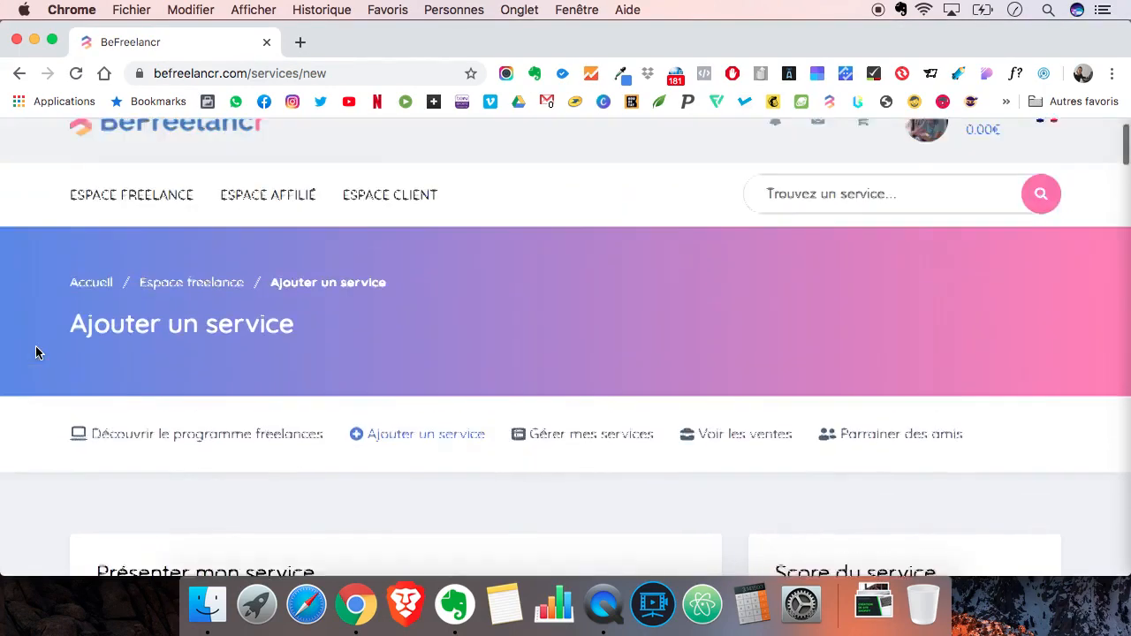
scroll(36, 353, up, 1)
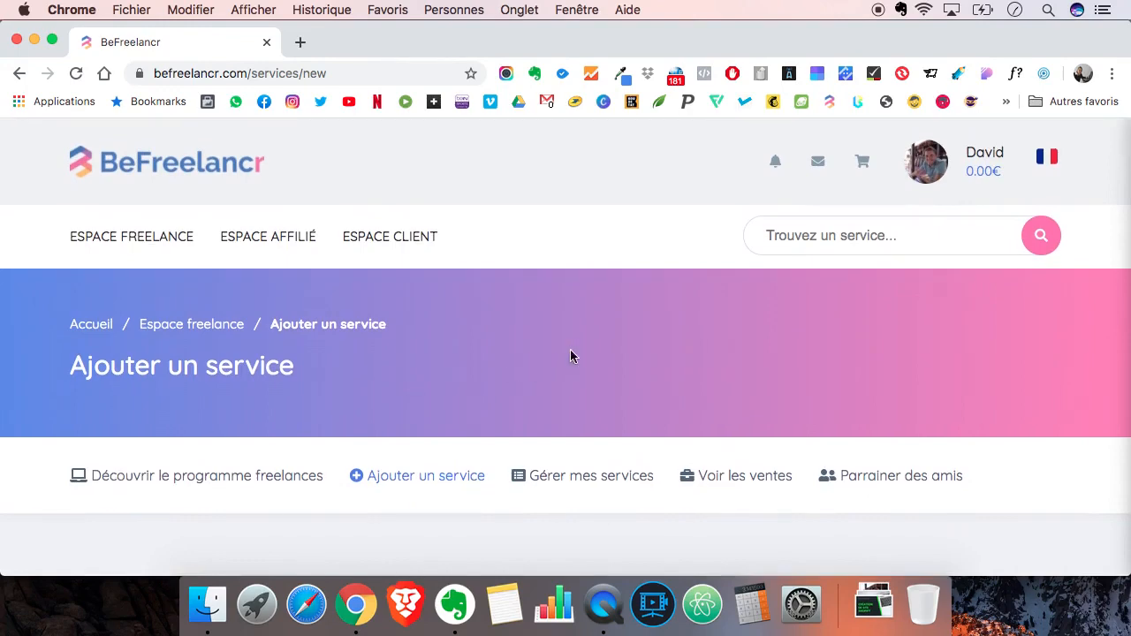
scroll(570, 352, down, 4)
scroll(570, 353, down, 2)
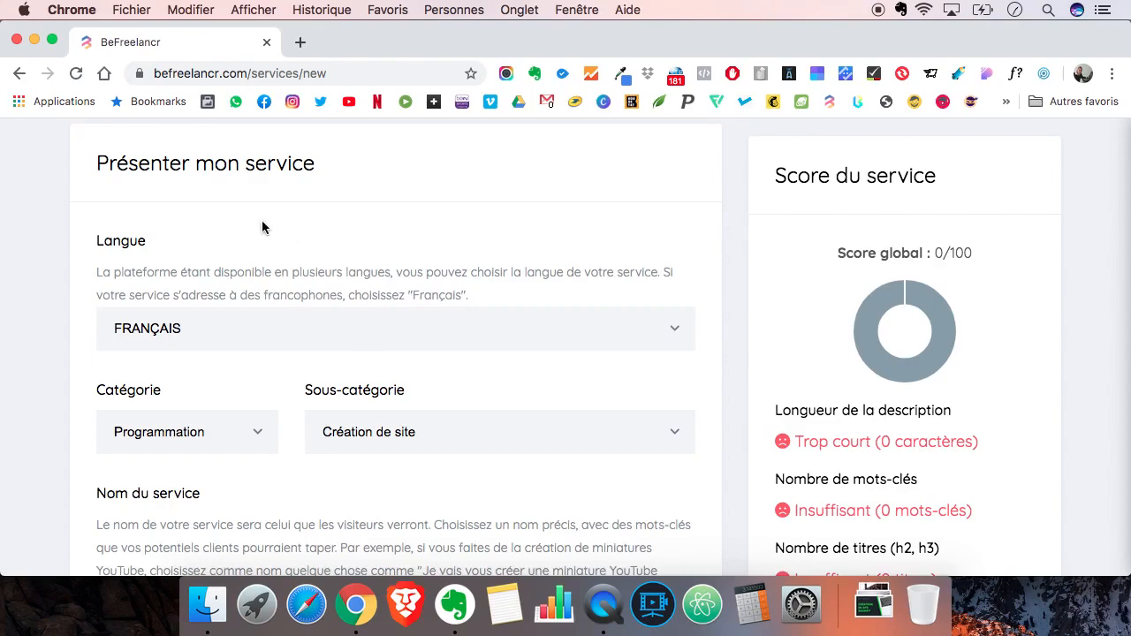
scroll(311, 164, up, 5)
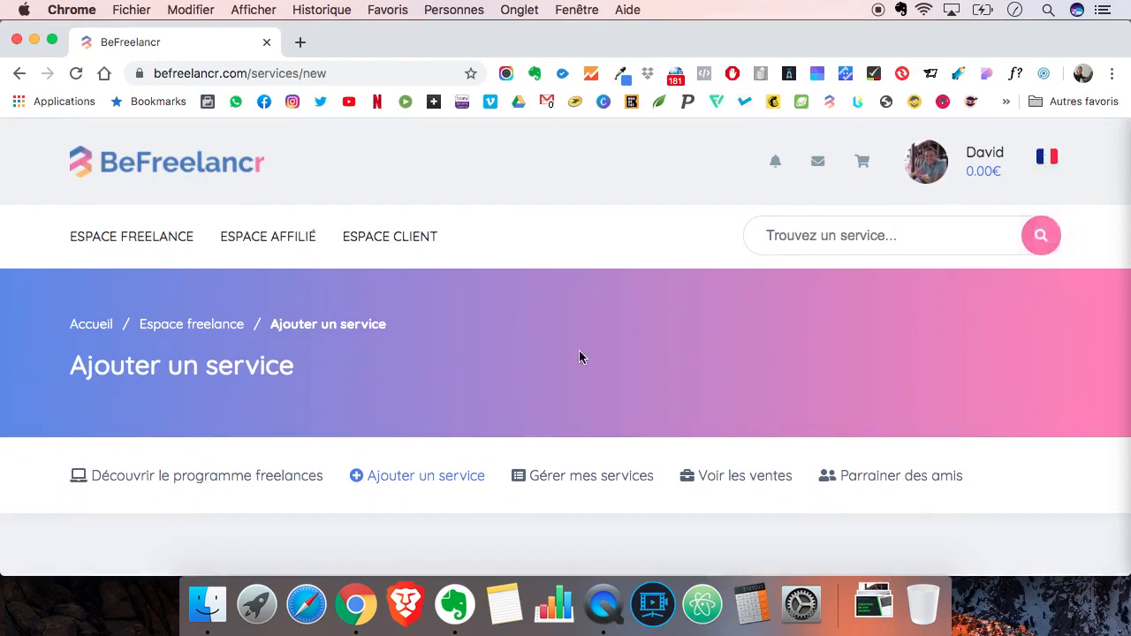
scroll(573, 351, down, 5)
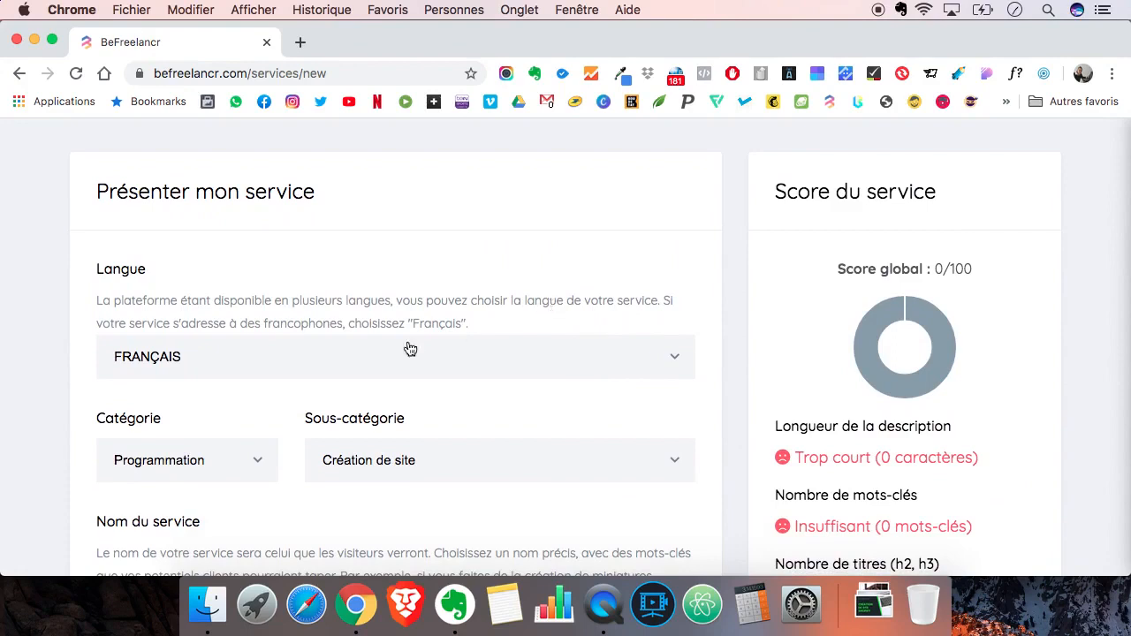
- Switch the service's language to ENGLISH and back to FRANÇAIS
click(334, 356)
click(291, 377)
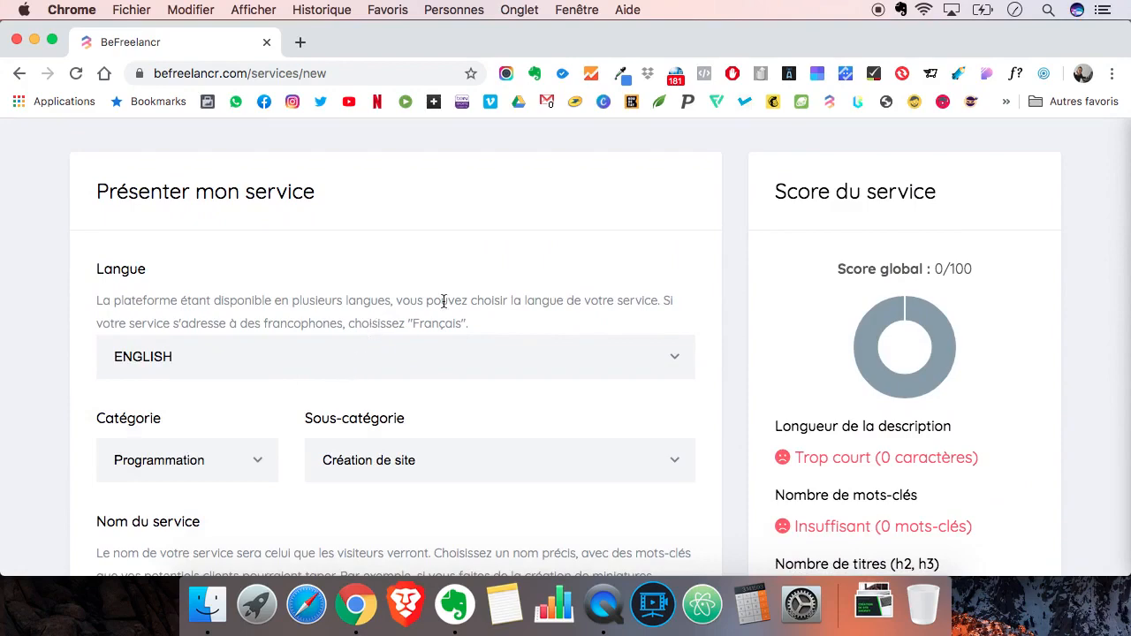
scroll(445, 302, up, 6)
click(1049, 162)
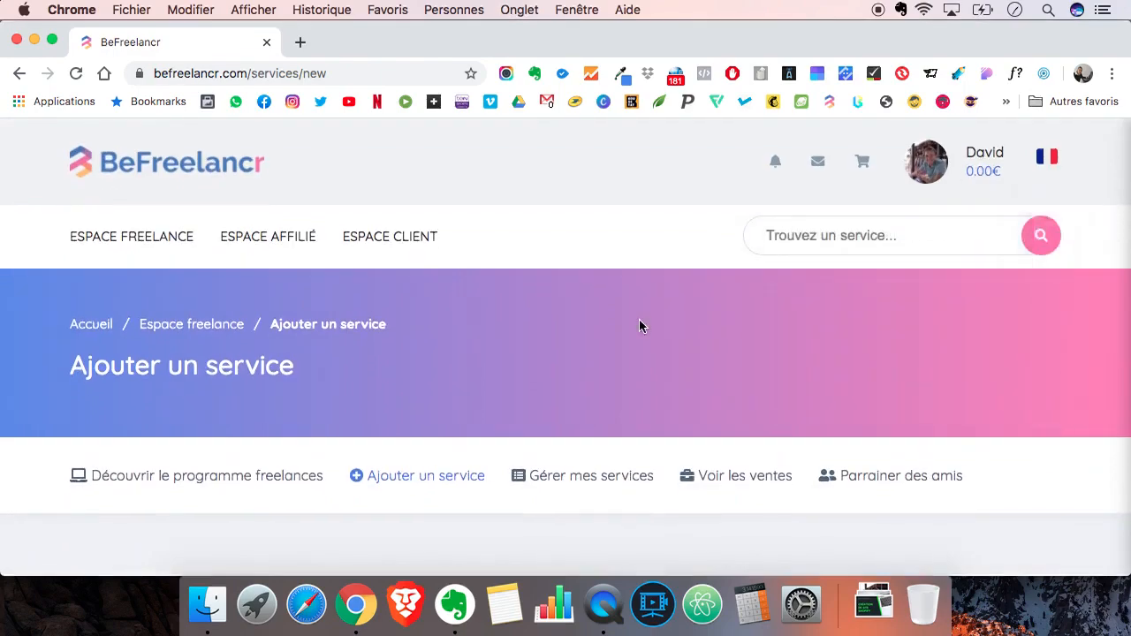
scroll(639, 323, down, 5)
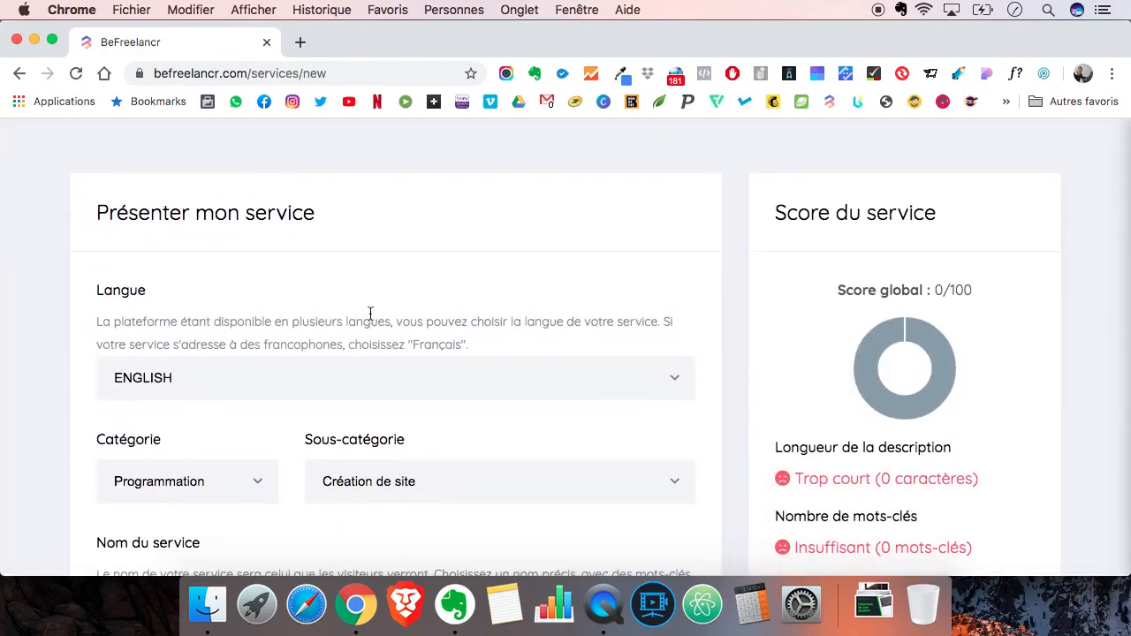
scroll(371, 315, down, 2)
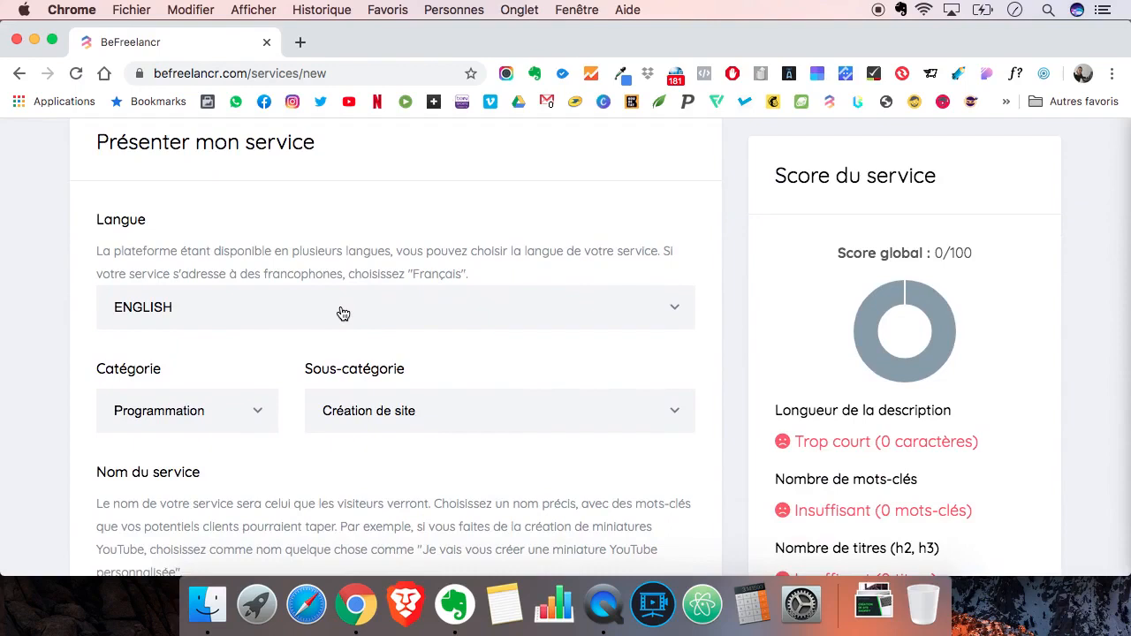
click(343, 314)
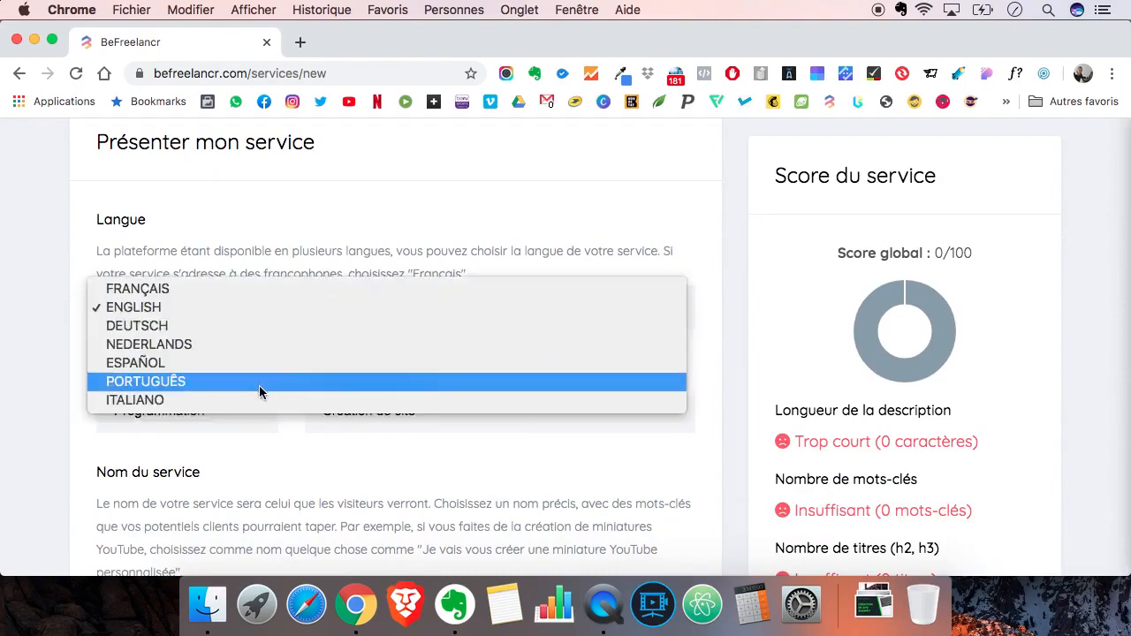
click(254, 293)
- Keep Programmation as the service's category and set the sub-category to Création de site e-commerce
scroll(340, 258, down, 2)
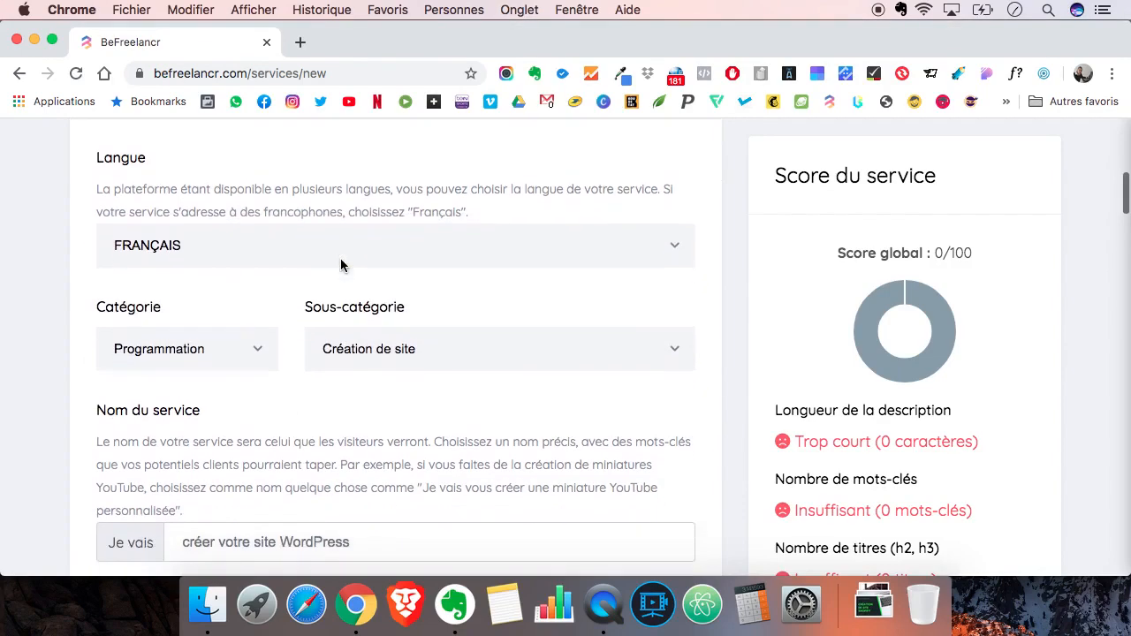
click(209, 352)
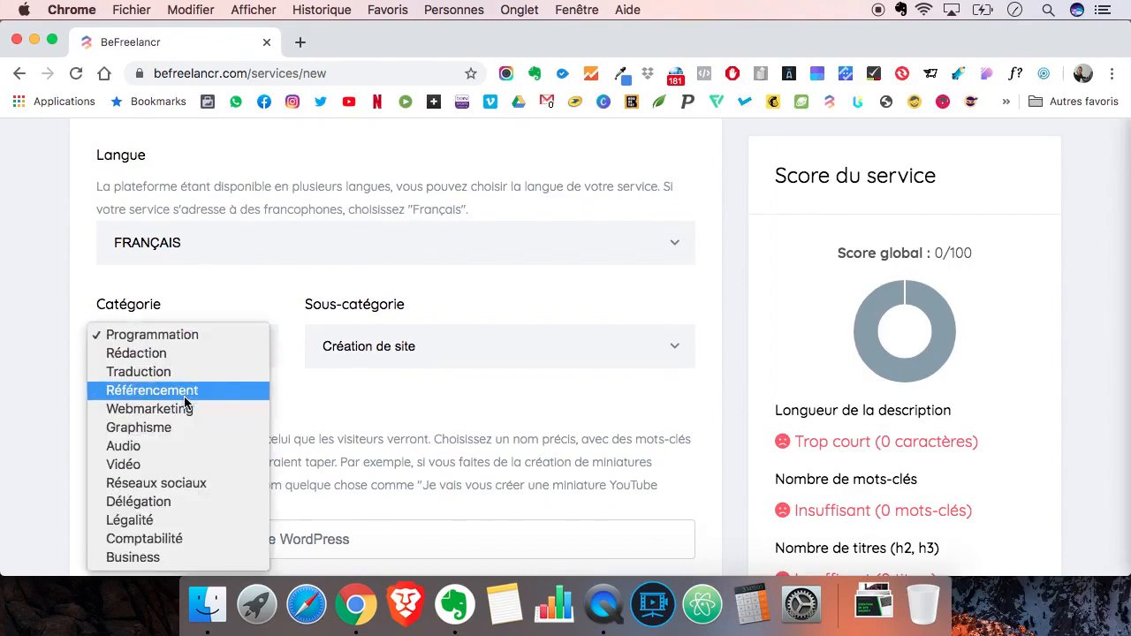
click(206, 336)
click(420, 347)
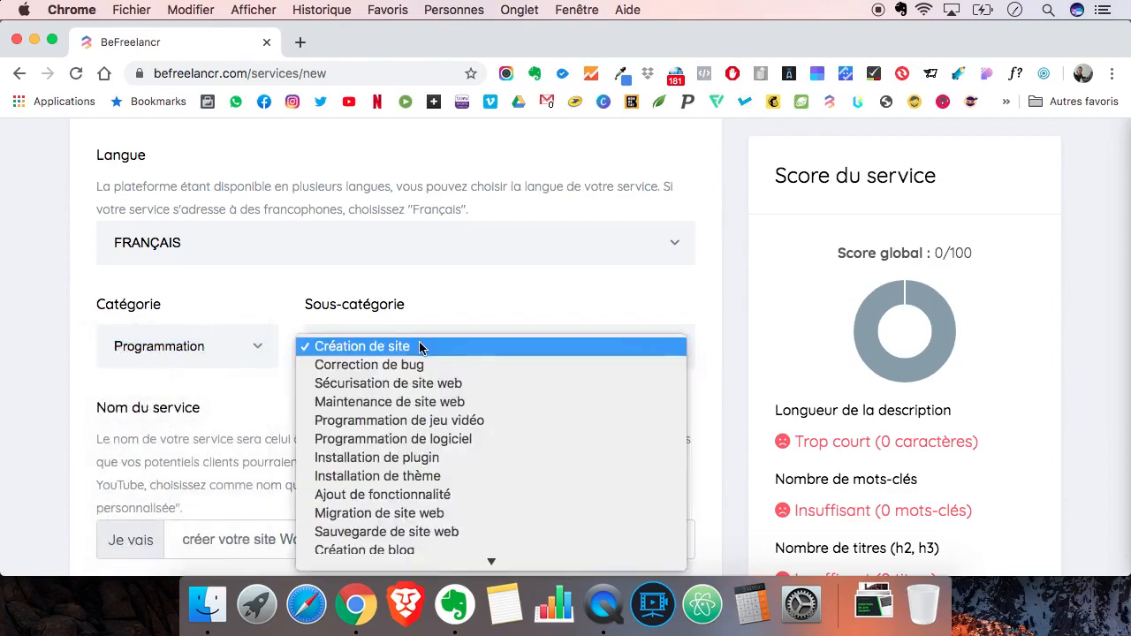
scroll(410, 409, down, 2)
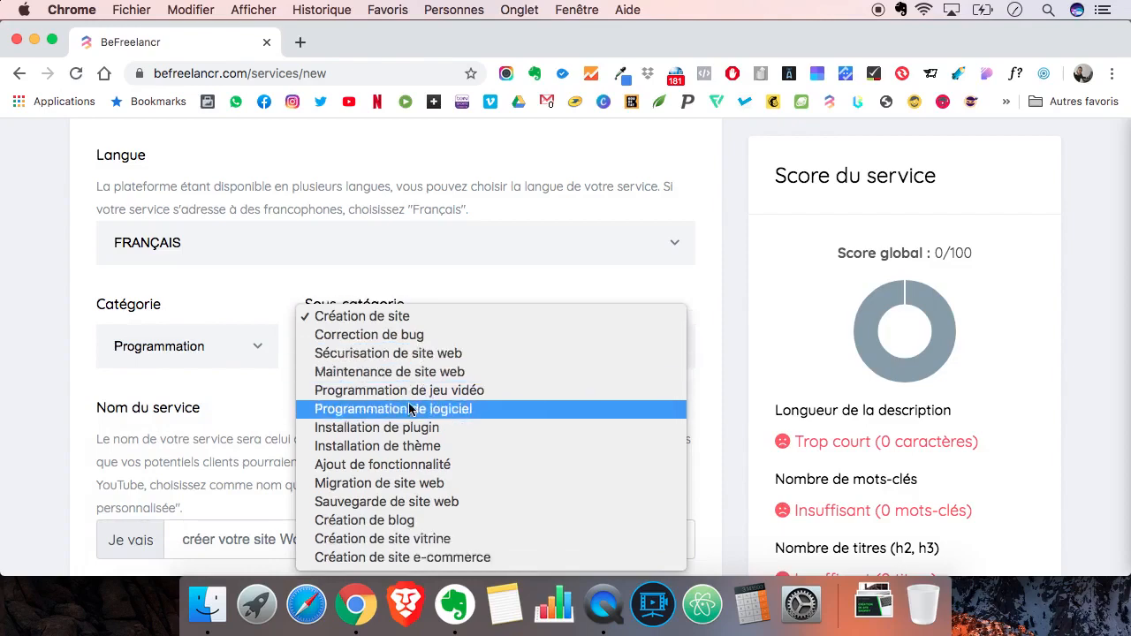
click(399, 558)
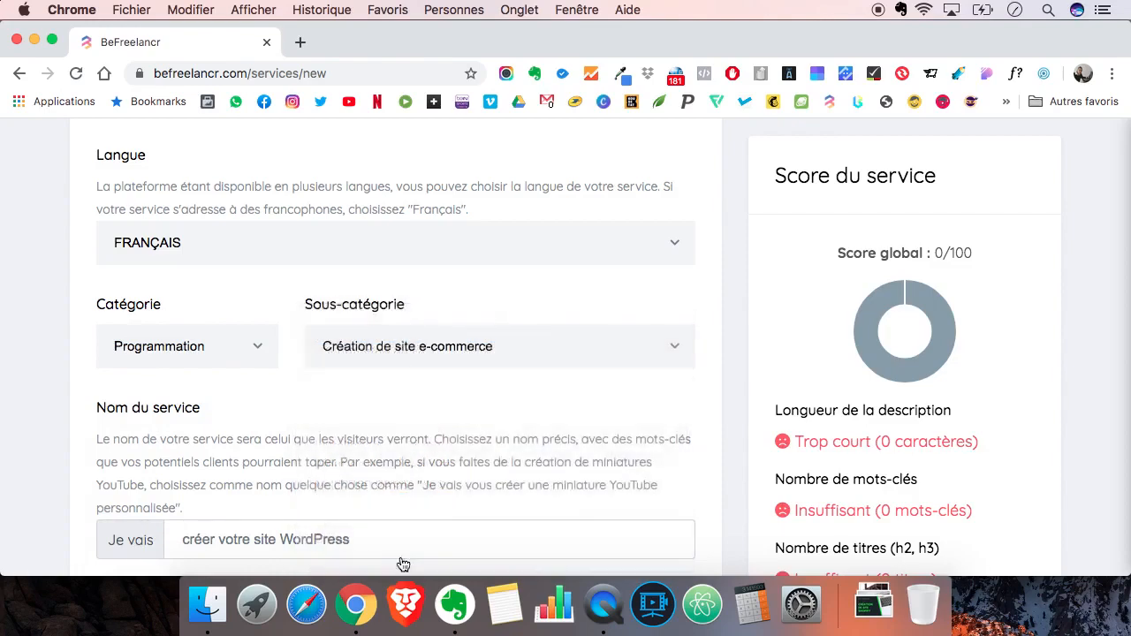
- Name the service "créer votre site e-commerce sous Shopify" after the fixed "Je vais" prefix
scroll(292, 354, down, 4)
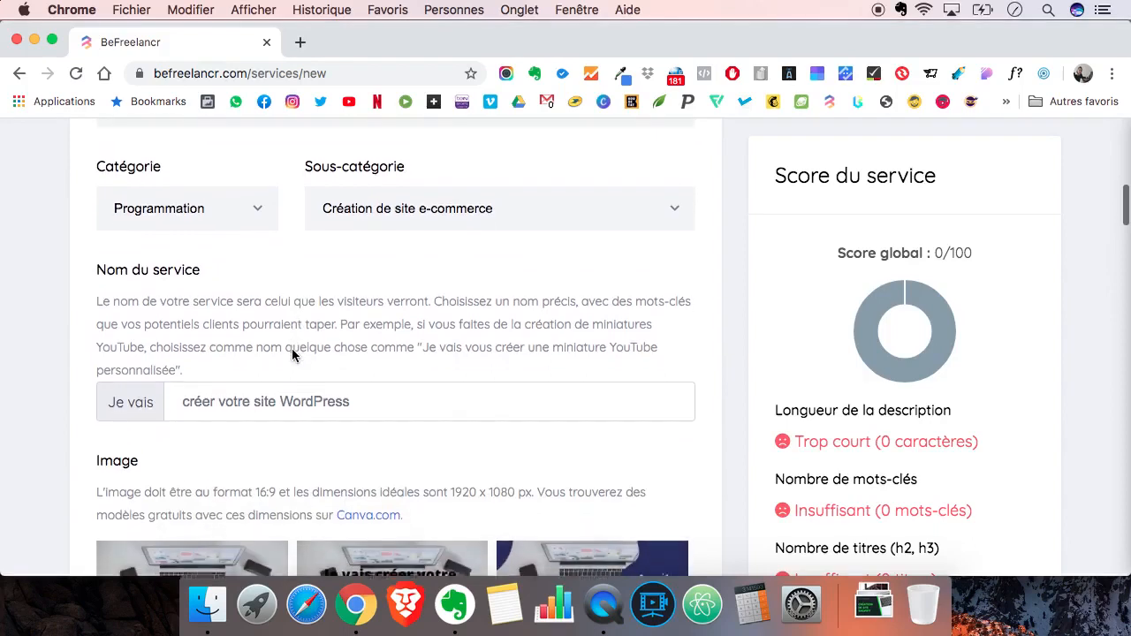
click(284, 368)
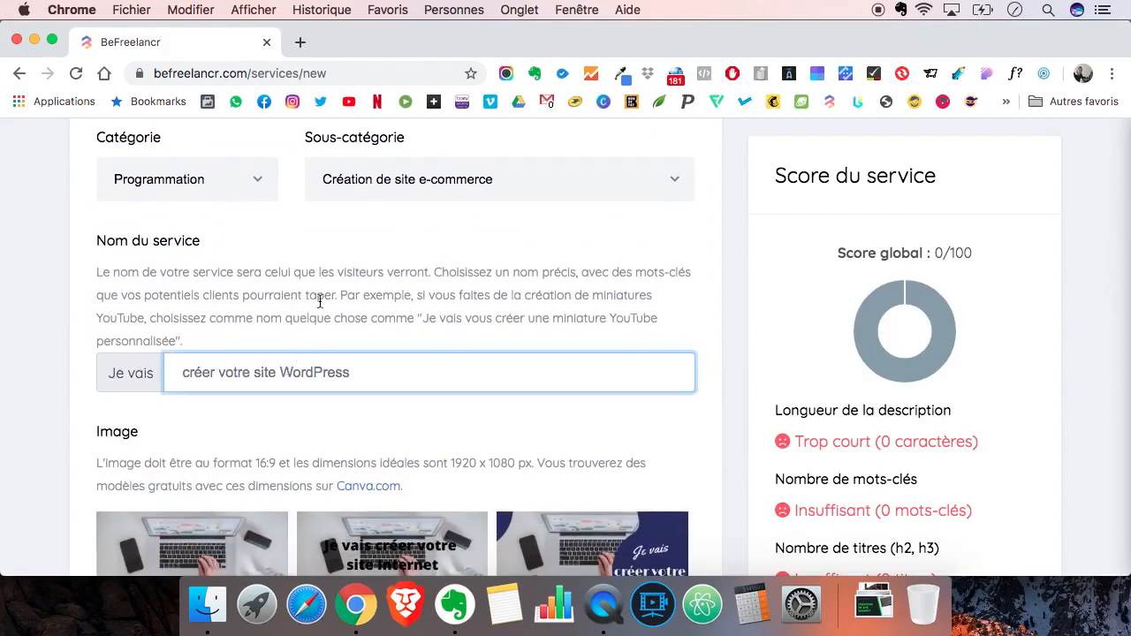
text(créer vo)
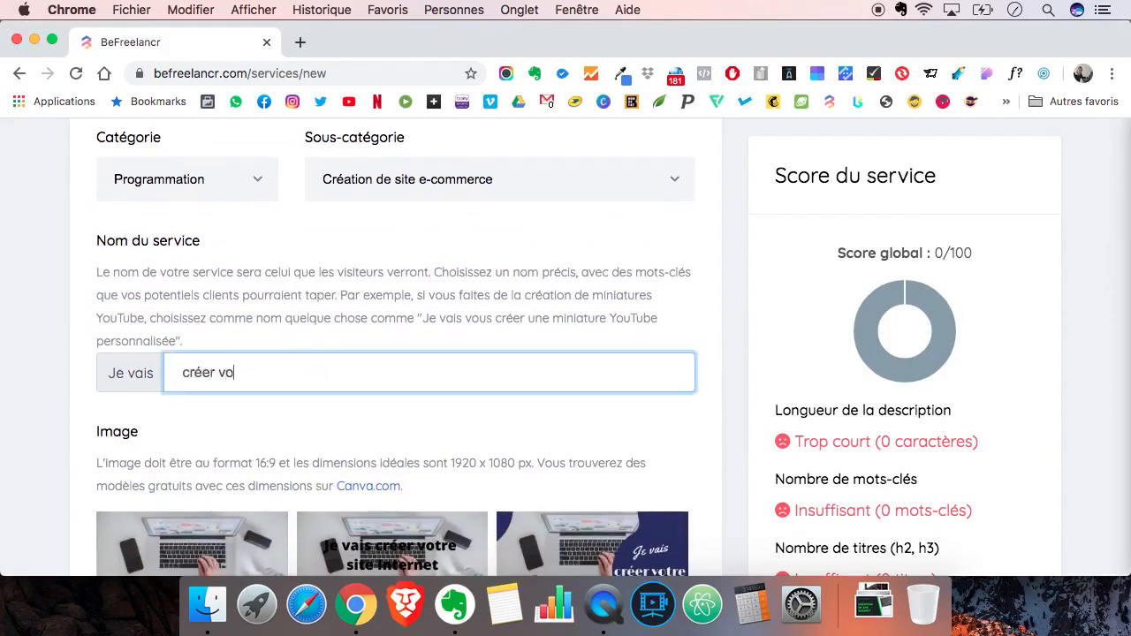
text(tre site e-commerce sous )
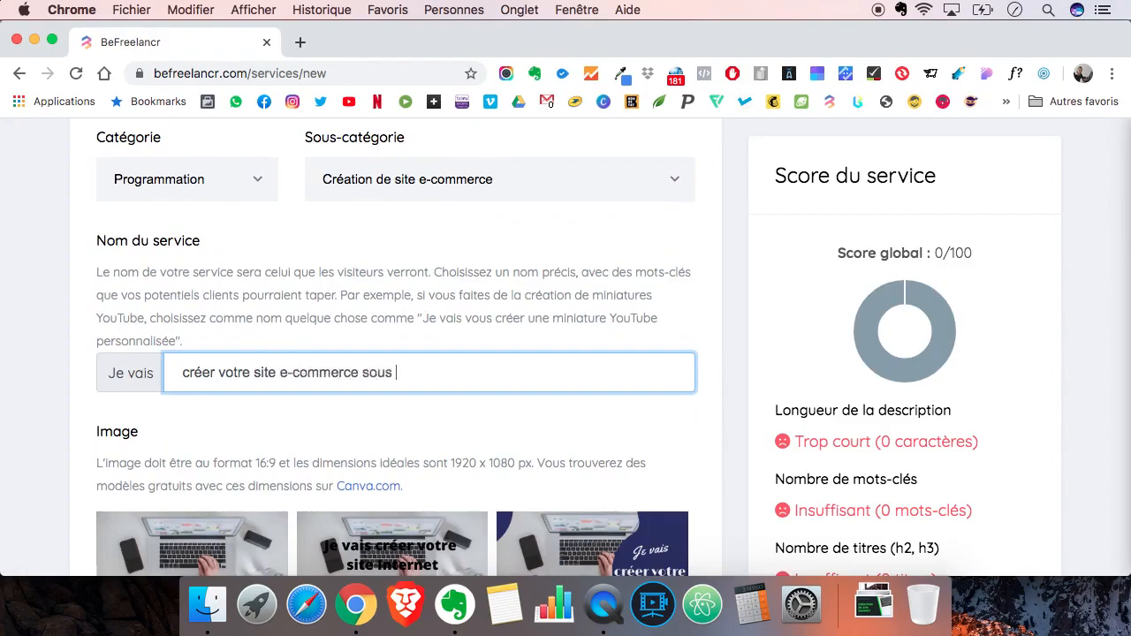
text(Shopify)
- Import "Creation de site Shopify.png" from the Téléchargements folder as the service's illustration image
scroll(251, 416, down, 2)
scroll(48, 449, down, 2)
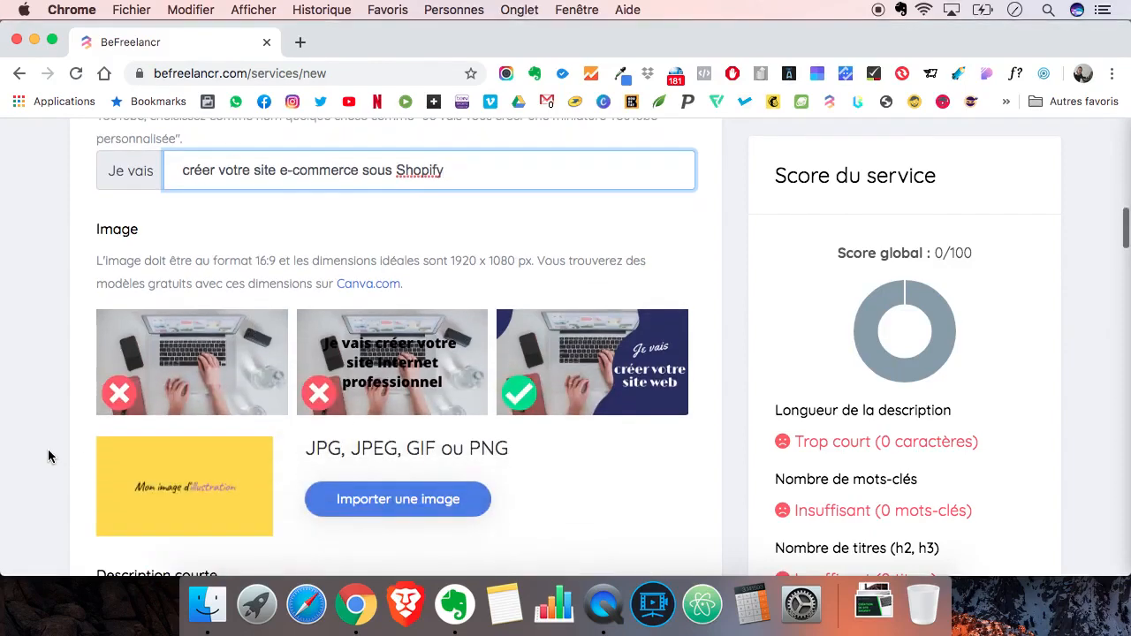
scroll(48, 449, down, 2)
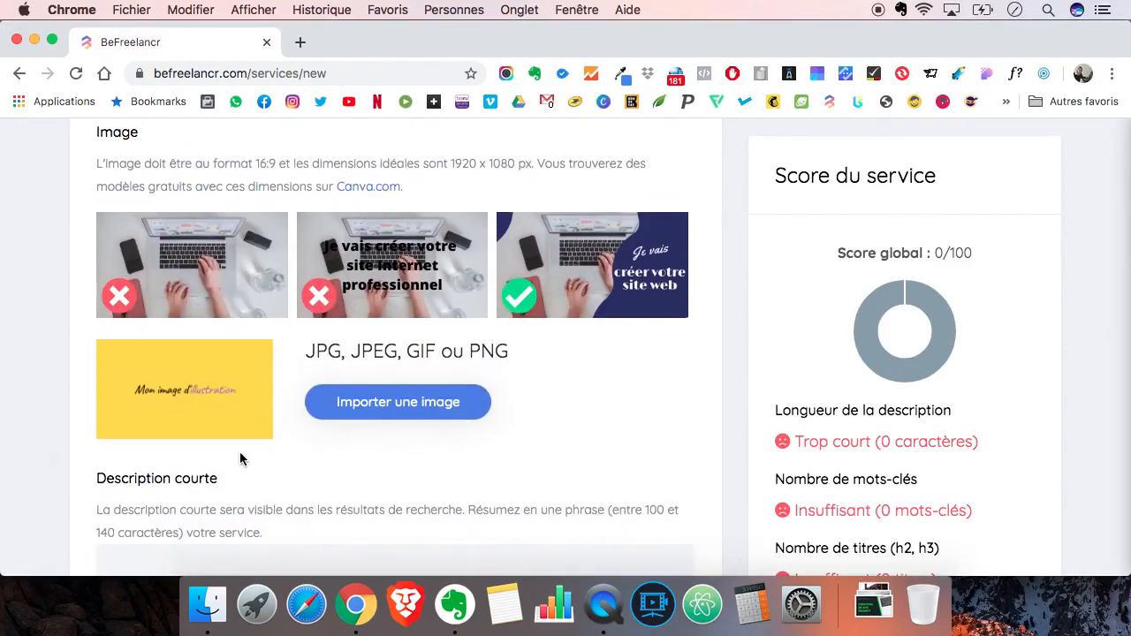
click(372, 412)
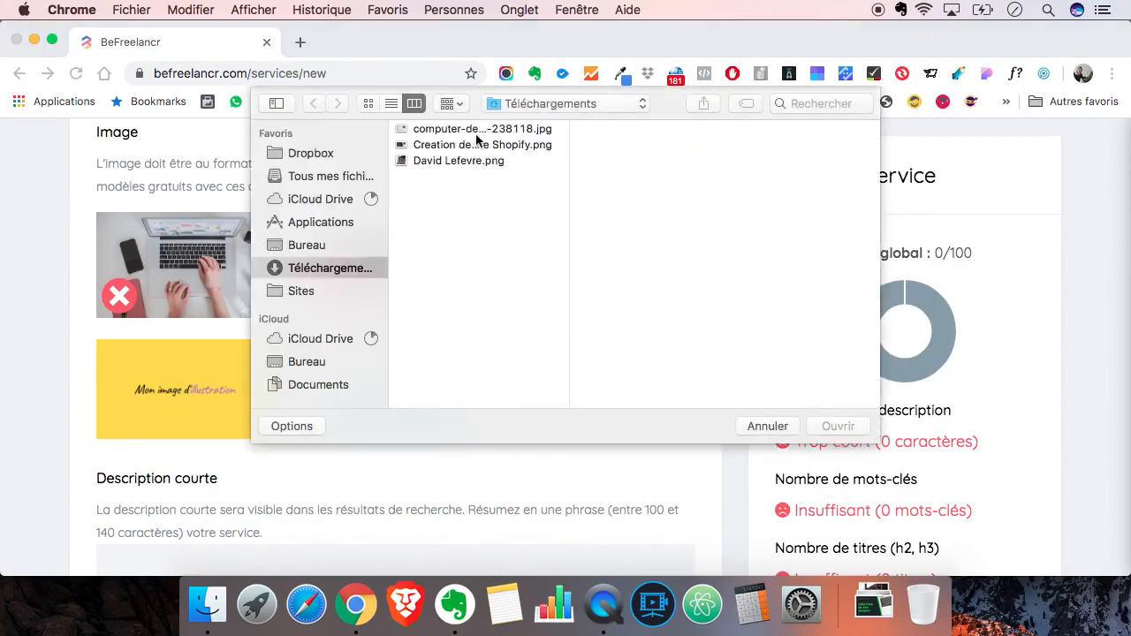
click(469, 146)
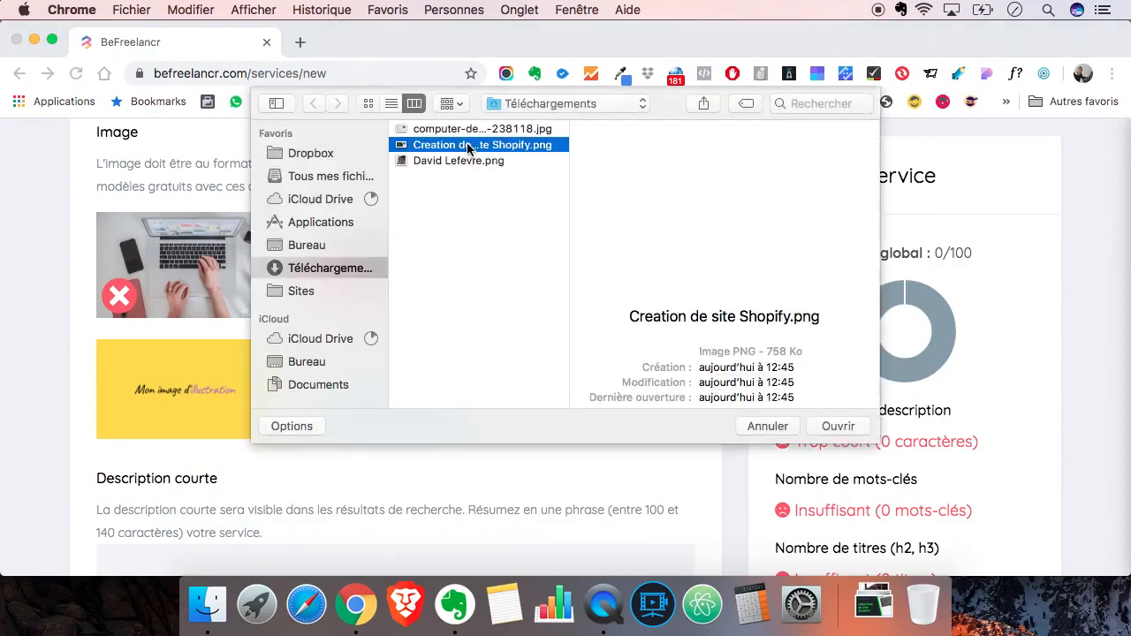
double_click(468, 146)
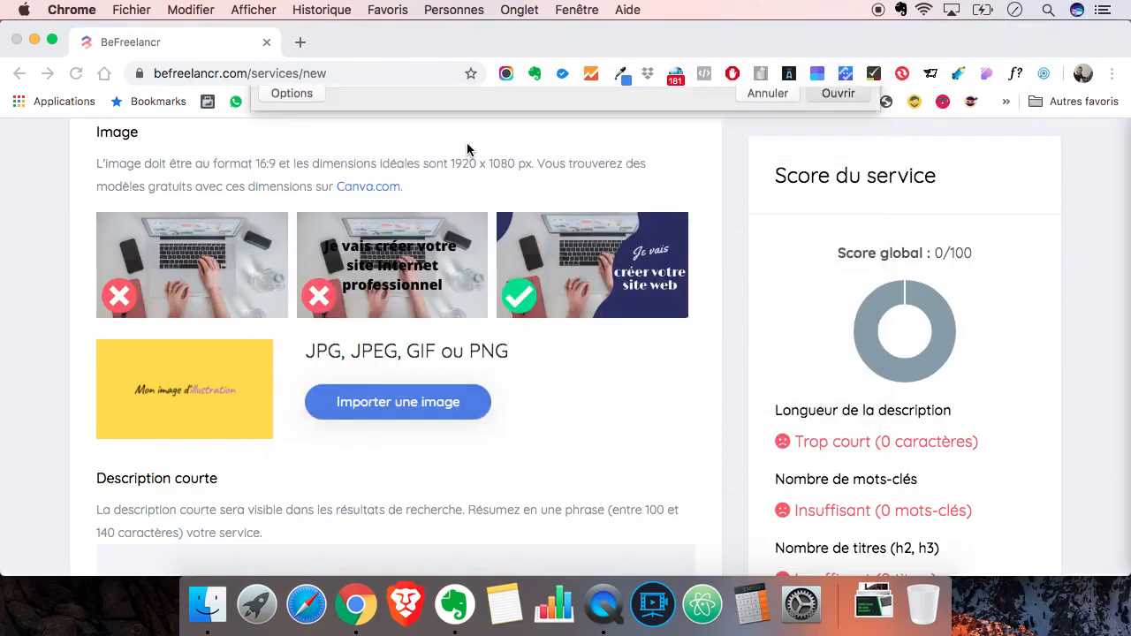
- Copy the opening paragraph under Description in the Evernote note and paste it into the service's Description courte field in Chrome
scroll(44, 396, down, 5)
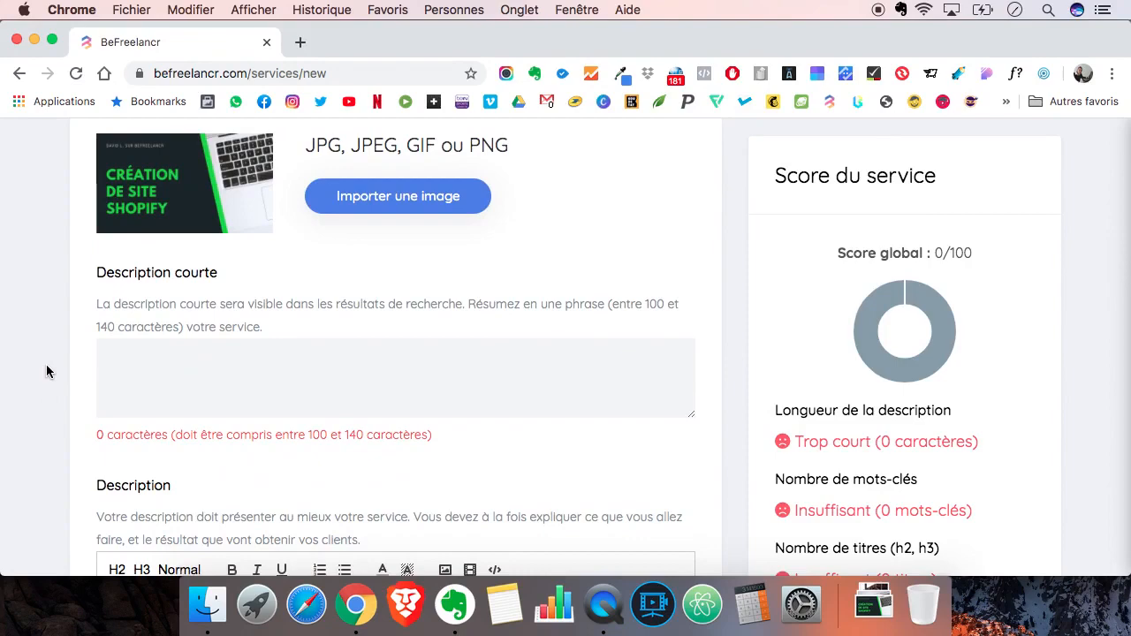
scroll(49, 370, up, 1)
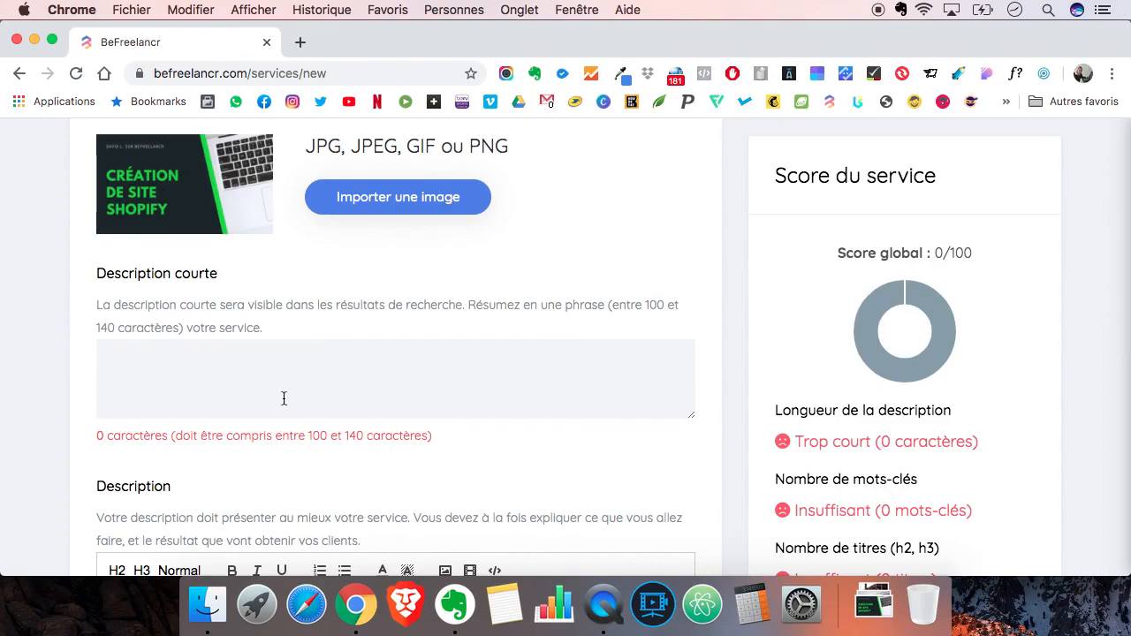
click(455, 604)
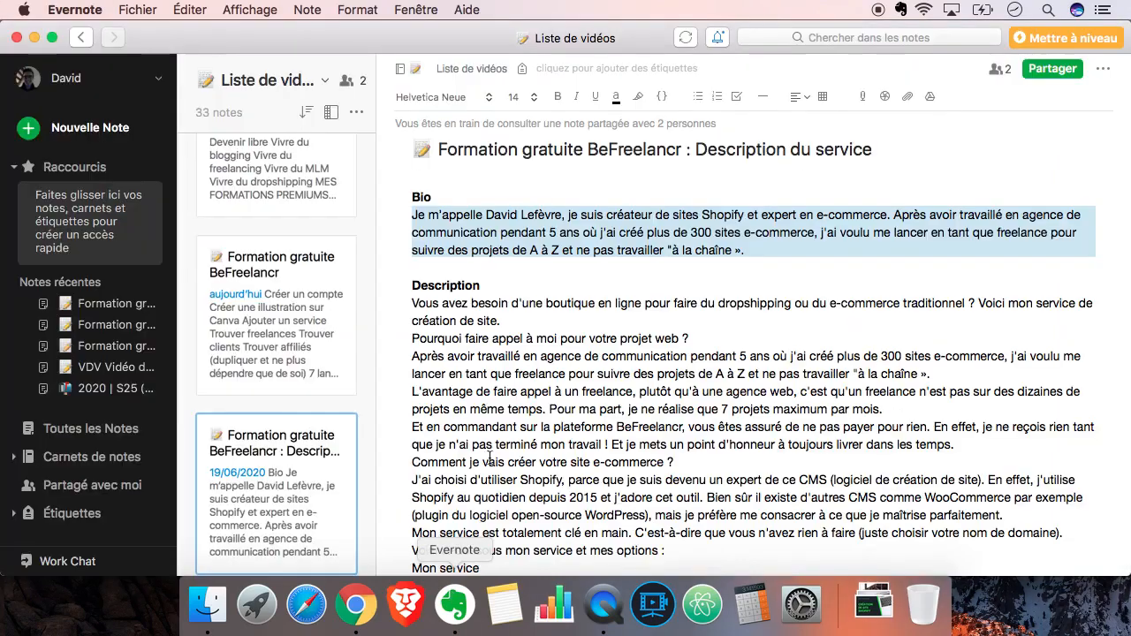
click(484, 311)
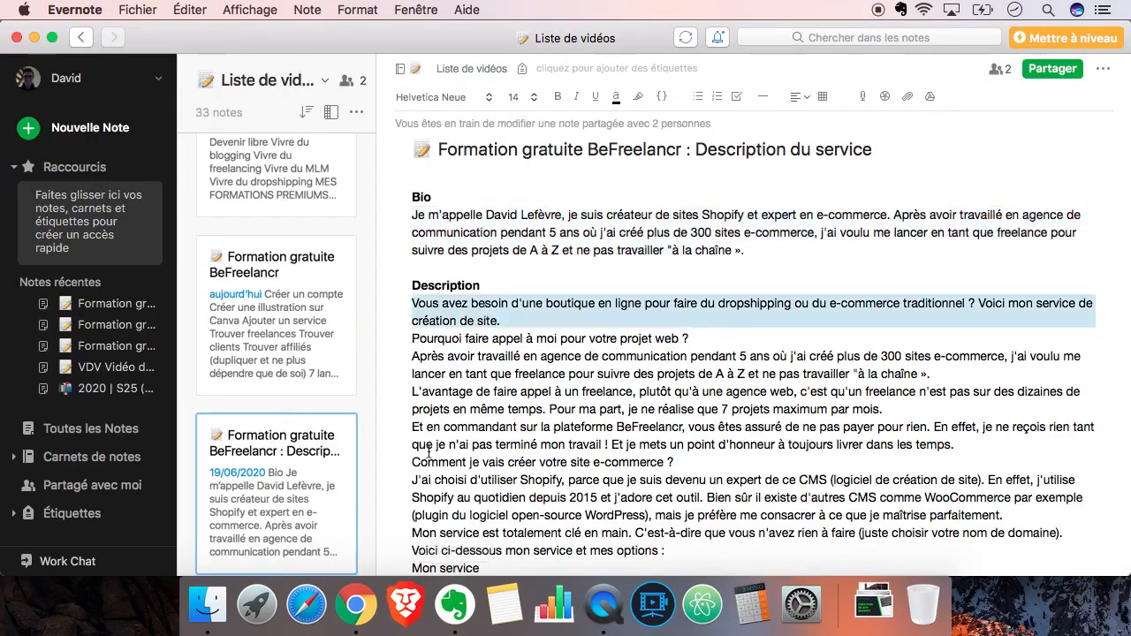
click(355, 605)
click(256, 356)
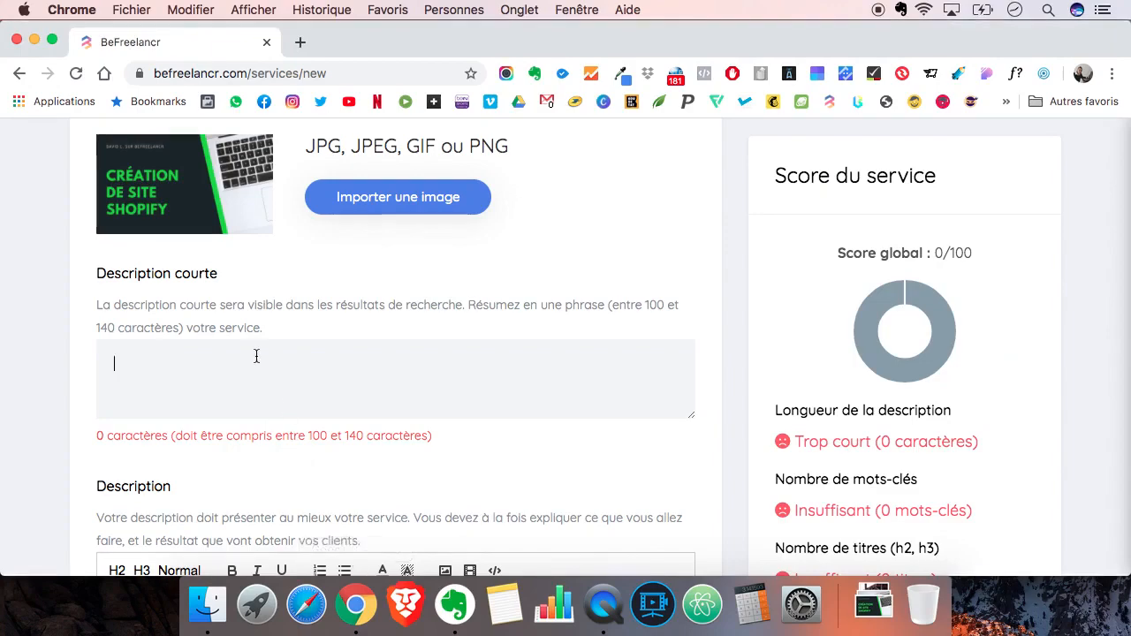
text(Vous avez besoin d'une boutique en ligne pour faire du dropshipping ou du e-commerce traditionnel ? Voici mon service de création de site.)
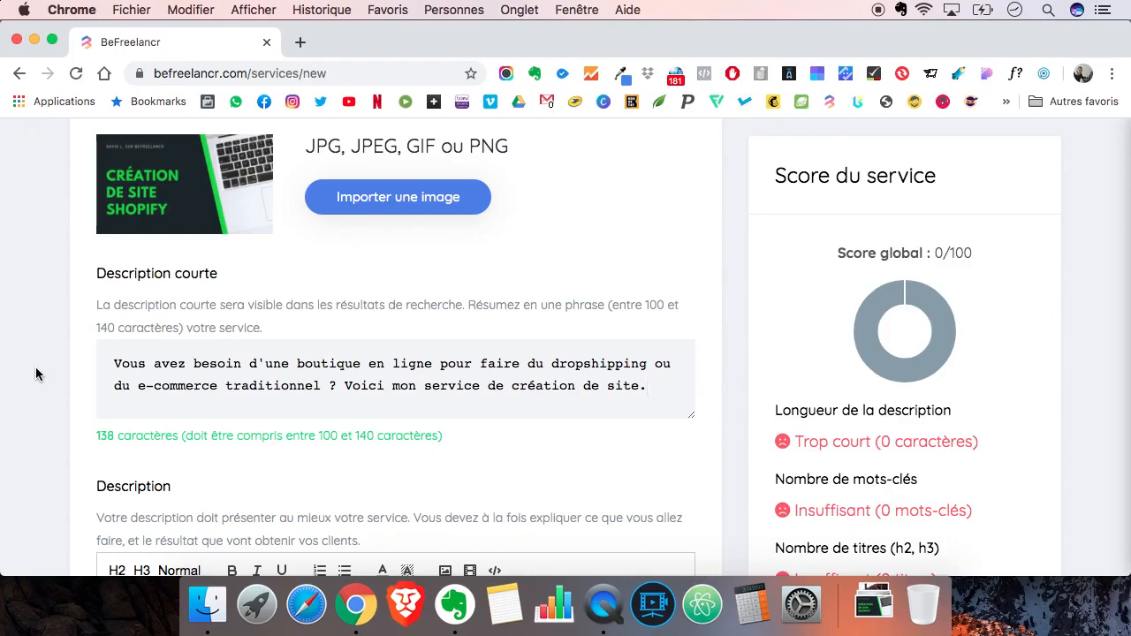
scroll(35, 374, down, 5)
scroll(35, 374, down, 4)
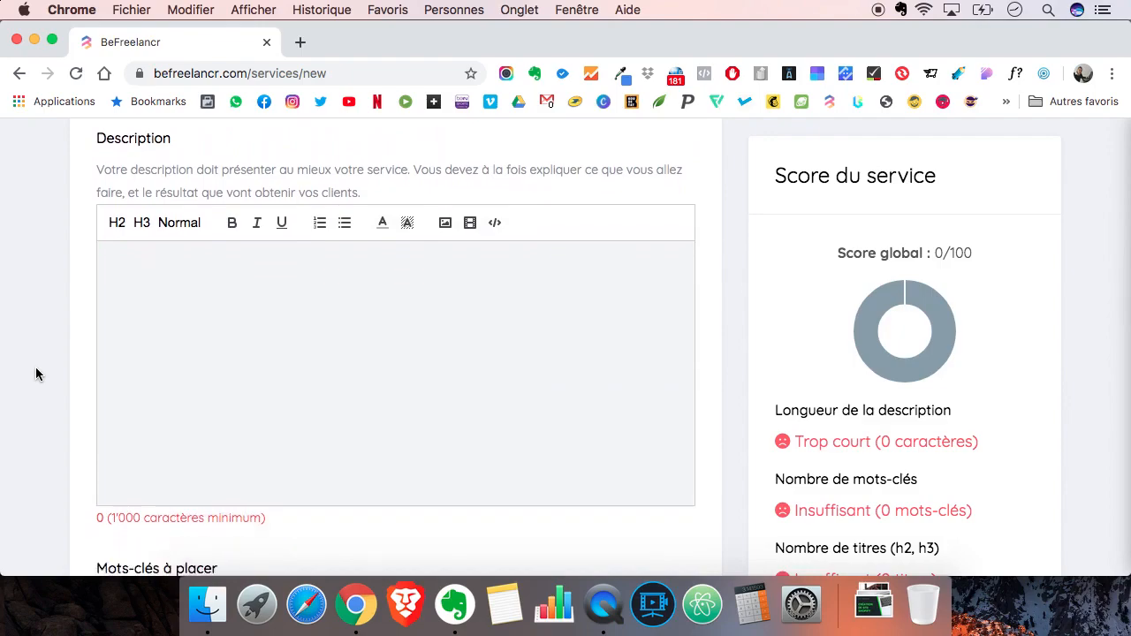
- Copy the full text under Description in the Evernote note, through the closing signature, and paste it into the service's Description field in Chrome
click(454, 604)
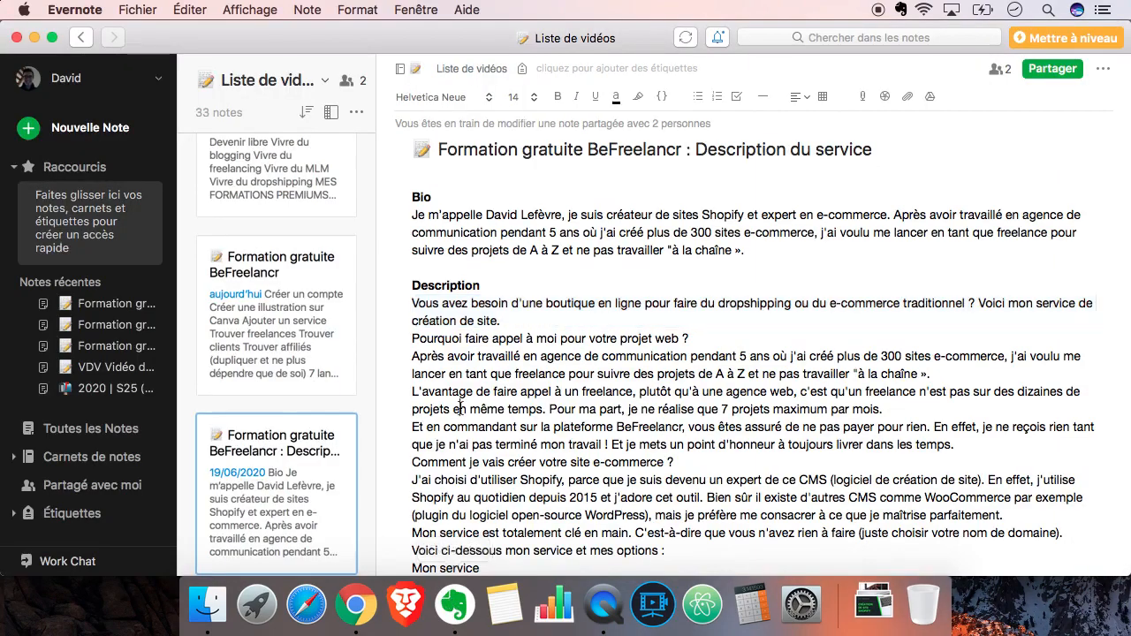
drag(412, 303, 488, 487)
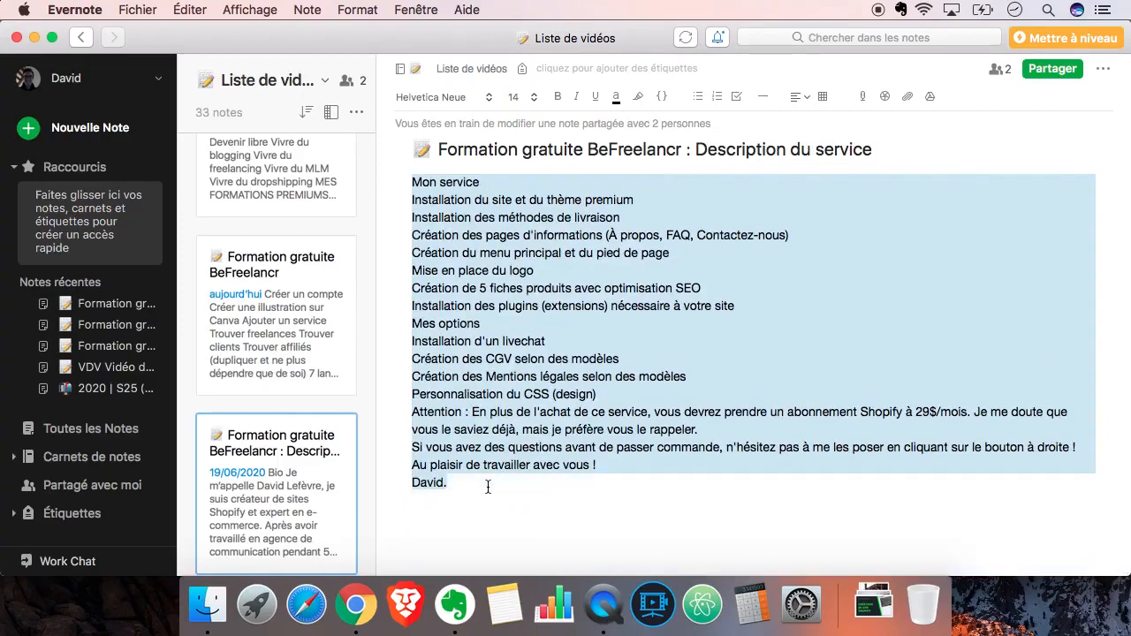
click(356, 605)
click(309, 376)
key(super+v)
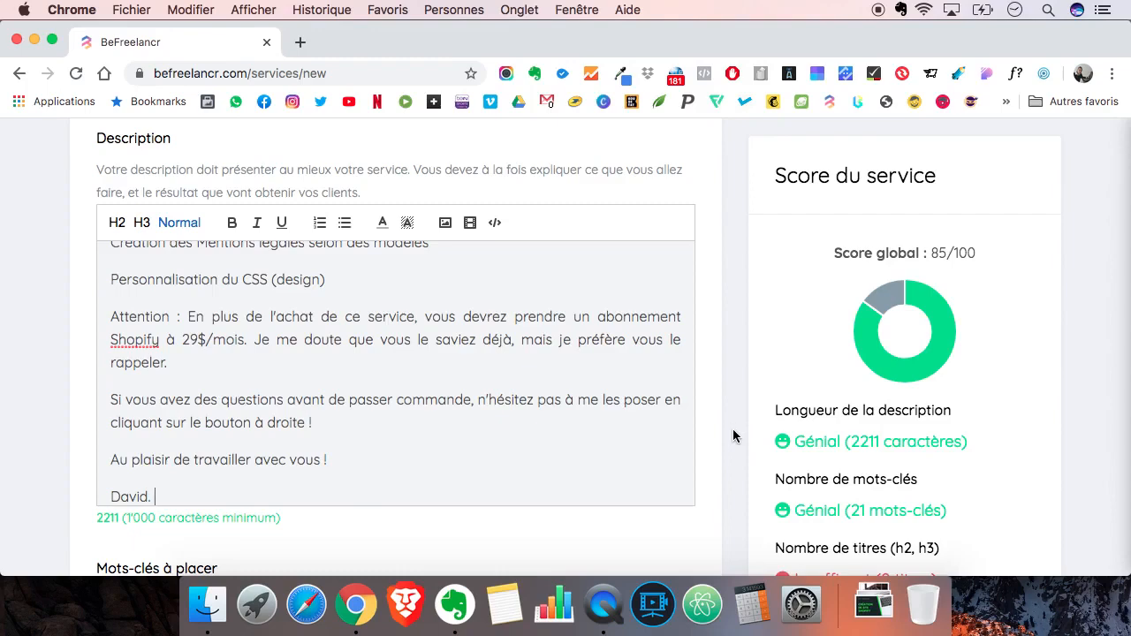
- Examine the Mots-clés à placer list and the Score du service criteria for the pasted description
scroll(733, 436, down, 5)
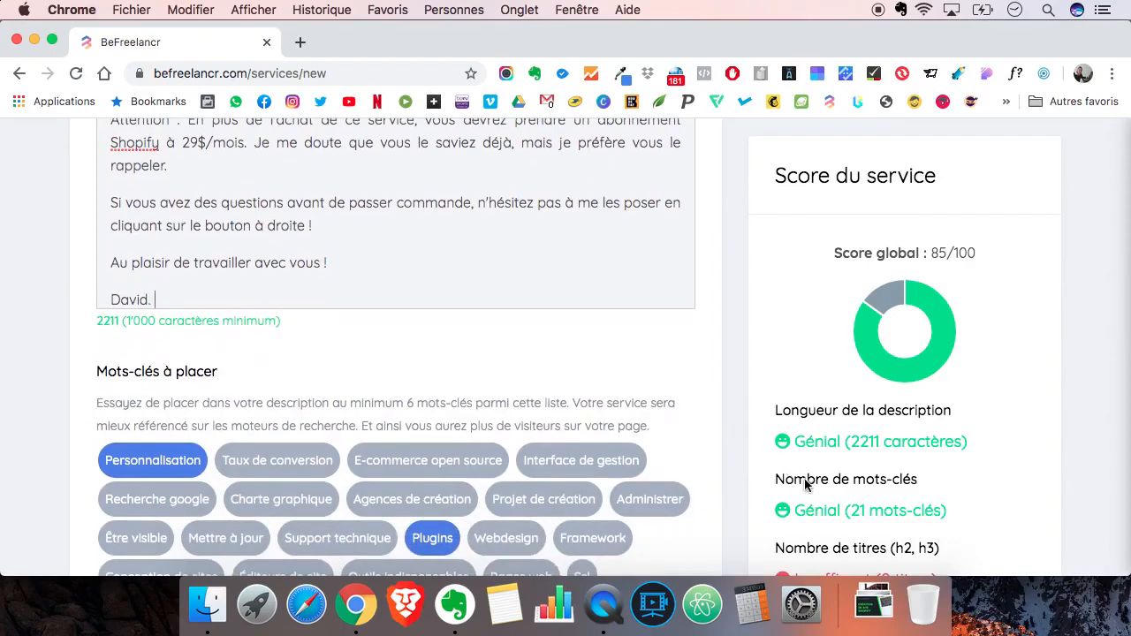
scroll(735, 491, down, 5)
scroll(735, 489, down, 2)
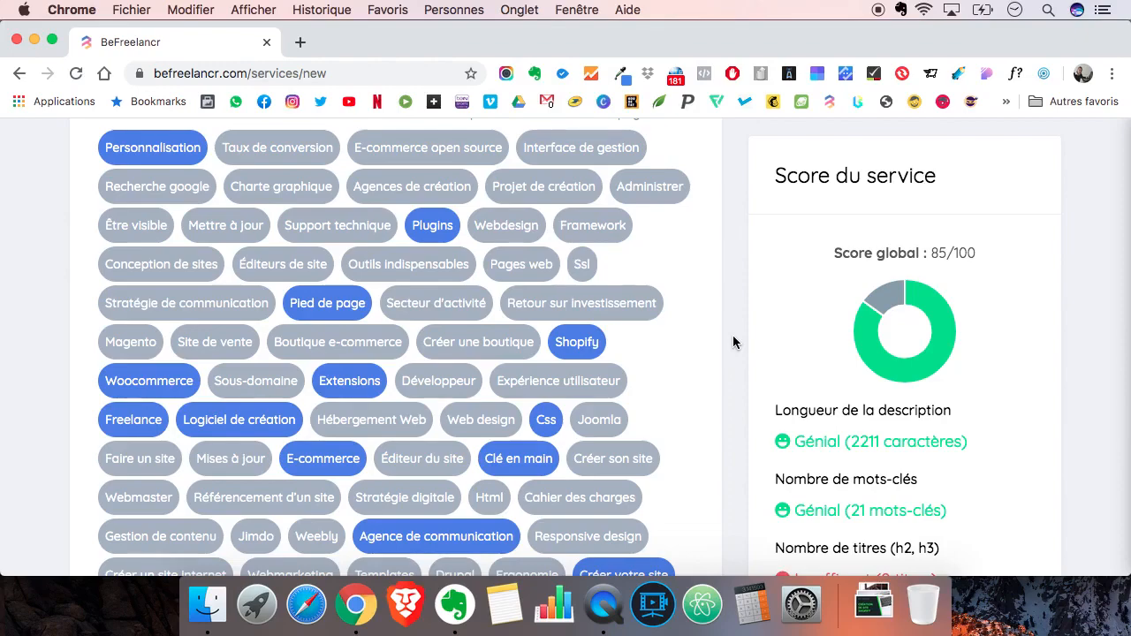
scroll(732, 342, down, 5)
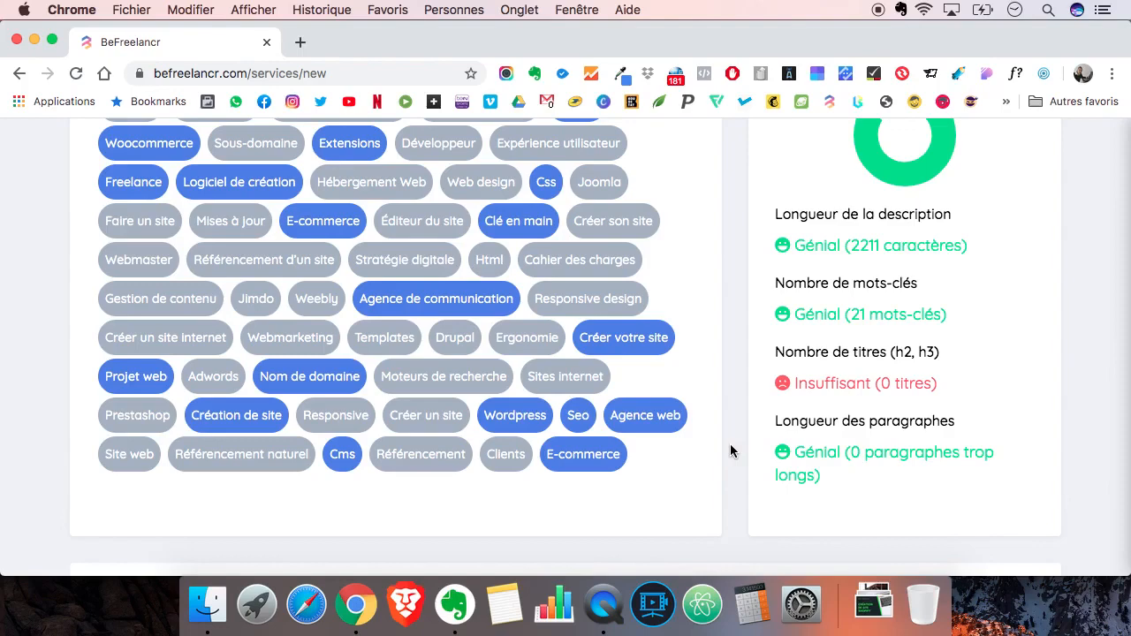
scroll(730, 451, up, 2)
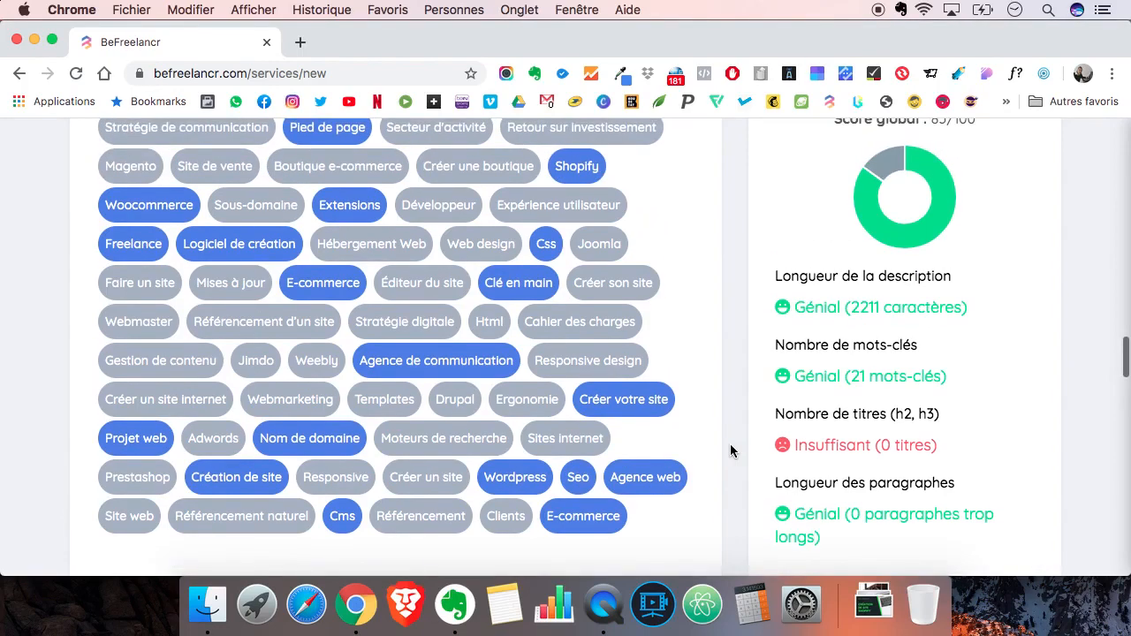
scroll(730, 446, up, 10)
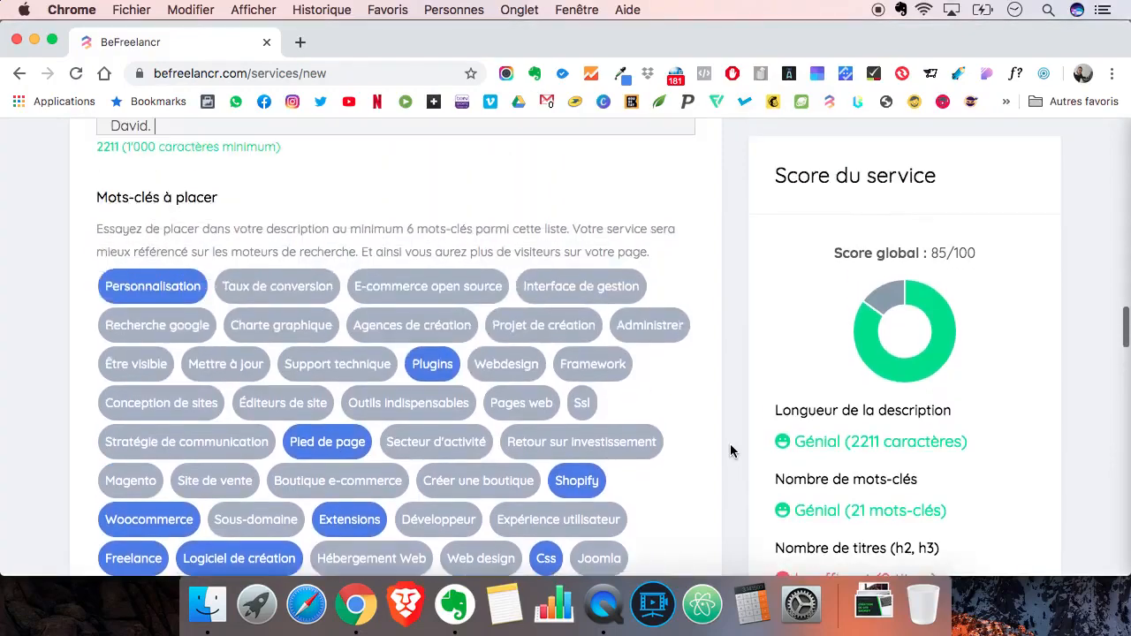
scroll(459, 365, up, 8)
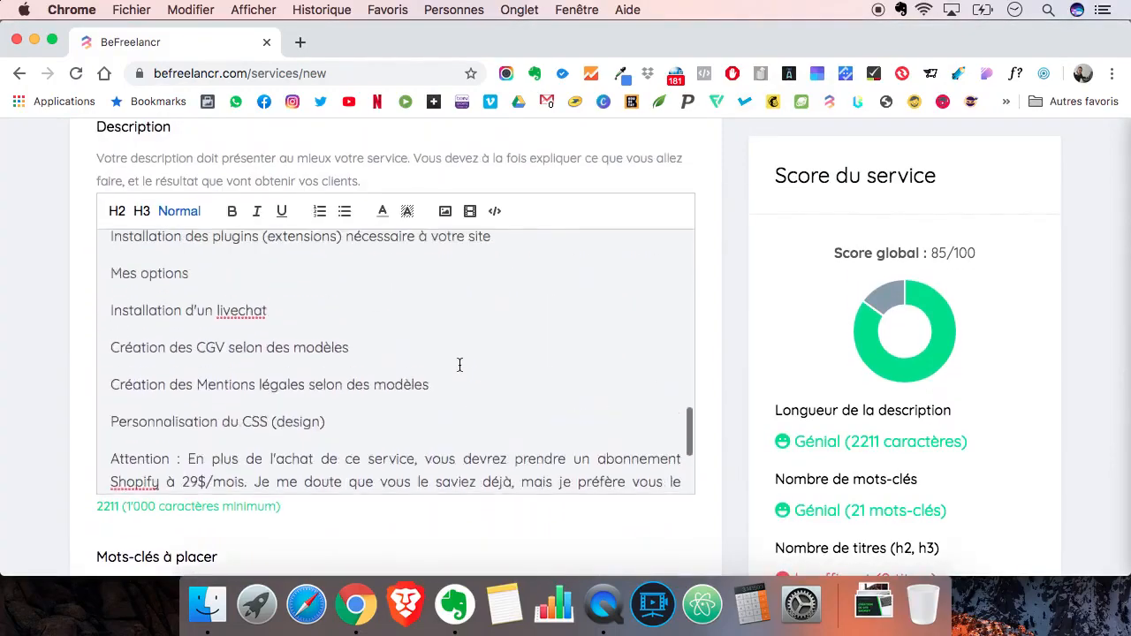
- Format the line "Pourquoi faire appel à moi pour votre projet web ?" in the description as an H2 heading
scroll(460, 364, up, 6)
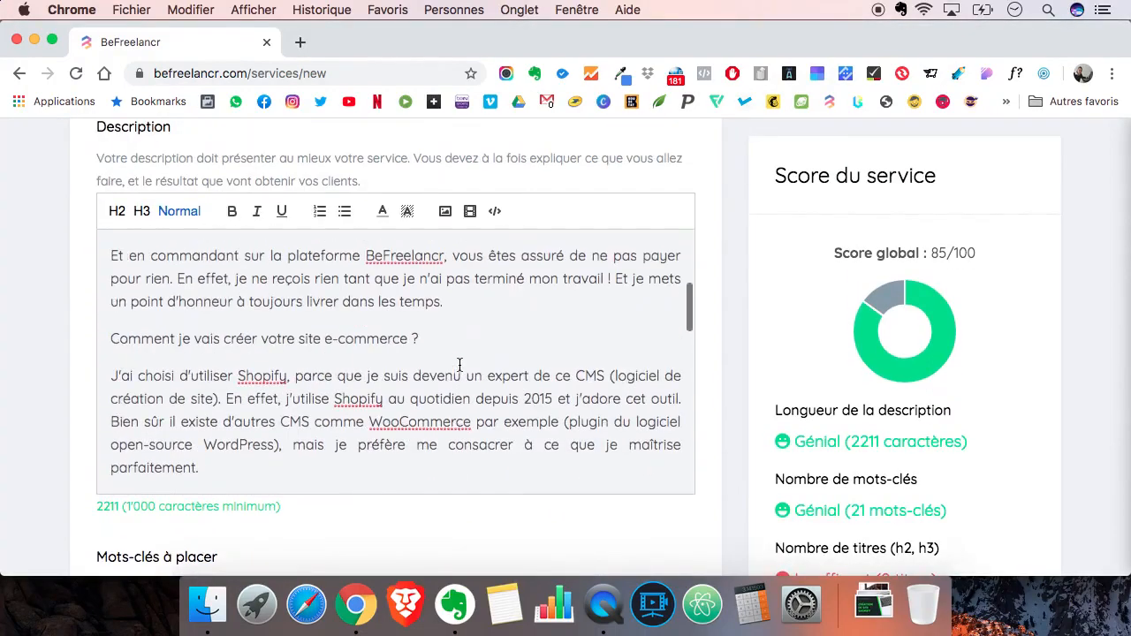
scroll(402, 391, up, 4)
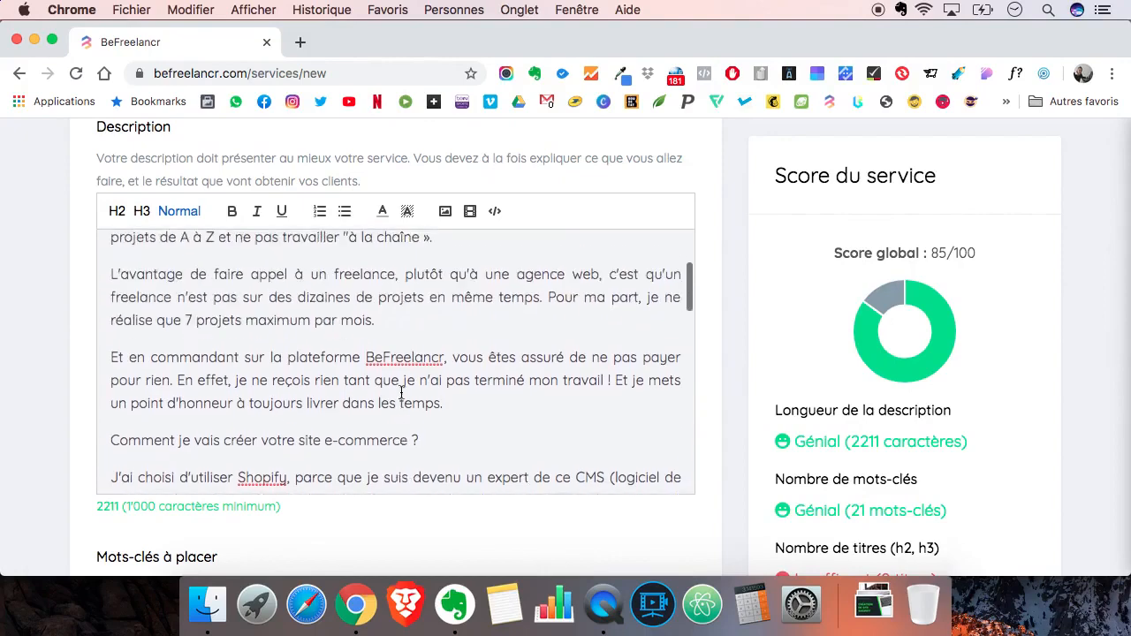
scroll(401, 391, up, 3)
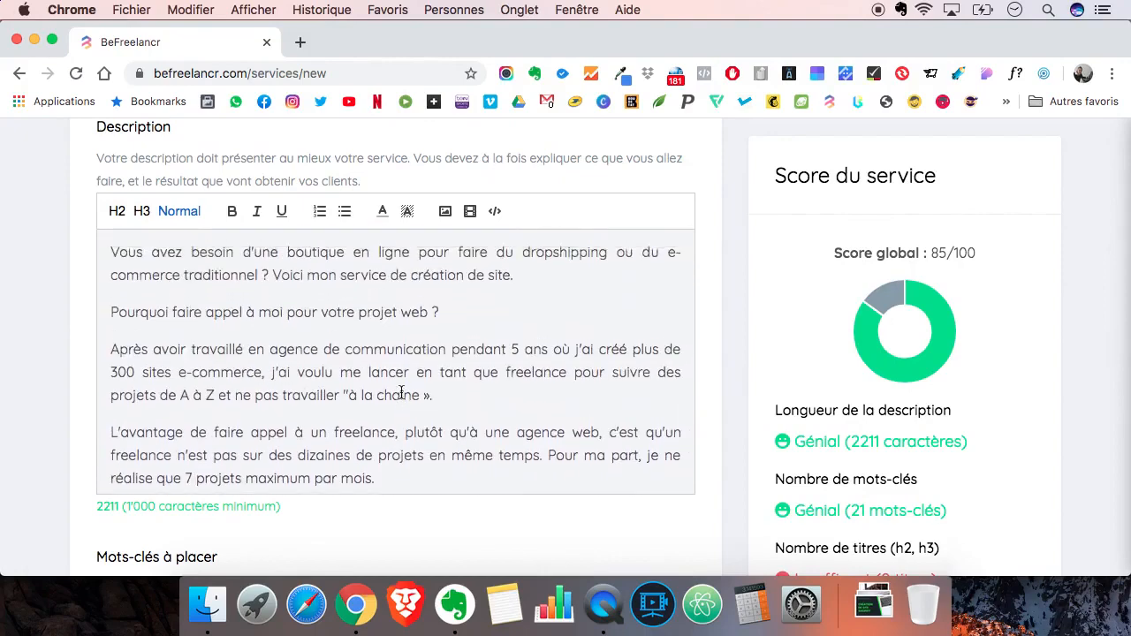
scroll(401, 392, up, 1)
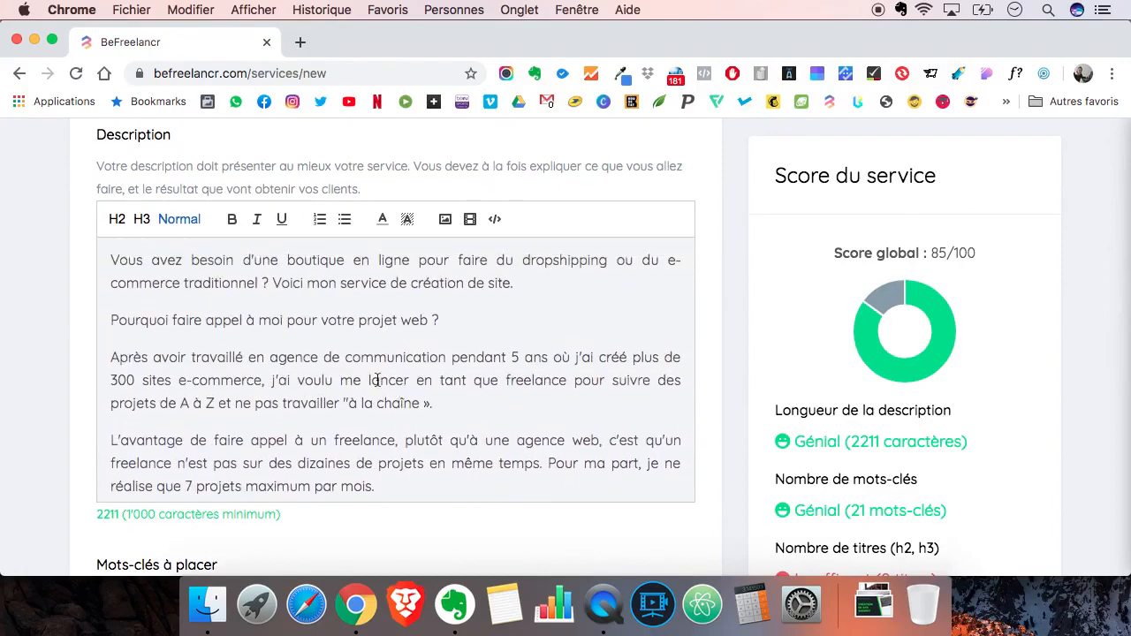
triple_click(137, 325)
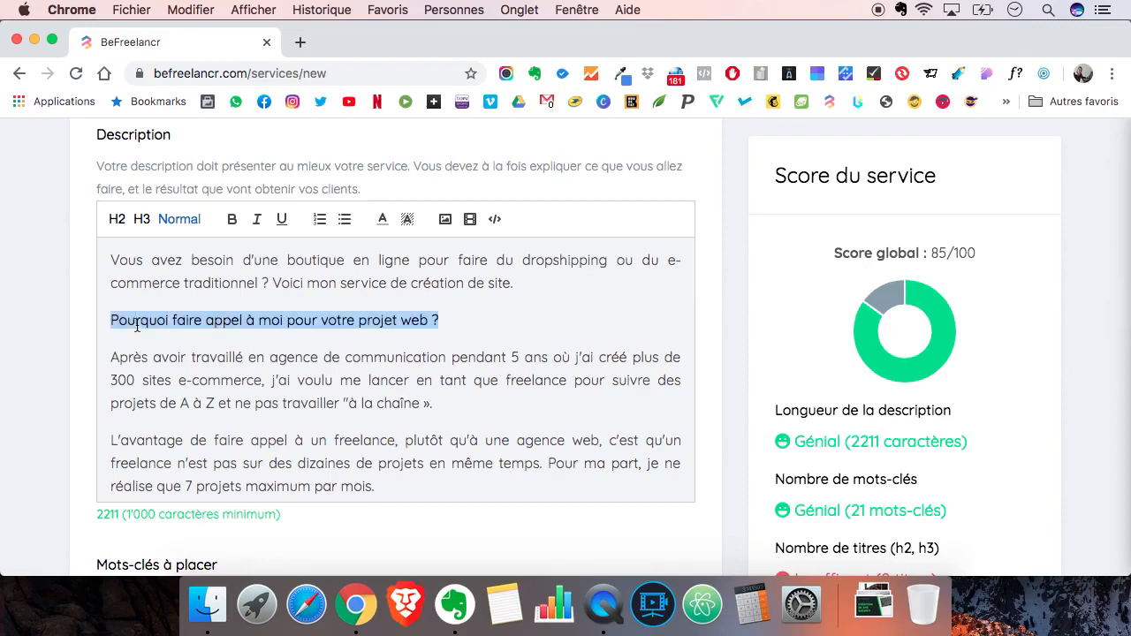
click(137, 325)
triple_click(137, 325)
click(117, 221)
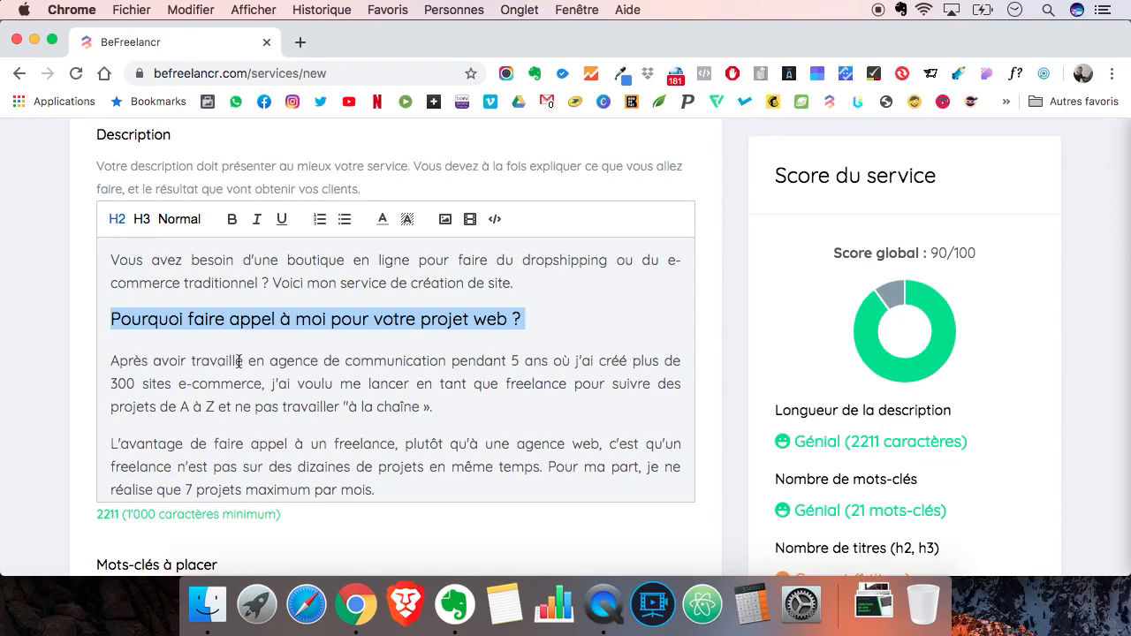
- Format "Comment je vais créer votre site e-commerce ?" and "Voici ci-dessous mon service et mes options :" as H2 headings
scroll(238, 361, down, 2)
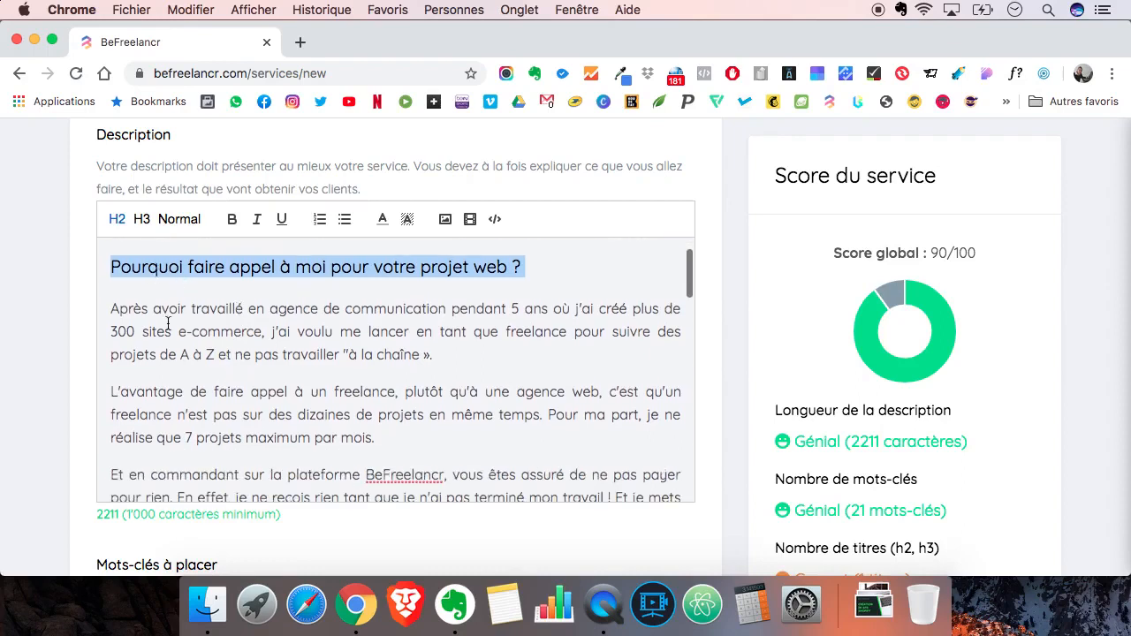
scroll(186, 330, down, 7)
double_click(160, 372)
triple_click(160, 371)
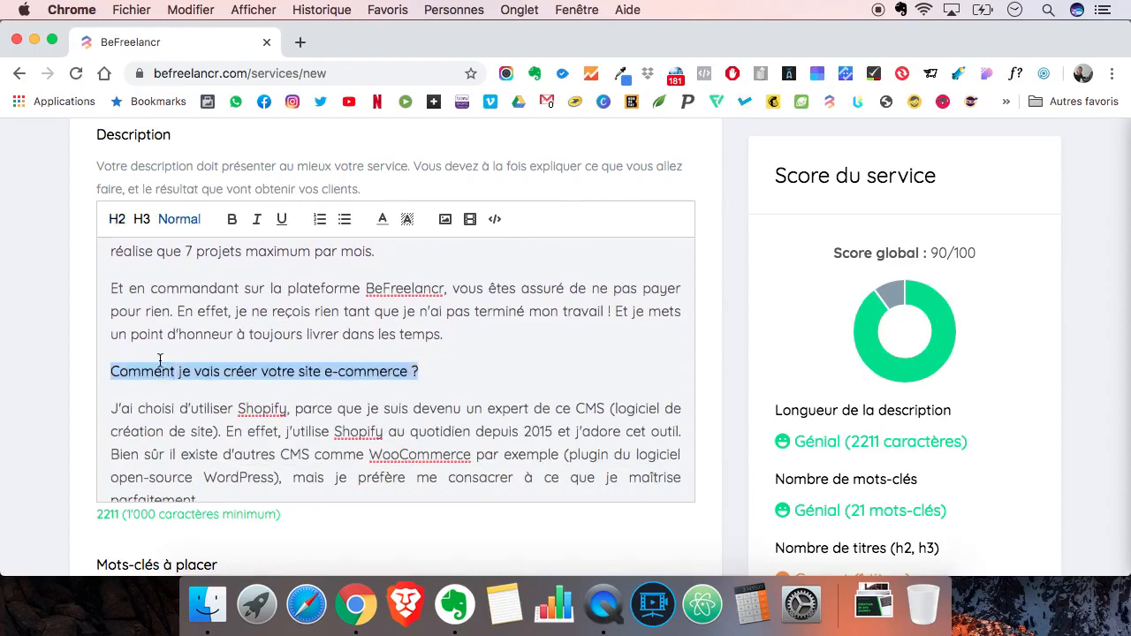
click(116, 219)
scroll(203, 345, down, 9)
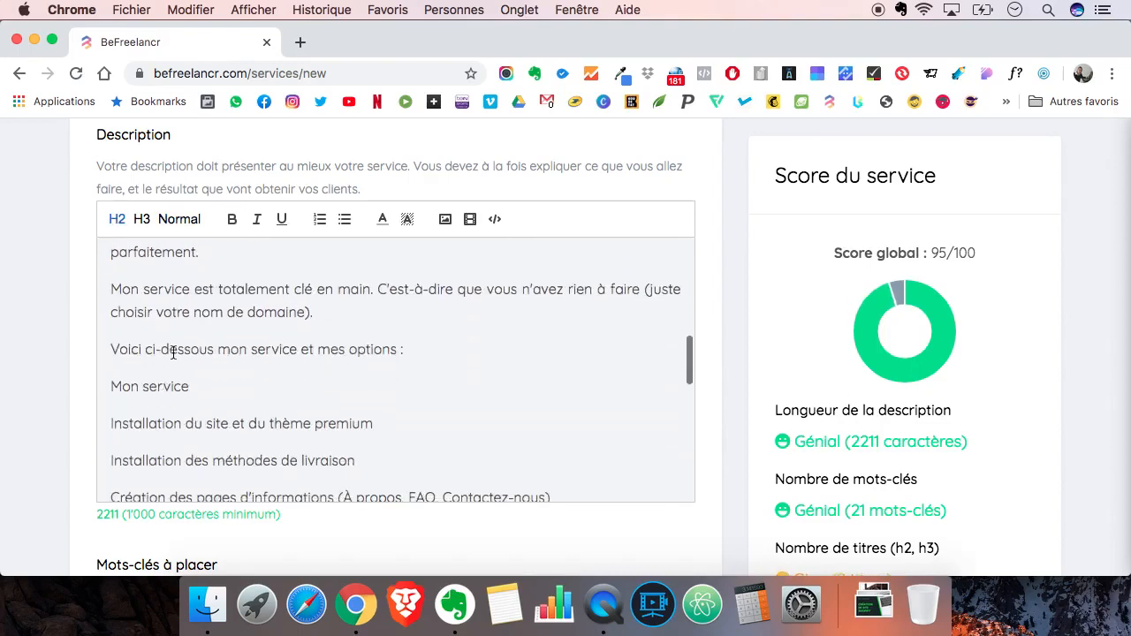
triple_click(174, 352)
click(119, 223)
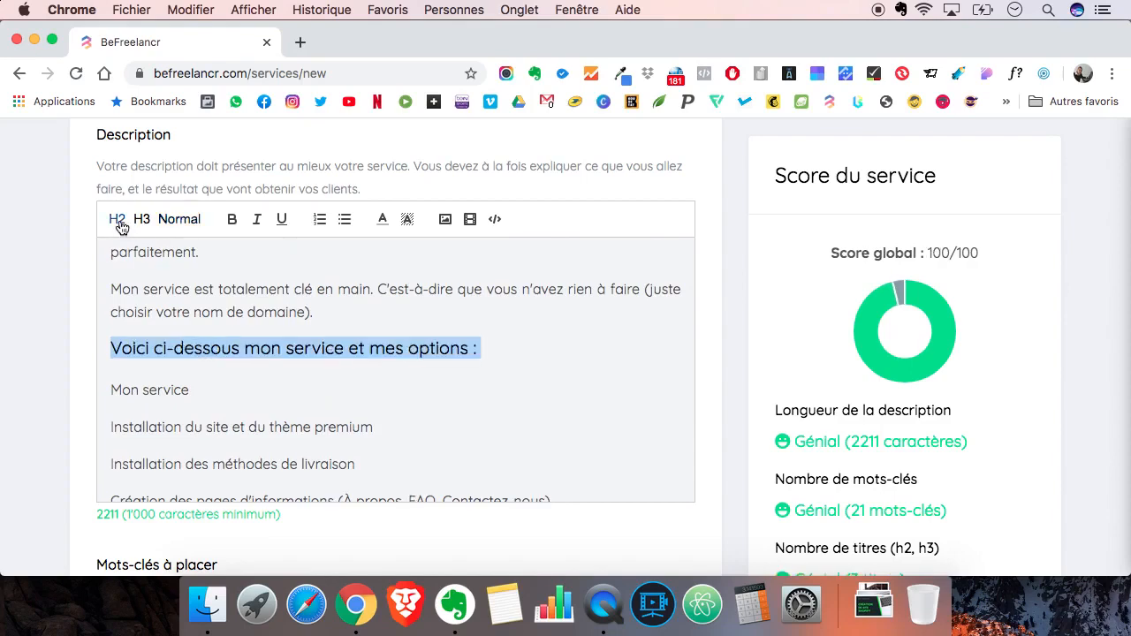
- Format the lines "Mon service" and "Mes options" in the description as H3 subheadings
triple_click(152, 390)
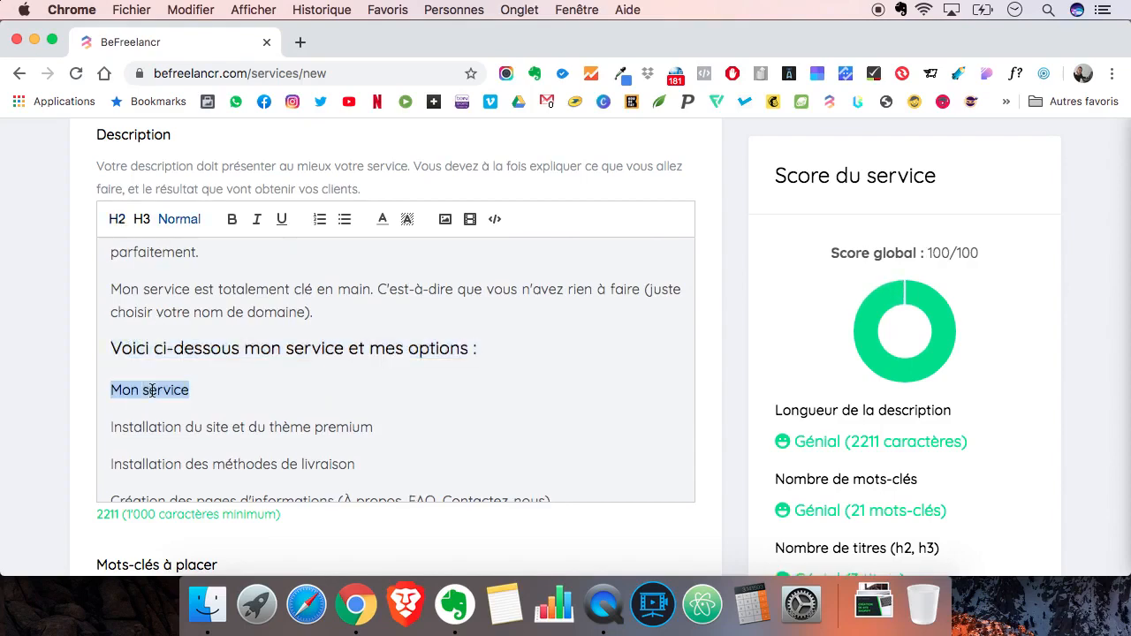
scroll(145, 281, up, 5)
scroll(145, 281, down, 4)
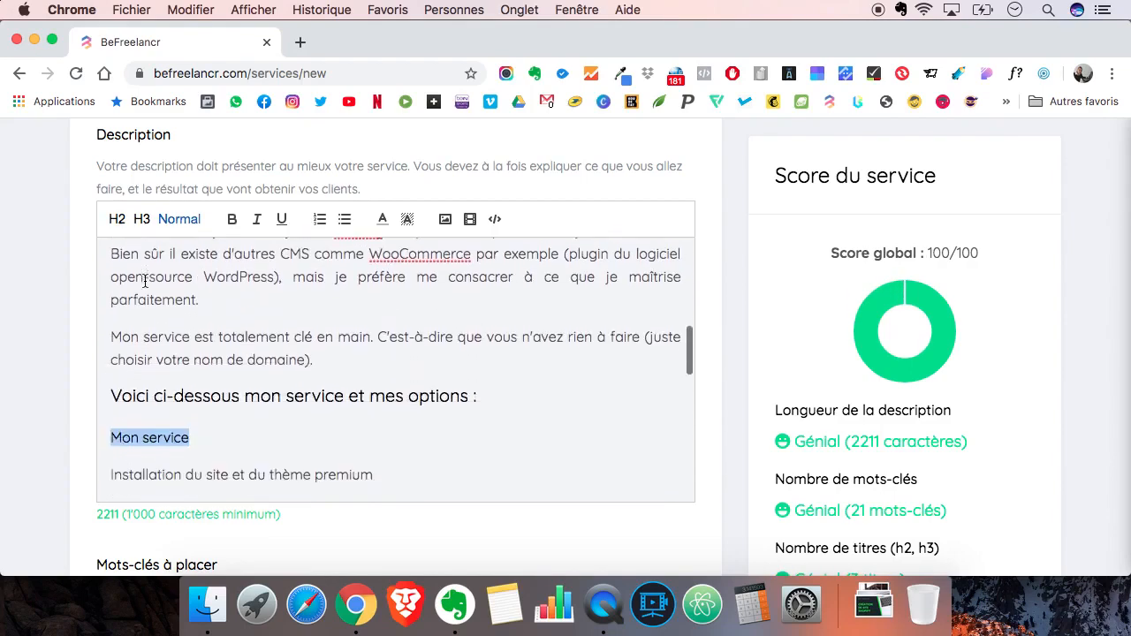
click(142, 221)
click(229, 412)
scroll(230, 414, down, 6)
scroll(229, 414, down, 4)
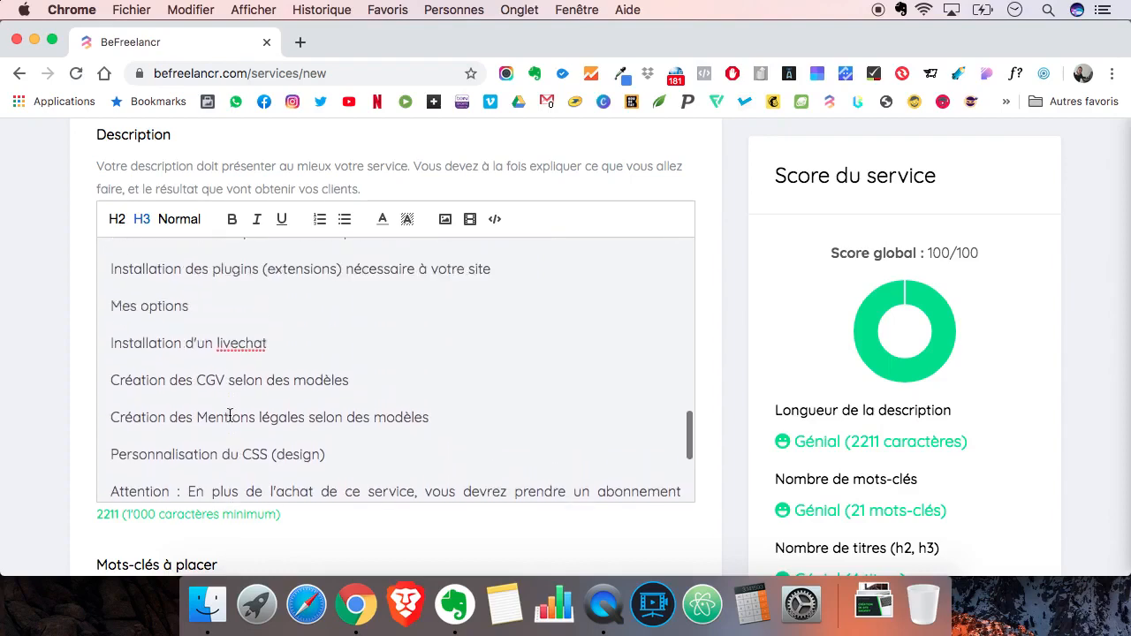
triple_click(153, 307)
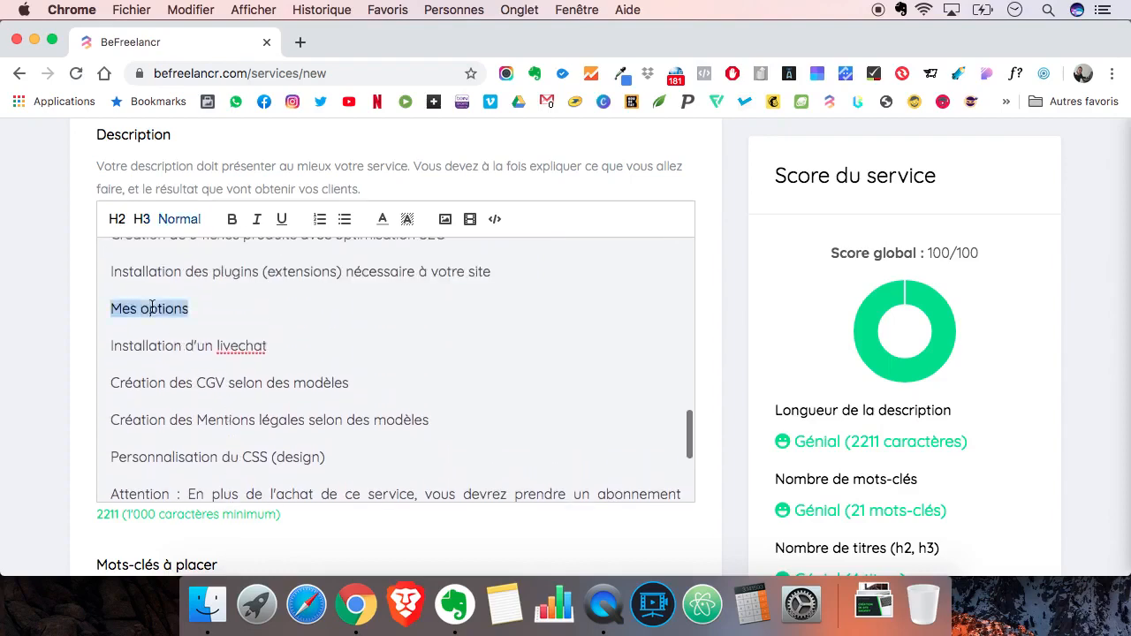
click(140, 220)
click(225, 314)
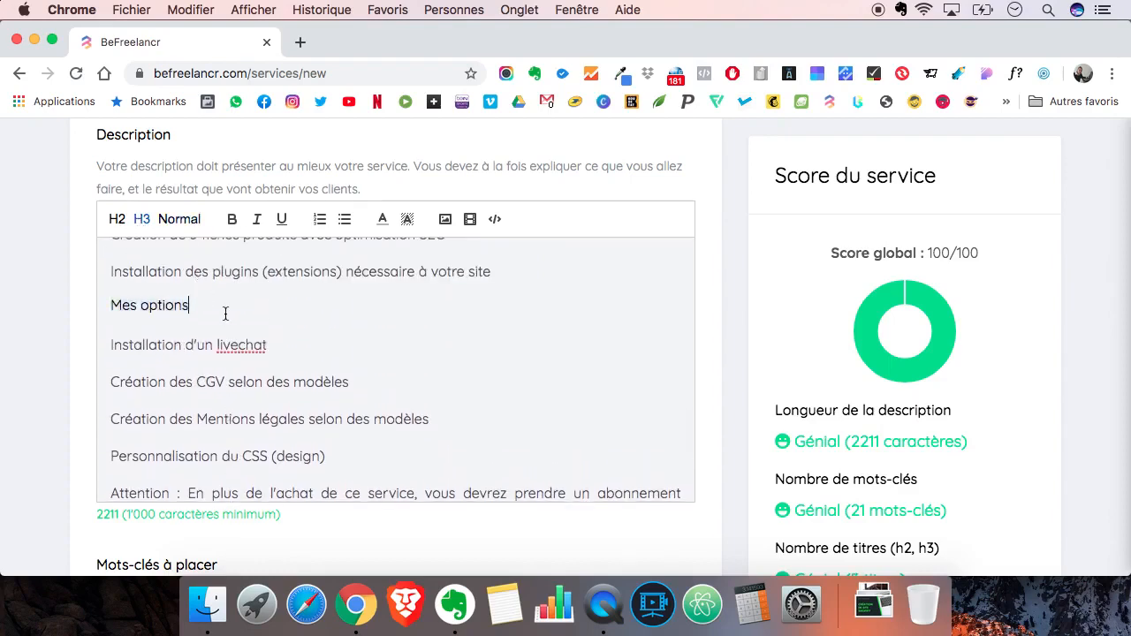
- Make the "Mon service" and "Mes options" subheadings bold
scroll(225, 314, up, 8)
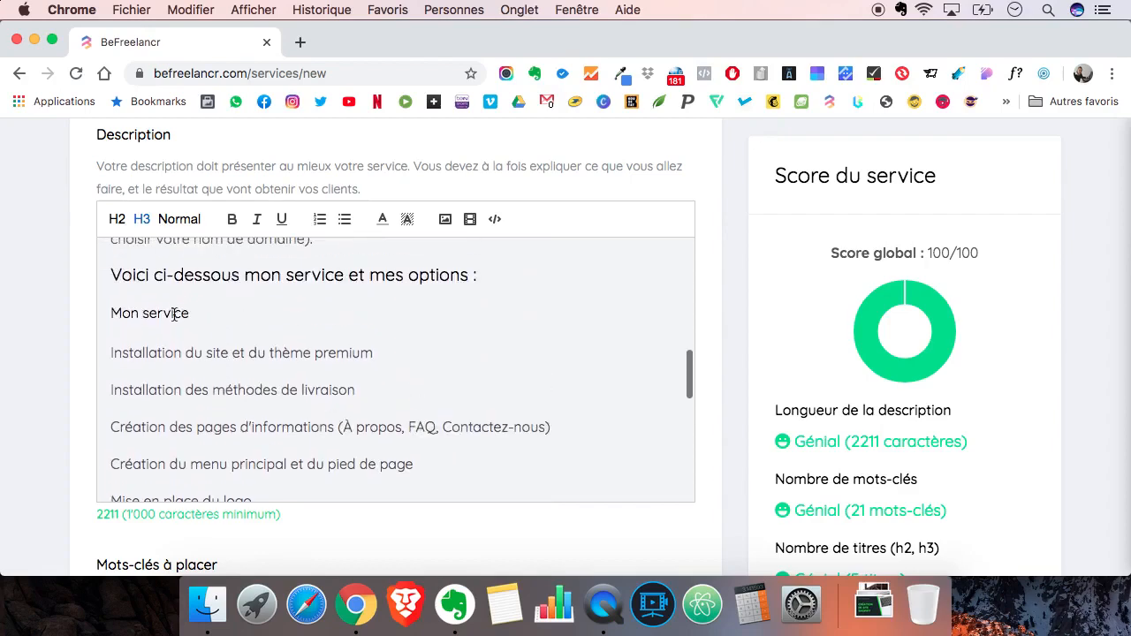
triple_click(174, 313)
key(super+b)
scroll(225, 349, down, 5)
triple_click(175, 403)
key(super+b)
click(207, 405)
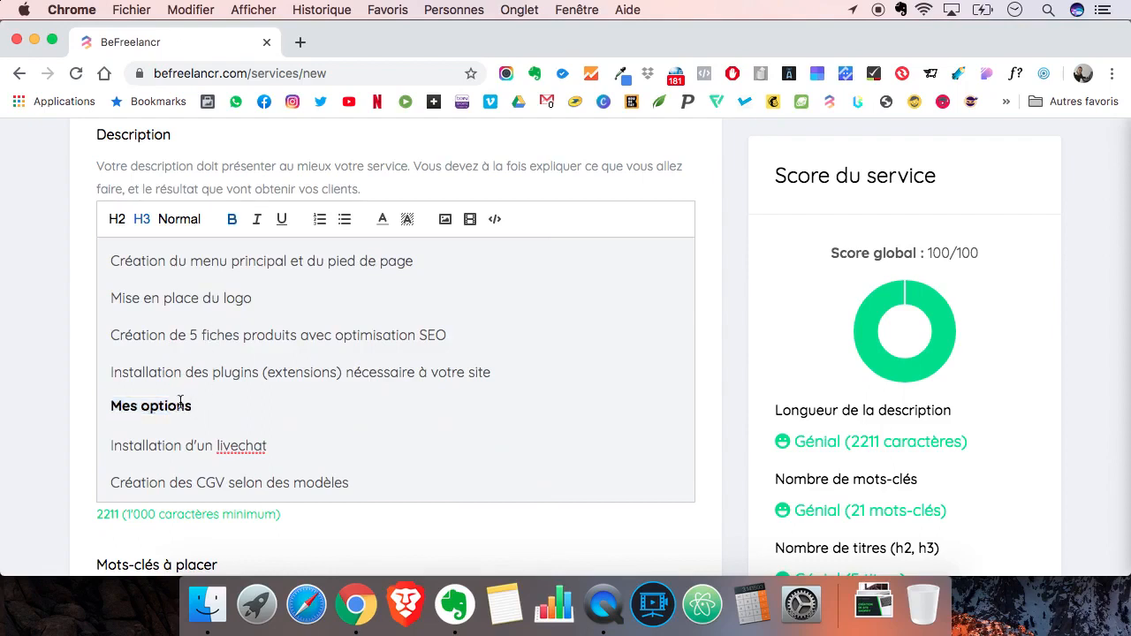
- Try switching bold, italic and underline on the "Mes options" subheading, reverting each one
triple_click(180, 404)
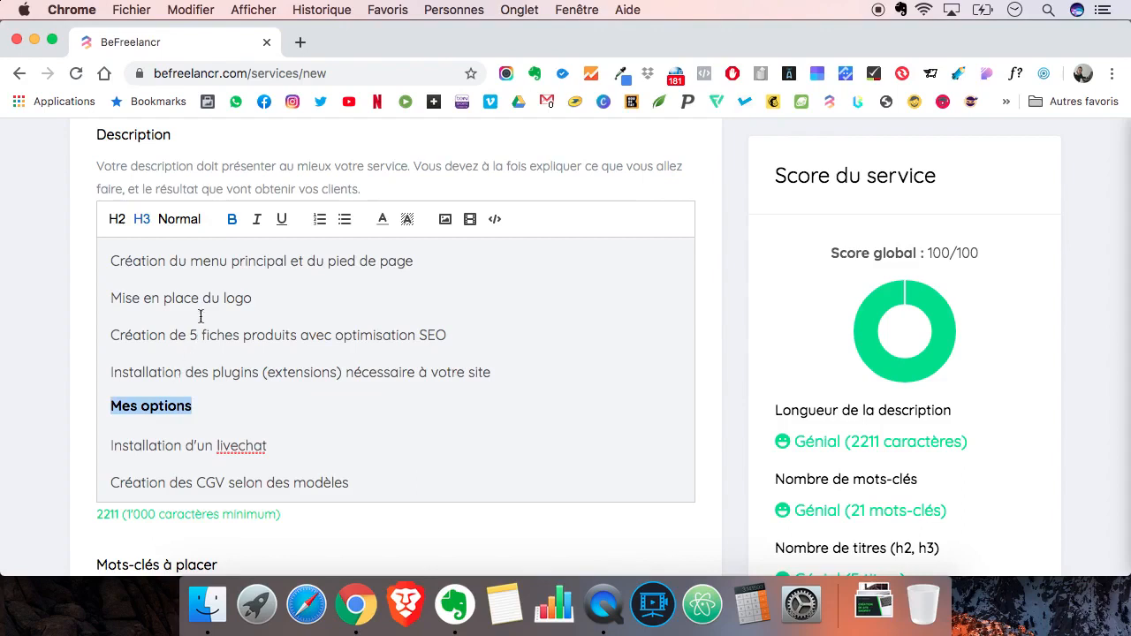
click(233, 223)
click(233, 222)
click(258, 222)
click(258, 223)
click(279, 222)
click(280, 222)
click(218, 408)
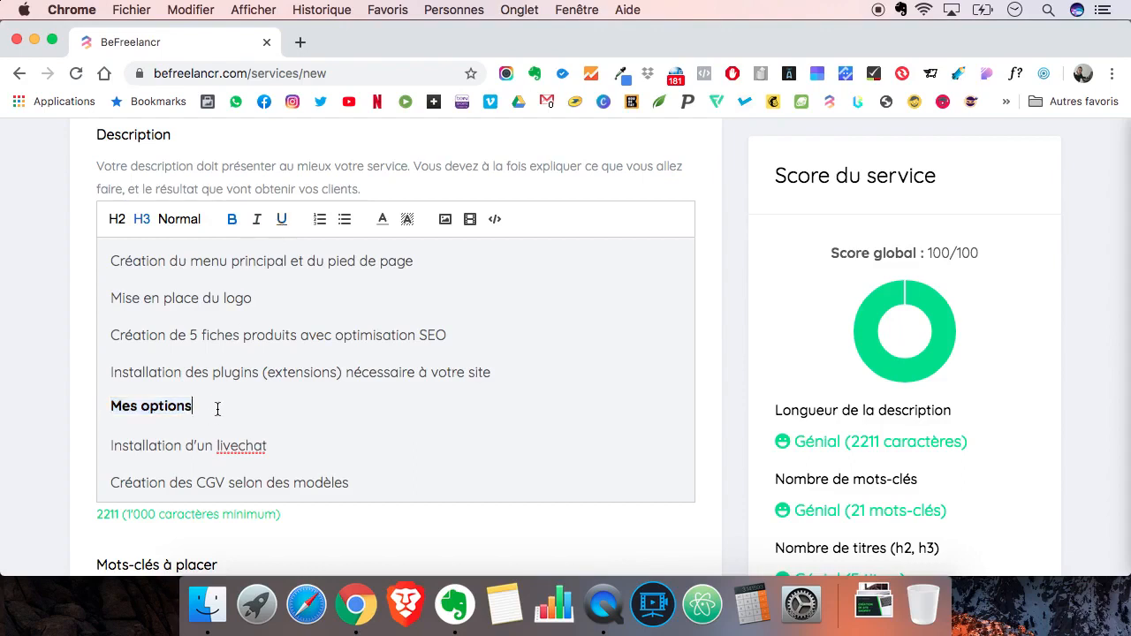
- Review the formatted description from the options list and closing paragraphs back up to its opening paragraph
scroll(218, 409, down, 1)
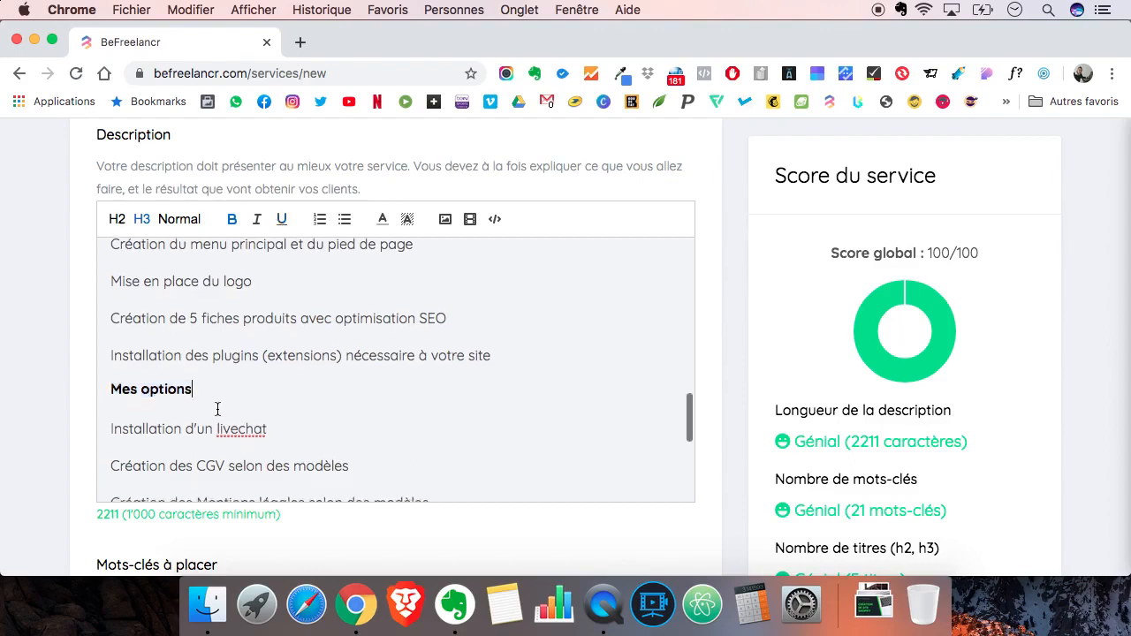
scroll(217, 409, down, 4)
scroll(217, 409, down, 4)
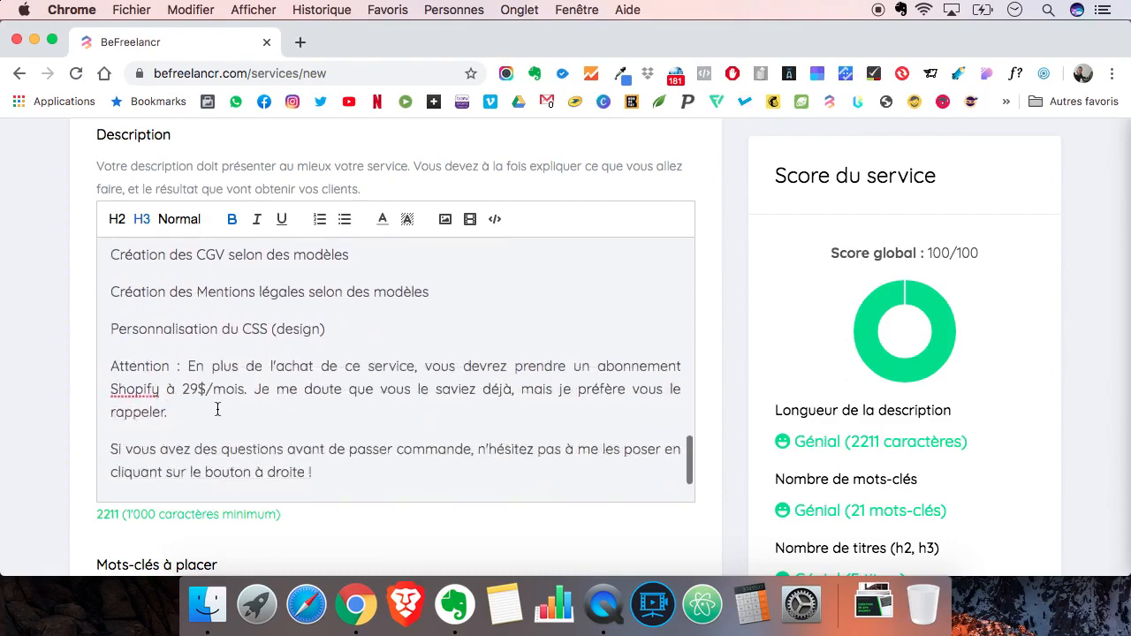
scroll(217, 408, up, 8)
scroll(218, 408, up, 10)
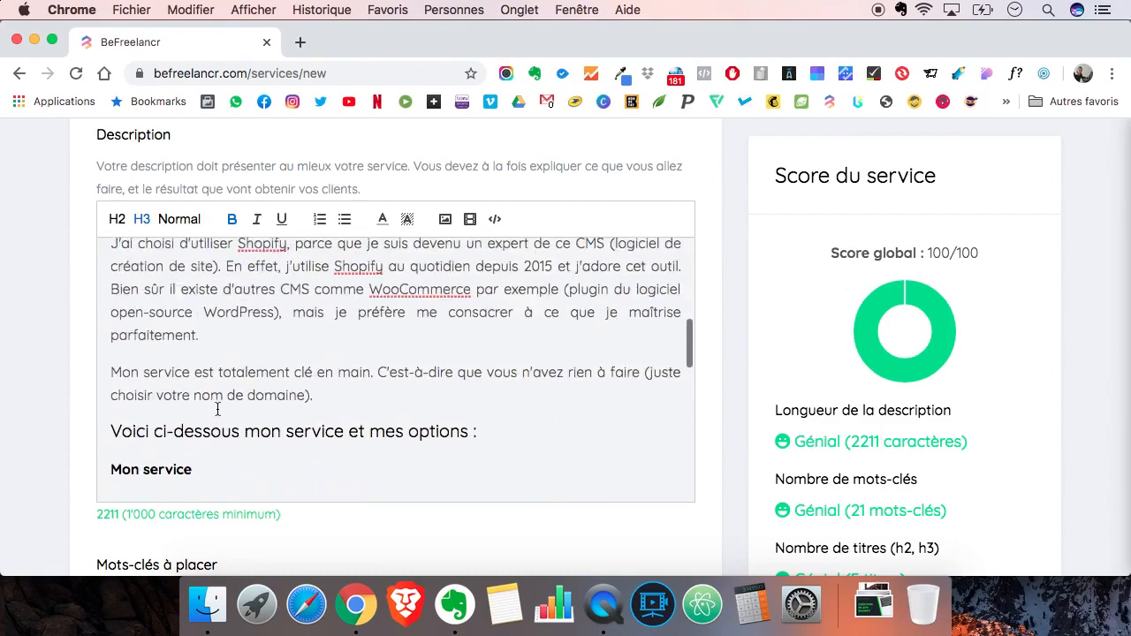
scroll(218, 408, up, 6)
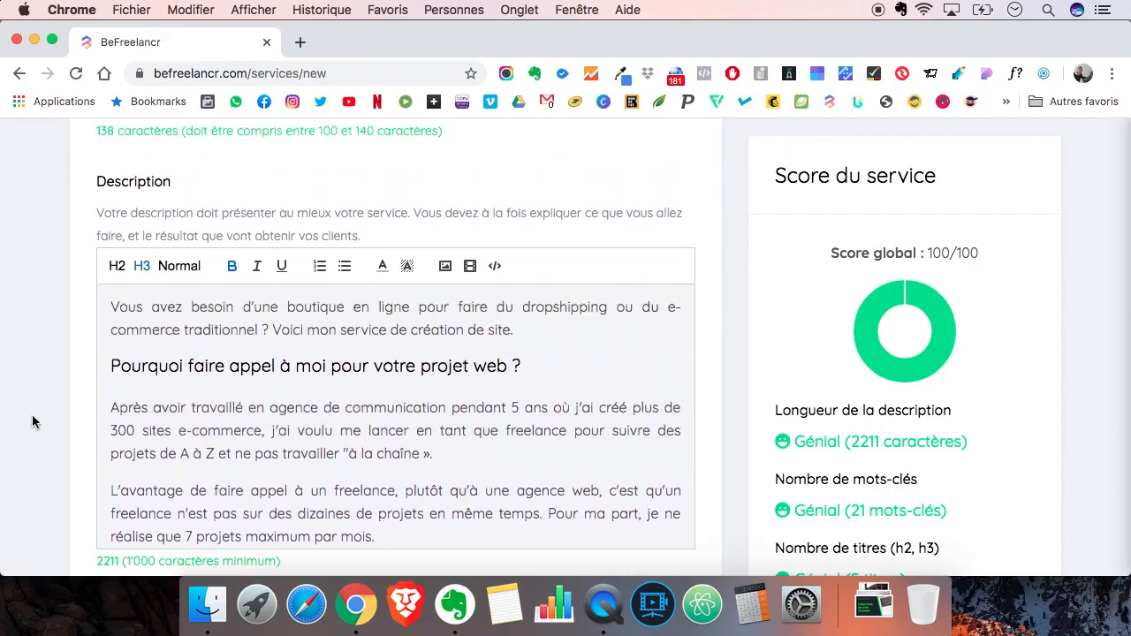
- Replace the closing " »" after "à la chaîne" in the description with a straight quotation mark, keeping the full stop
scroll(32, 415, down, 1)
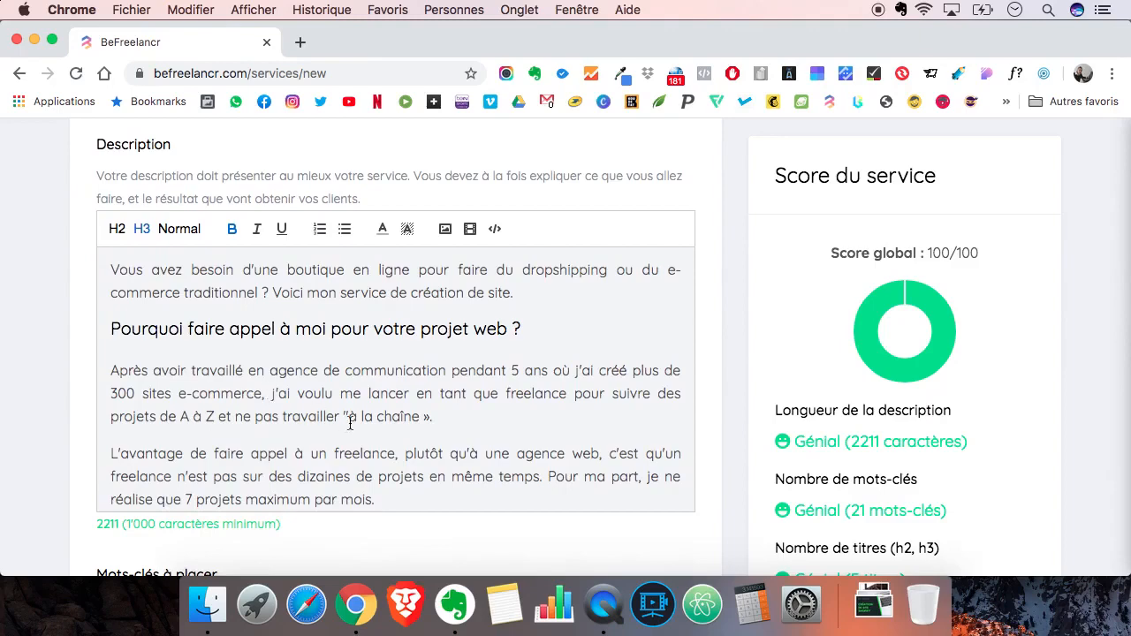
click(435, 418)
key(BackSpace)
key(BackSpace)
text(")
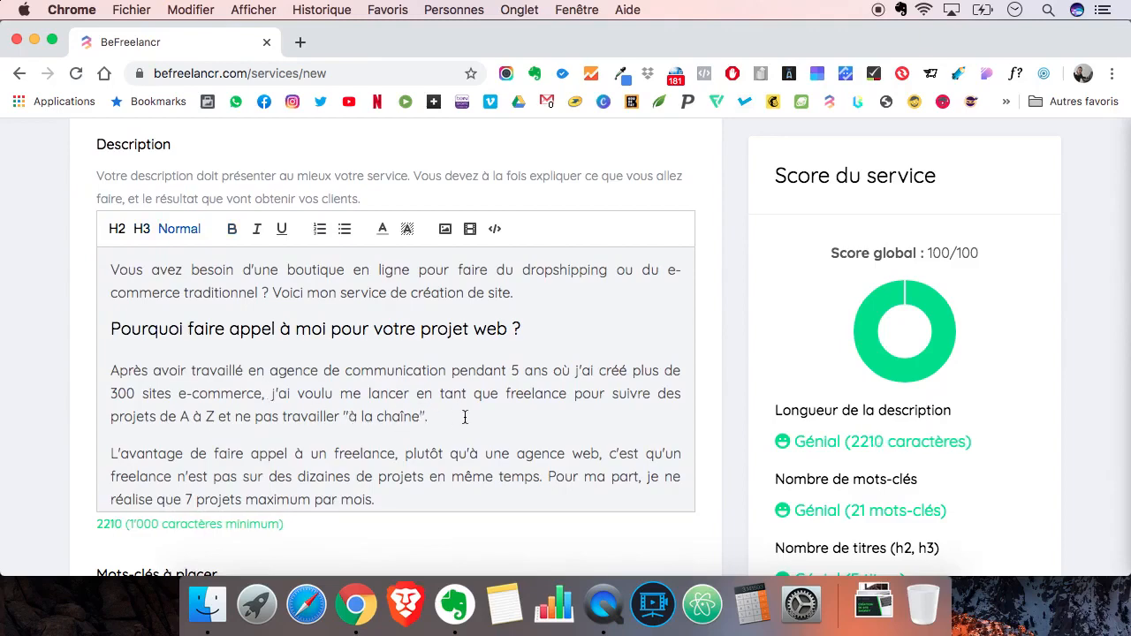
scroll(265, 415, down, 2)
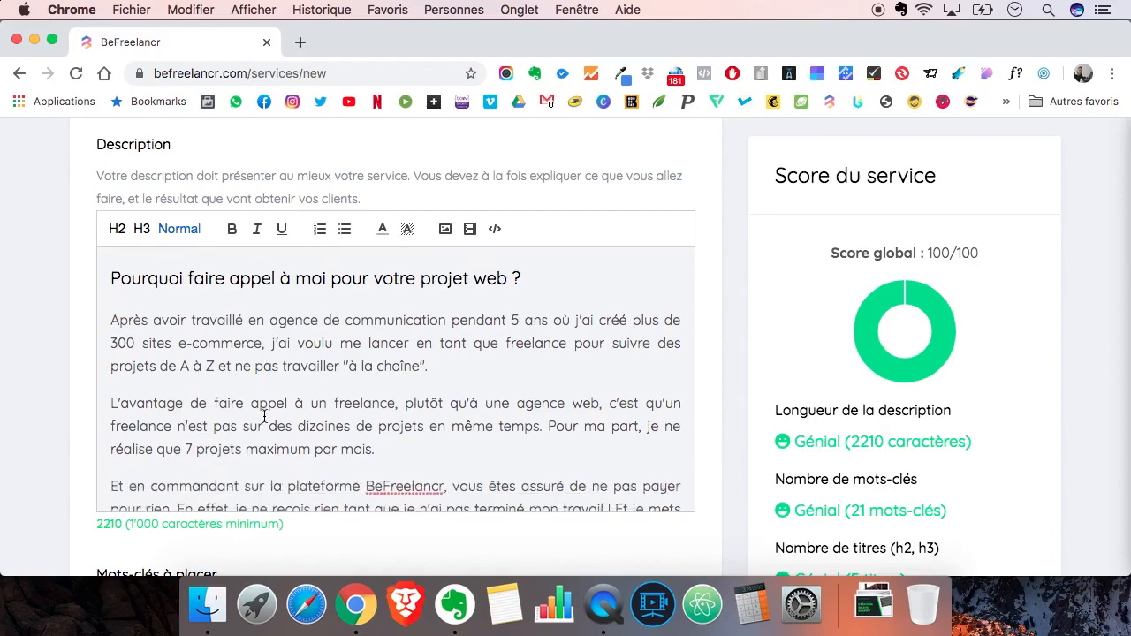
- Italicise the description's opening paragraph, from "Vous avez besoin d'une boutique en ligne" to "création de site."
scroll(265, 416, up, 2)
triple_click(286, 287)
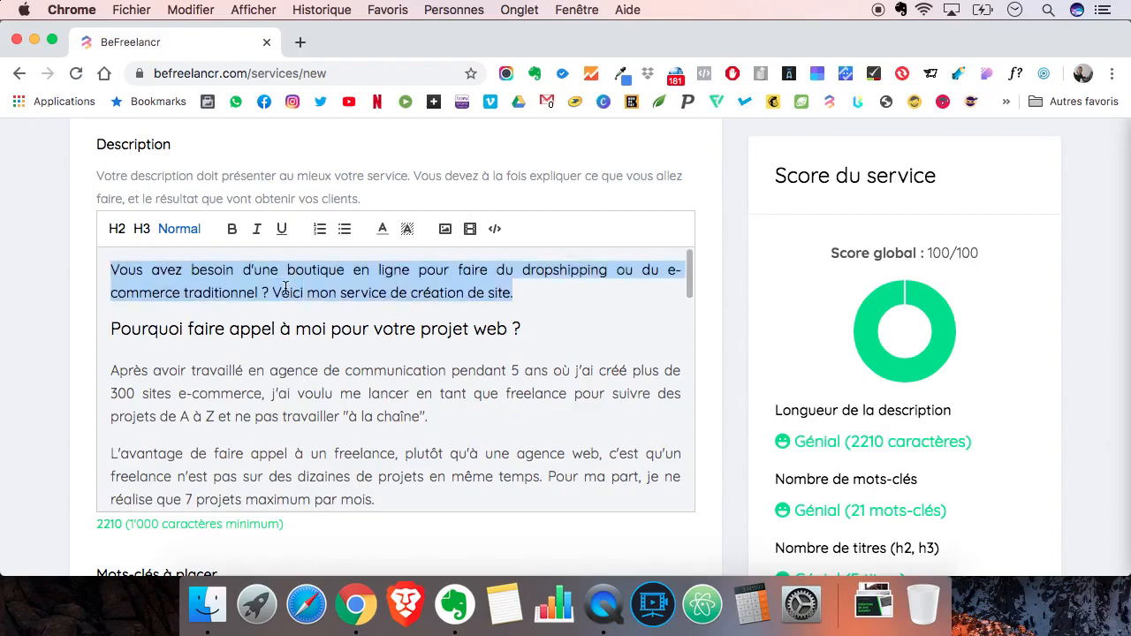
click(258, 232)
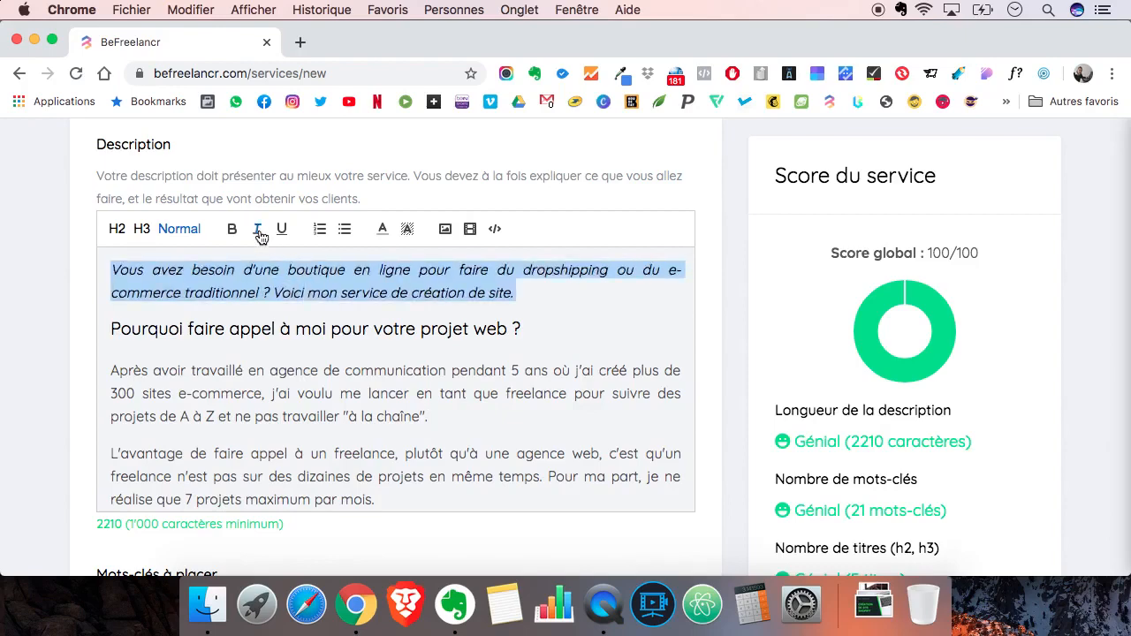
click(273, 382)
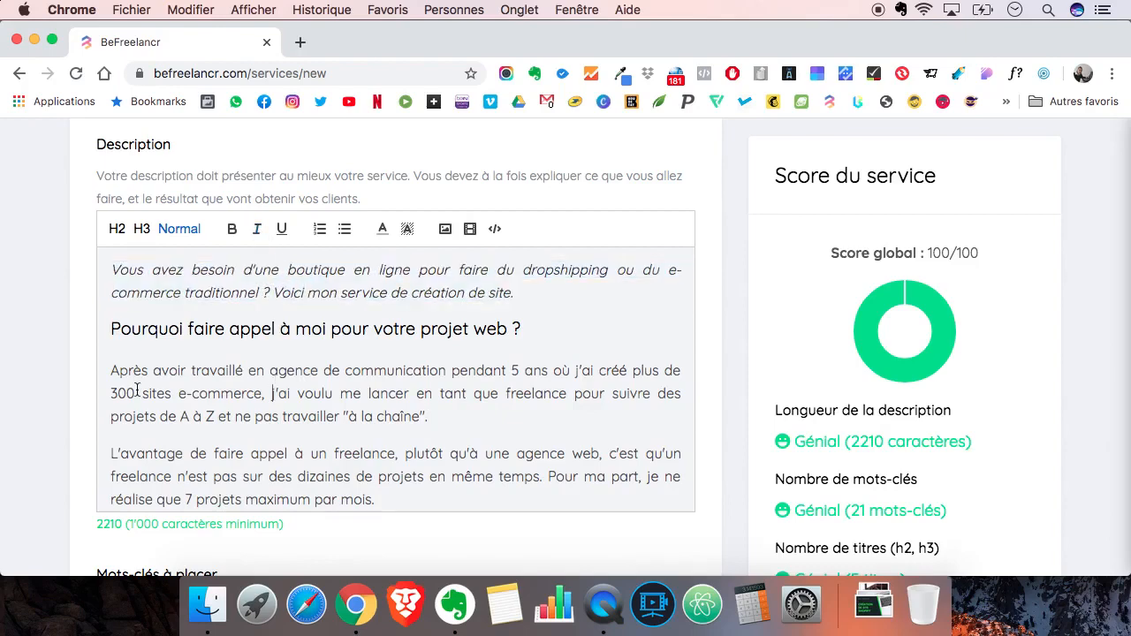
- Turn the seven lines under "Mon service", from the premium theme installation to the plugins installation, into a bulleted list
scroll(137, 390, down, 10)
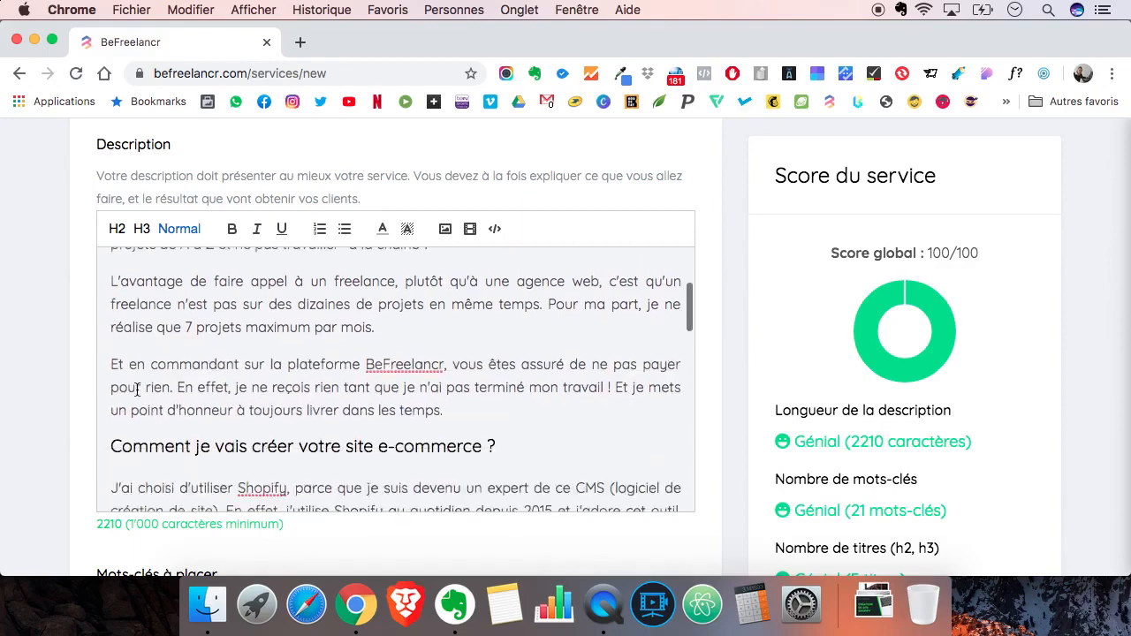
scroll(137, 390, down, 3)
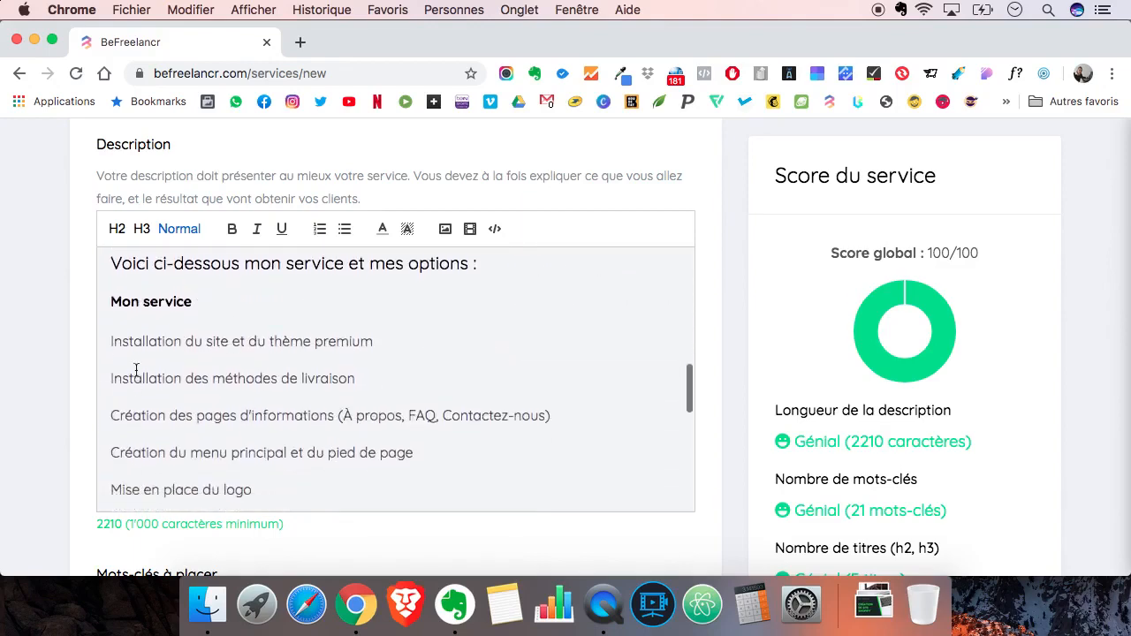
drag(108, 342, 491, 360)
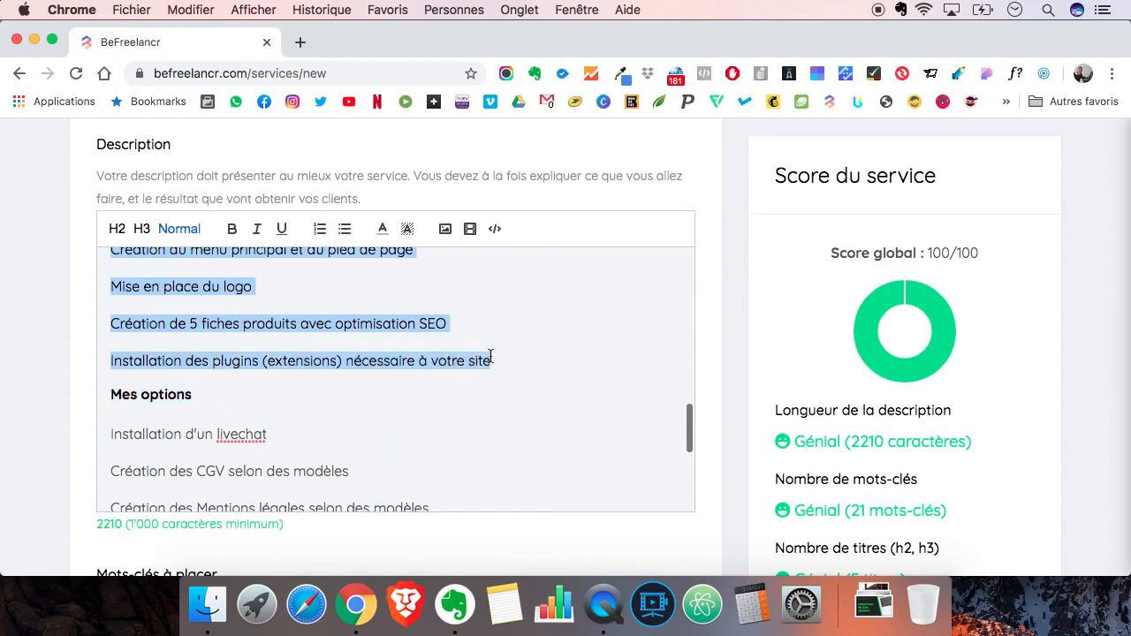
click(346, 230)
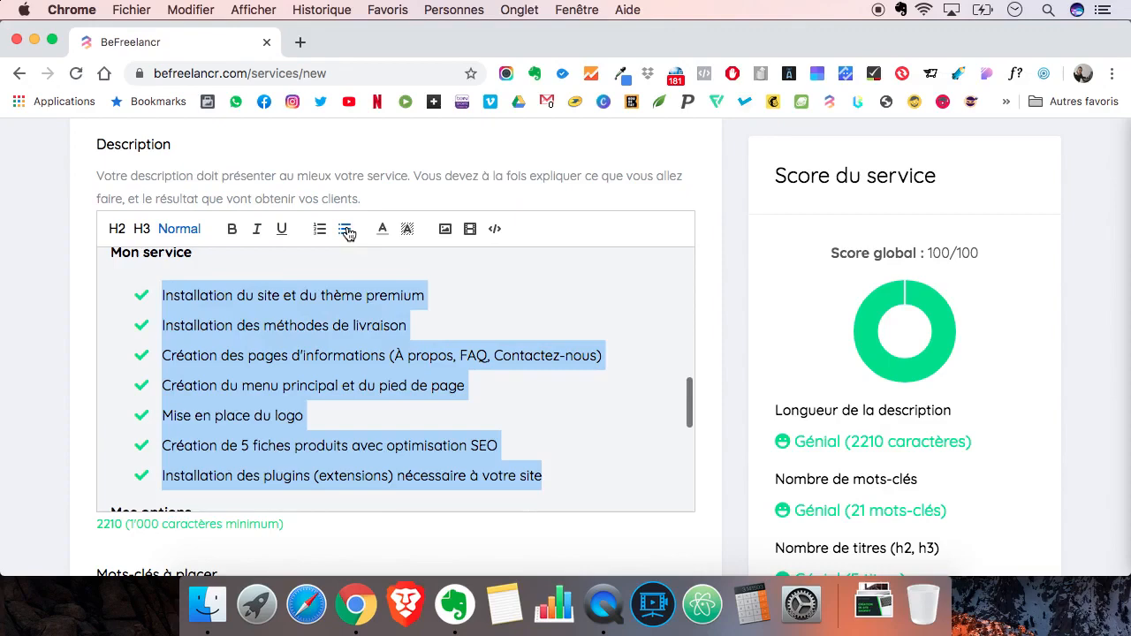
click(325, 313)
- Turn the four lines under "Mes options", from "Installation d'un livechat" to "Personnalisation du CSS (design)", into a bulleted list
scroll(325, 313, down, 2)
scroll(325, 313, down, 5)
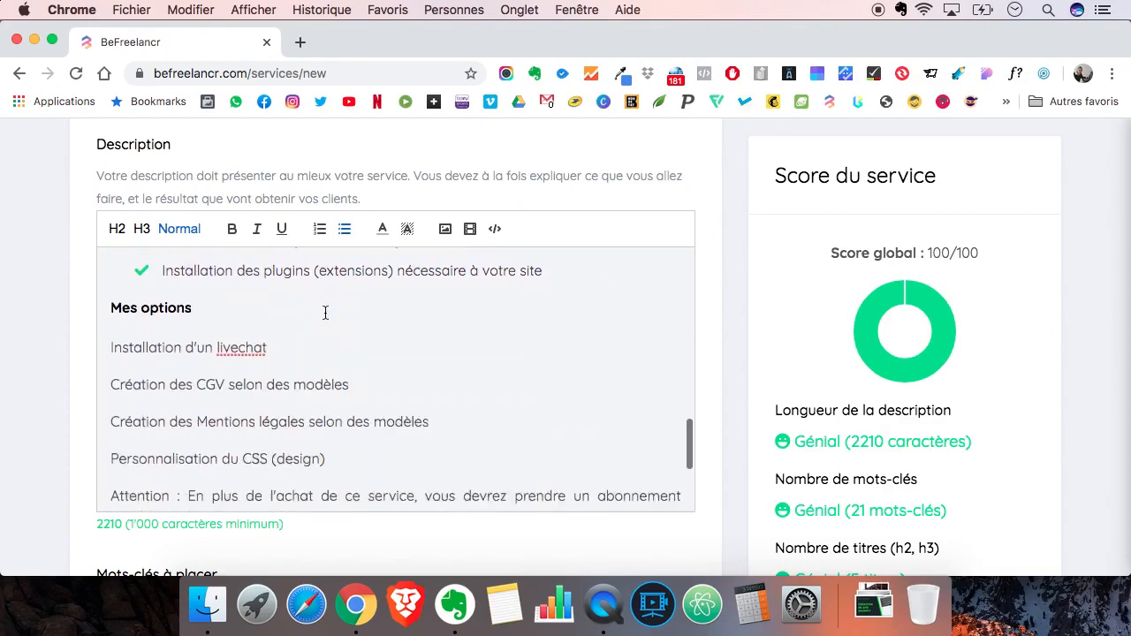
drag(108, 298, 329, 412)
click(346, 231)
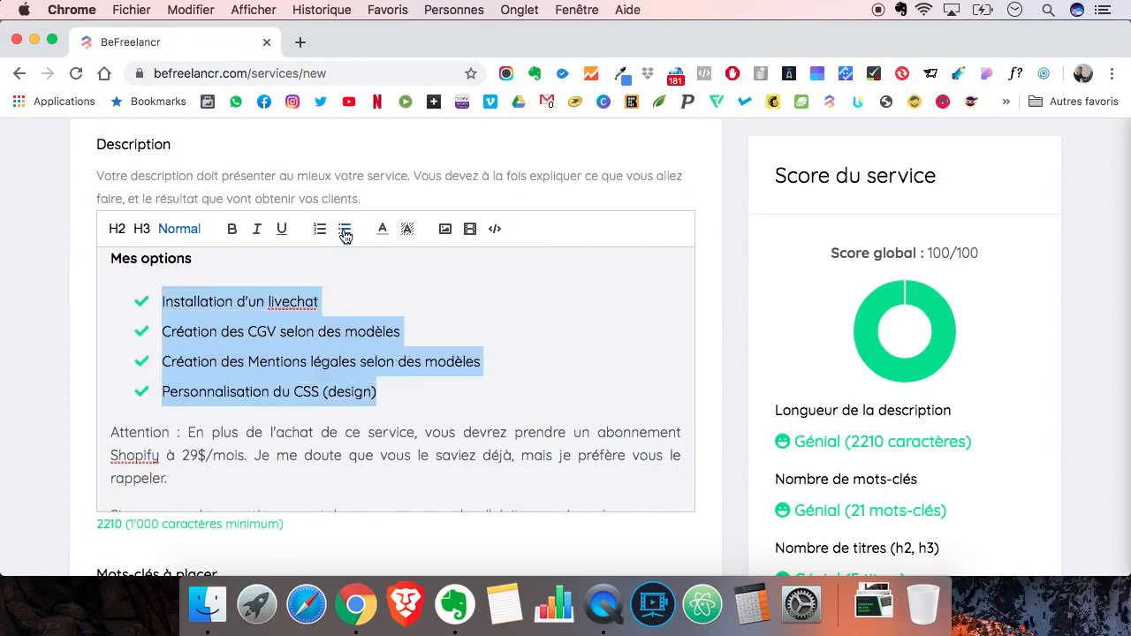
click(412, 387)
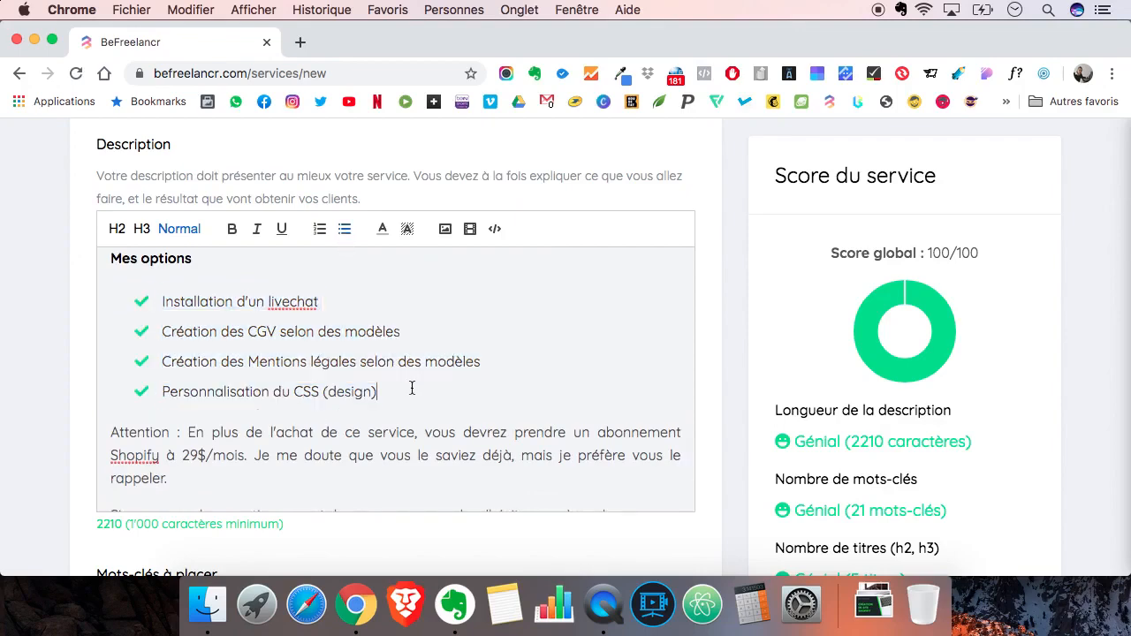
- Insert a warning sign emoji followed by a space before "Attention :" in the Shopify subscription paragraph
scroll(412, 387, down, 1)
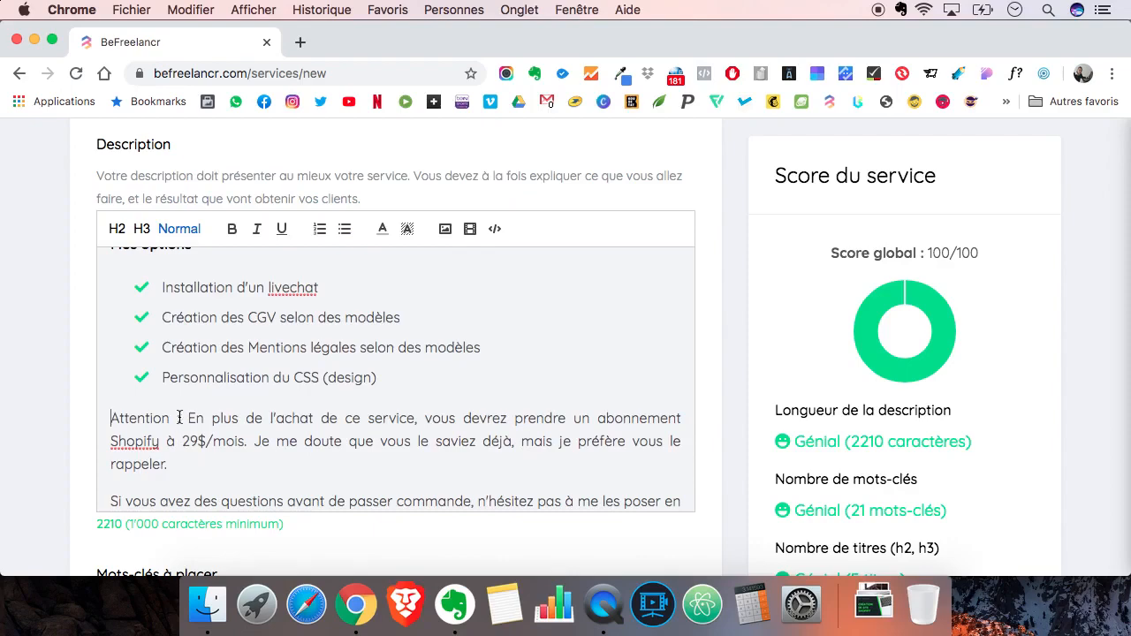
click(128, 421)
key(ctrl+super+space)
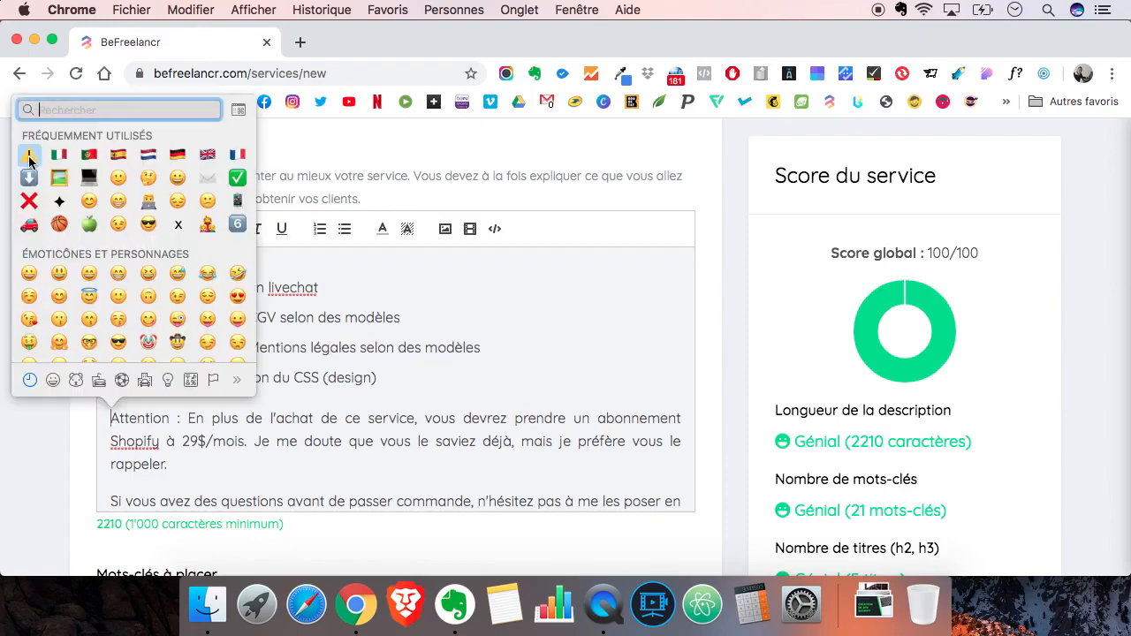
key(Escape)
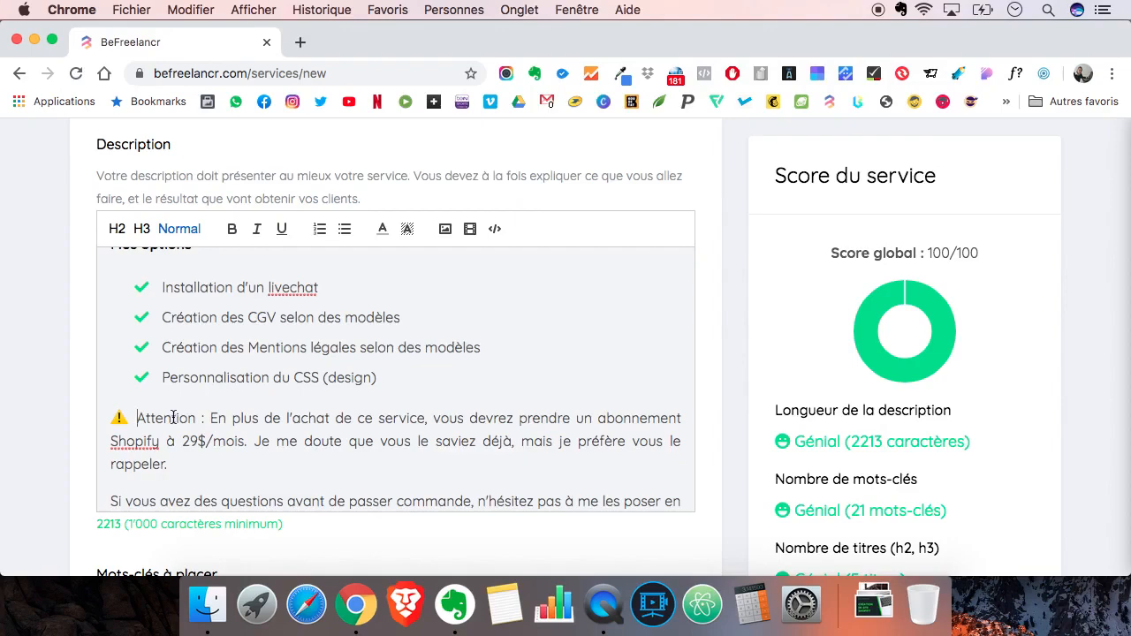
- Make "Attention :" bold at the start of the Shopify subscription paragraph
drag(204, 418, 139, 418)
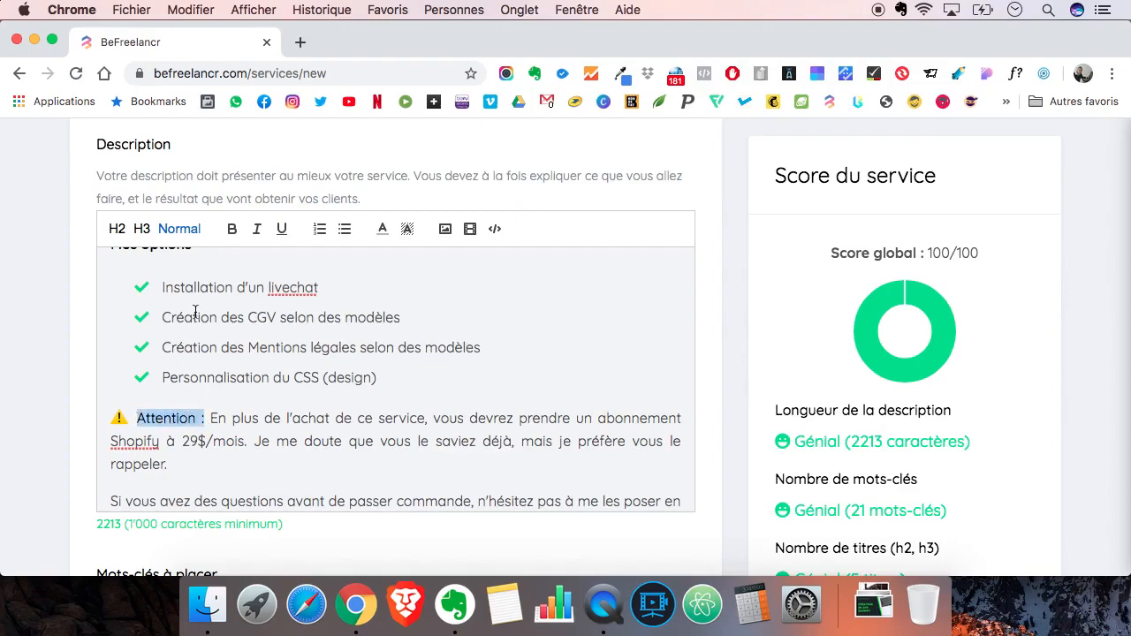
click(233, 231)
click(238, 458)
- Make "BeFreelancr" bold and blue in the paragraph about ordering on the platform
scroll(238, 458, down, 2)
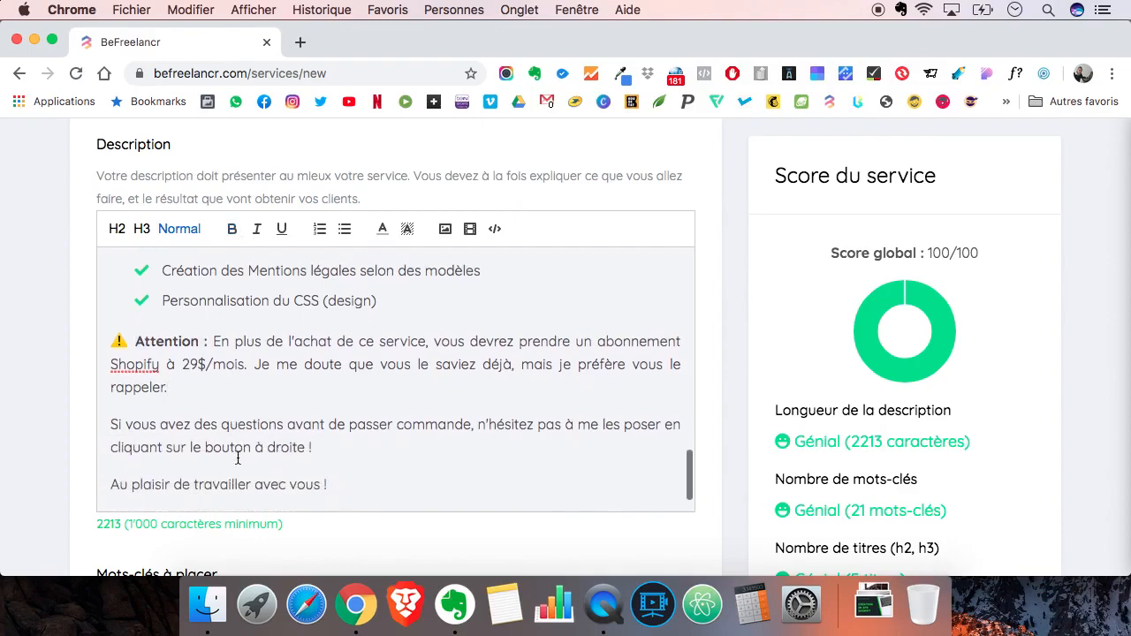
scroll(237, 457, down, 1)
scroll(238, 457, up, 10)
scroll(238, 458, up, 5)
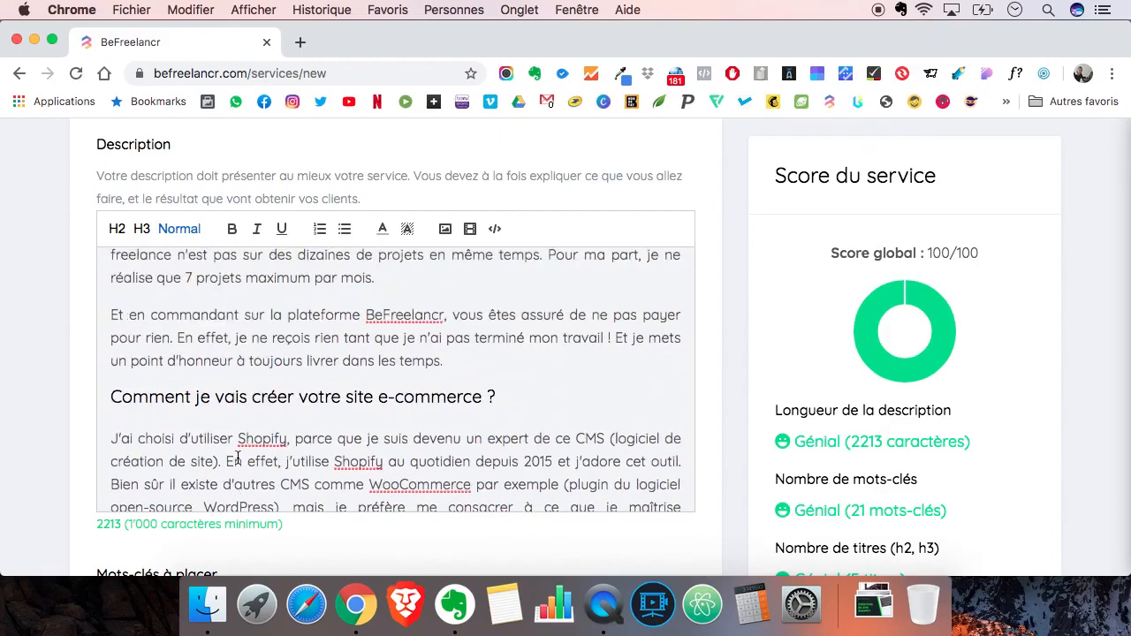
double_click(390, 314)
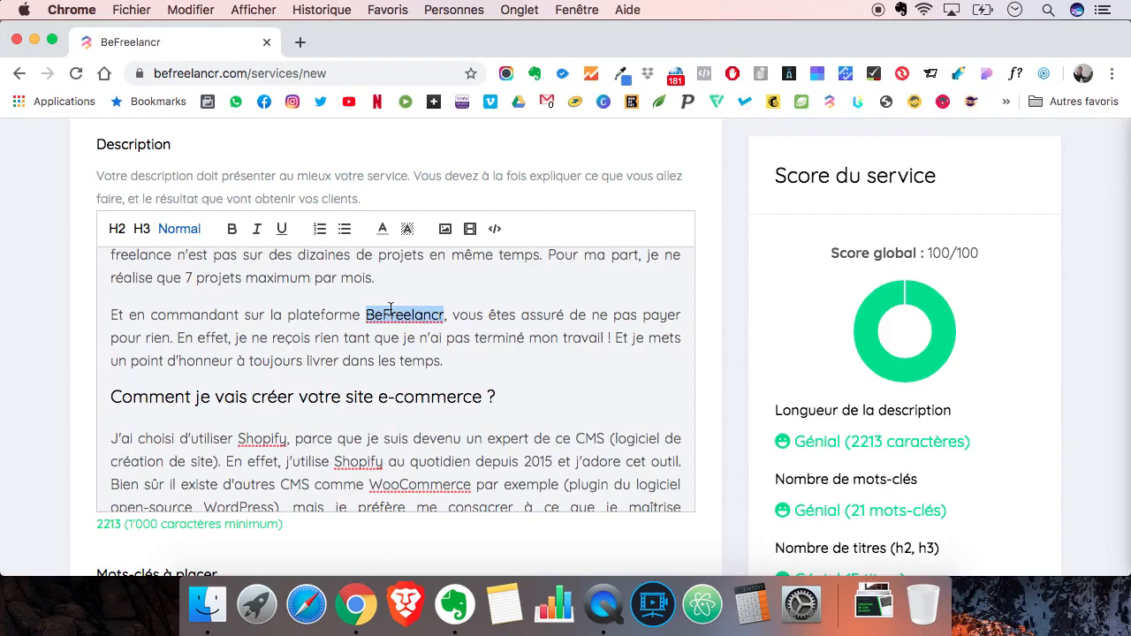
key(super+b)
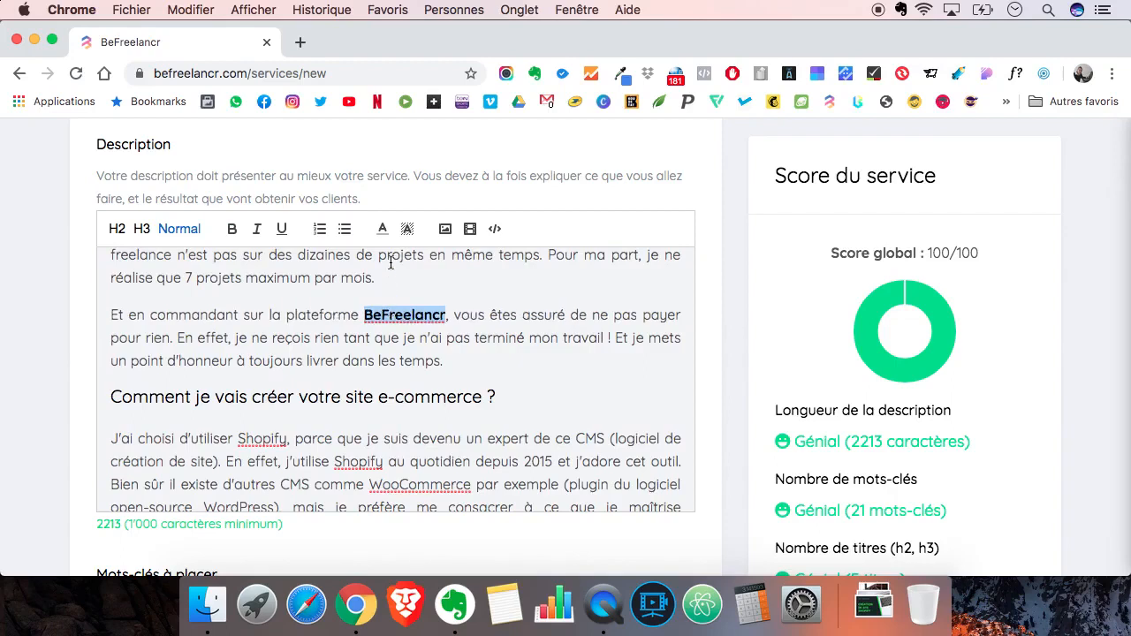
click(383, 228)
click(405, 252)
click(391, 337)
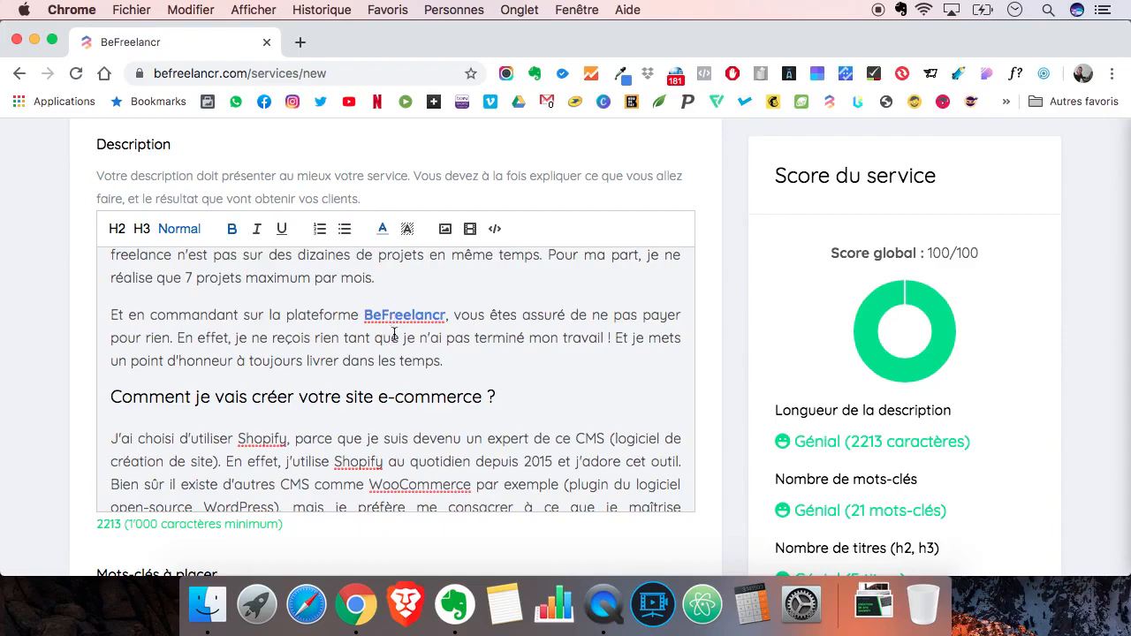
- Make the first "Shopify" under "Comment je vais créer votre site e-commerce ?" bold and green
scroll(394, 337, down, 2)
double_click(274, 372)
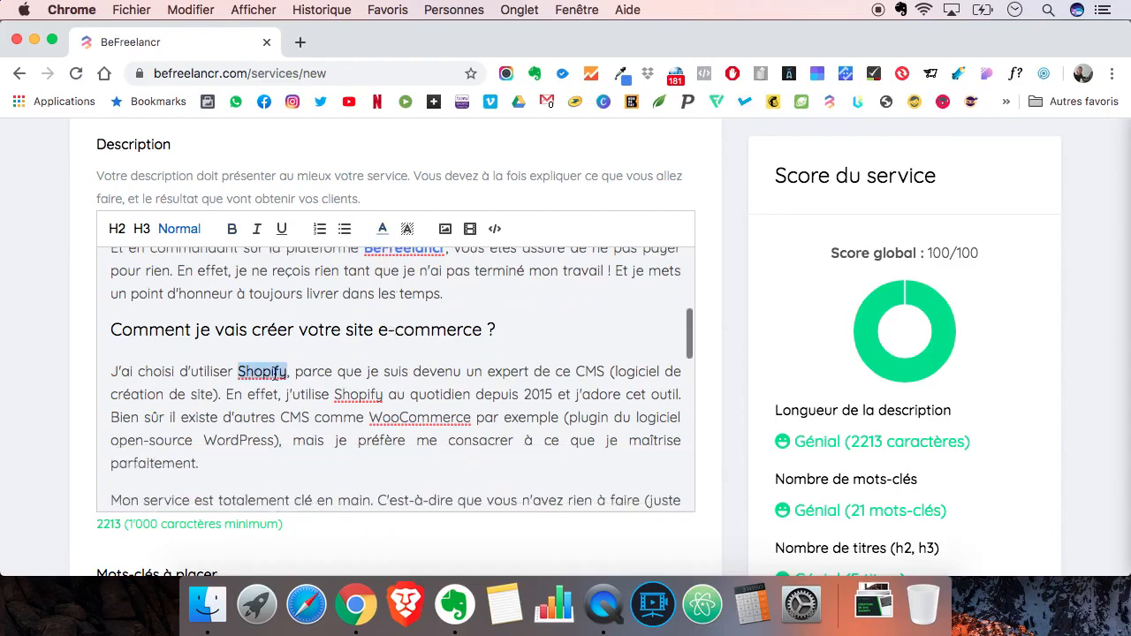
click(232, 231)
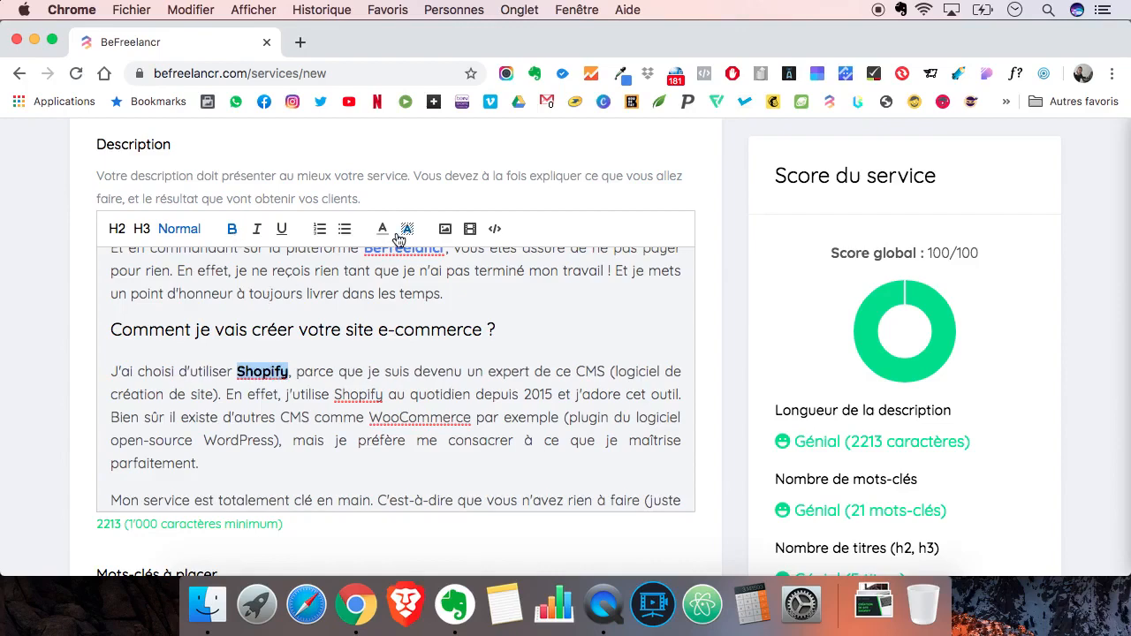
click(382, 229)
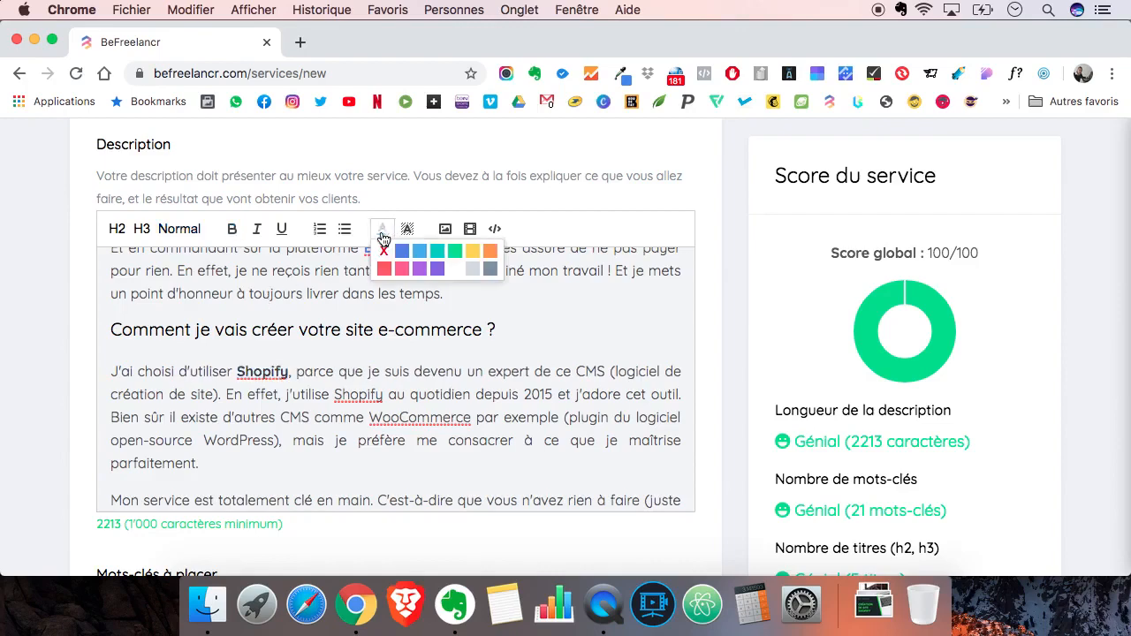
click(454, 251)
click(370, 394)
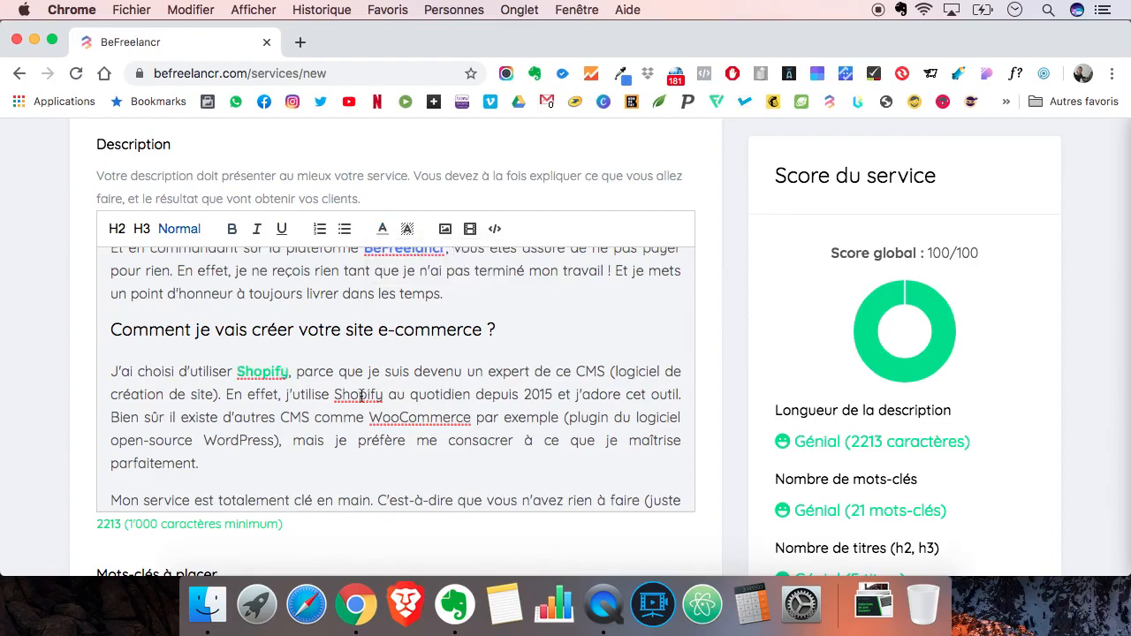
- Make the second "Shopify", in the sentence "En effet, j'utilise Shopify au quotidien", bold and green as well
double_click(363, 394)
click(234, 233)
click(383, 229)
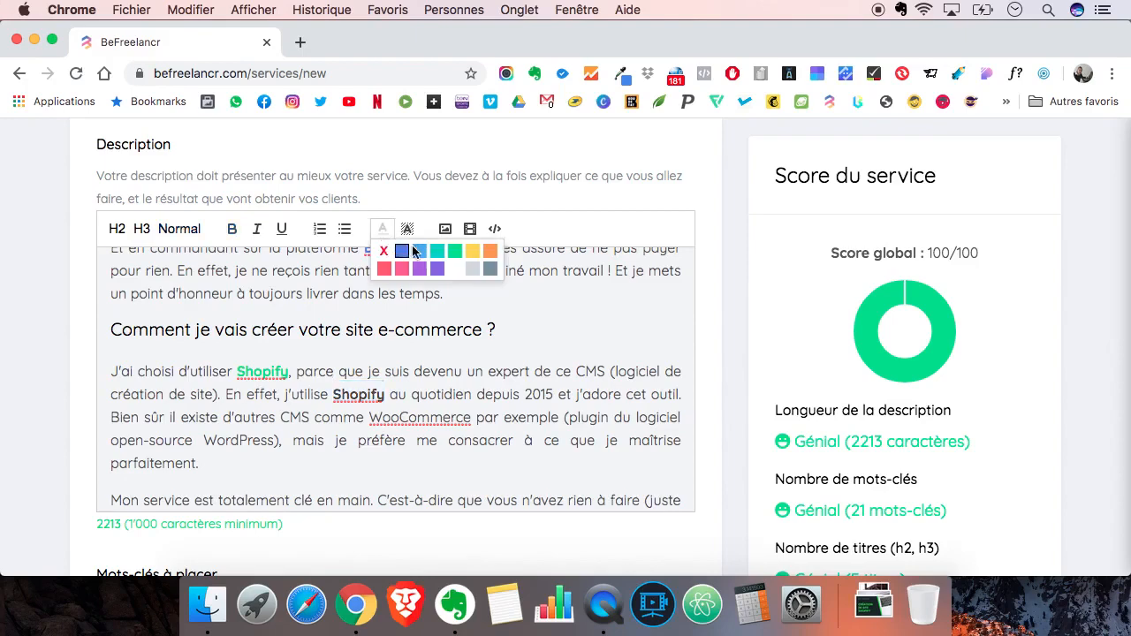
click(456, 255)
- Try a purple background highlight on "WooCommerce" and clear it again
double_click(421, 416)
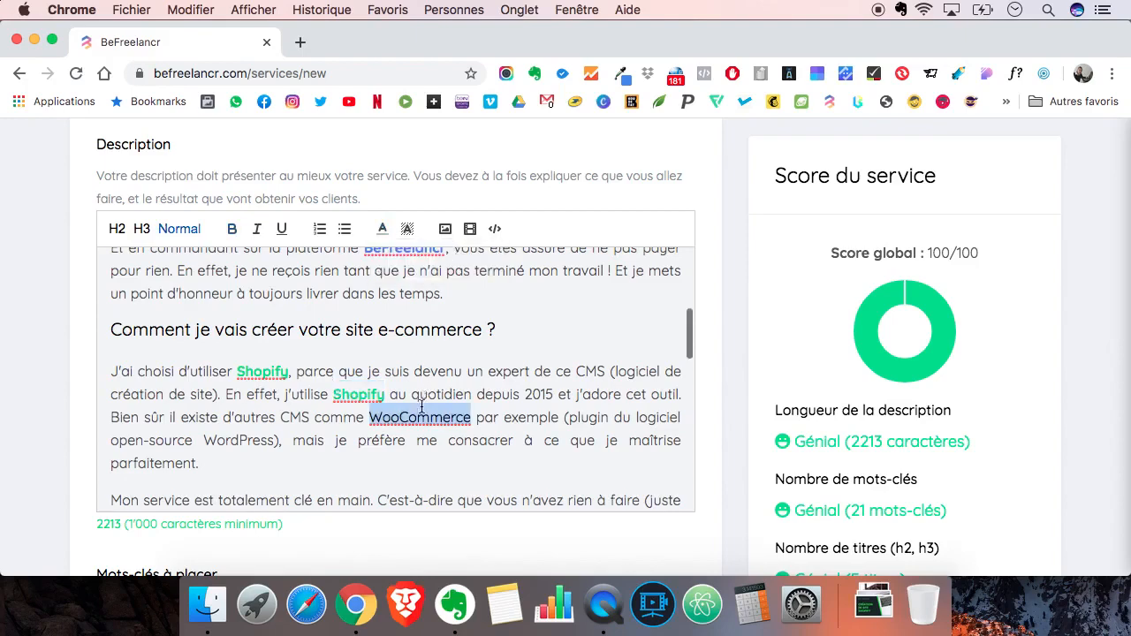
click(405, 230)
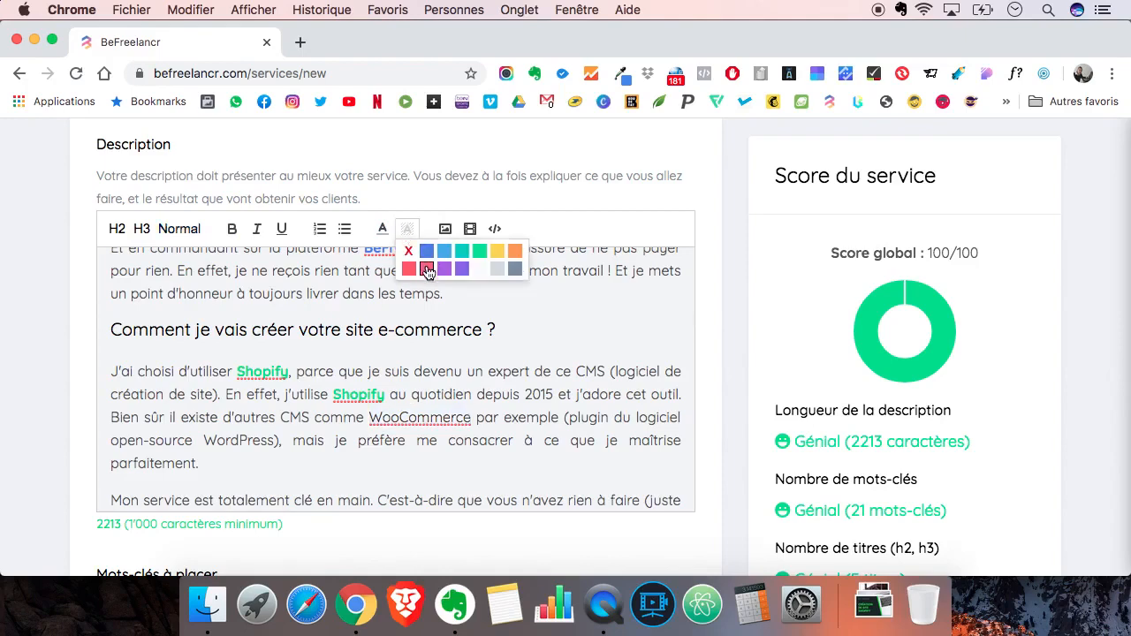
click(444, 269)
click(448, 380)
double_click(442, 416)
click(408, 230)
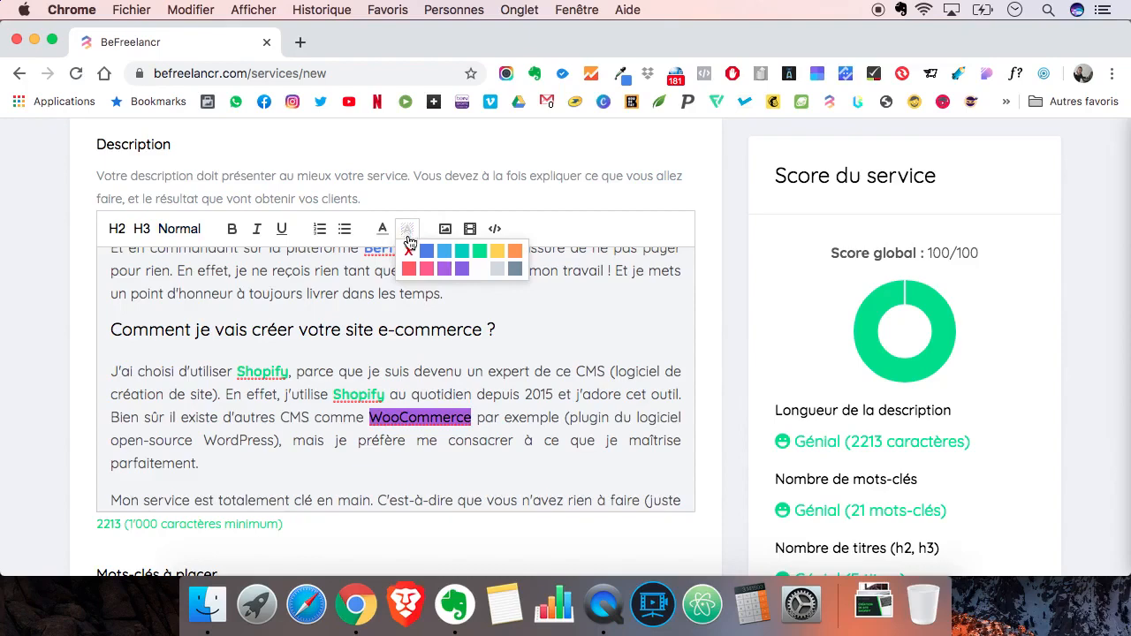
click(408, 250)
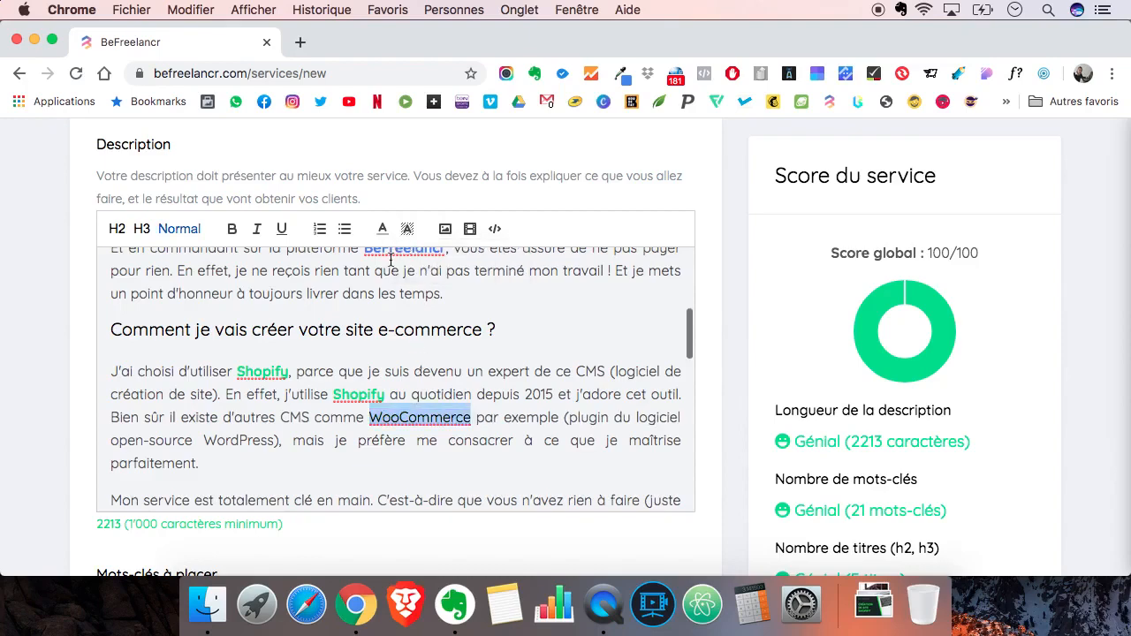
- Make "WooCommerce" bold and set its text colour to purple
click(231, 229)
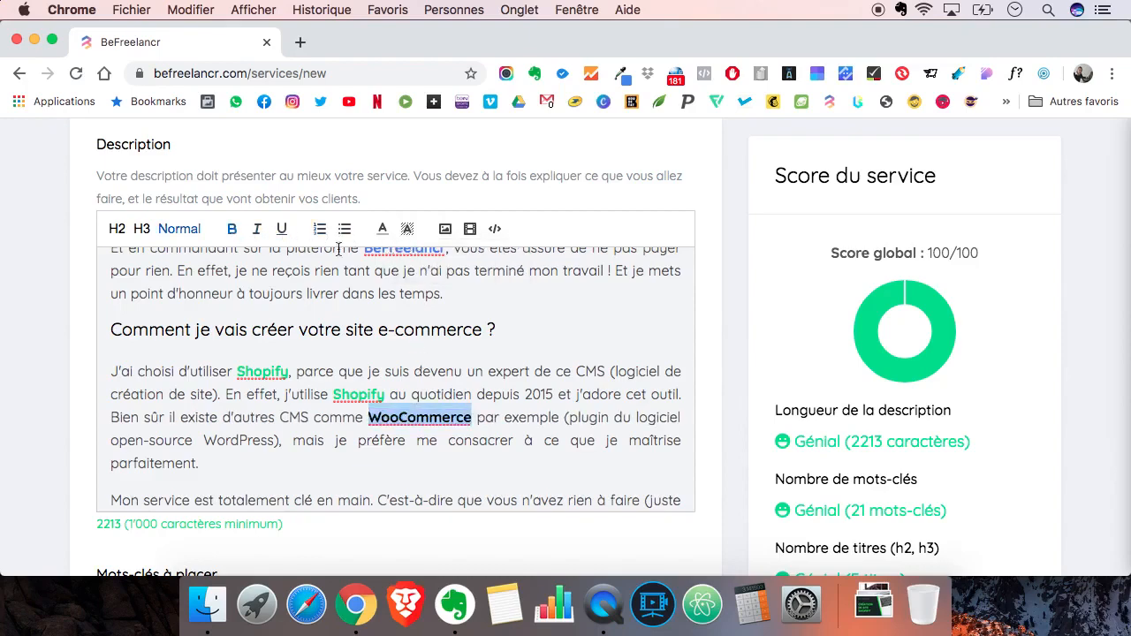
click(383, 232)
click(435, 269)
click(472, 395)
- Make "WordPress" bold and light blue in the sentence about other CMS options
scroll(473, 399, down, 1)
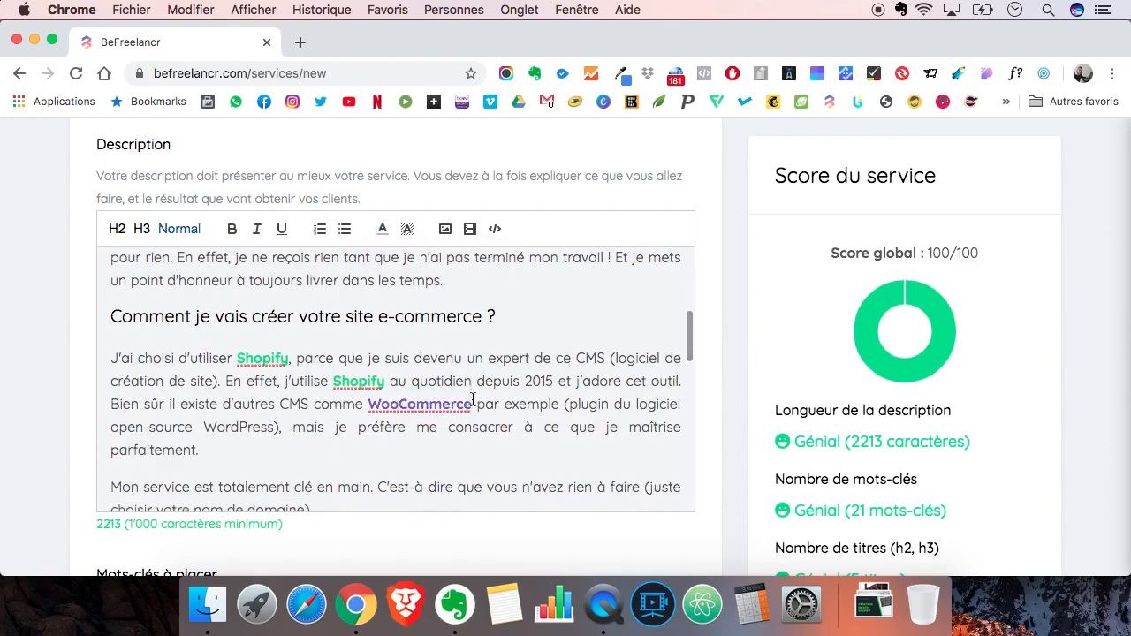
scroll(473, 400, down, 2)
scroll(473, 400, down, 2)
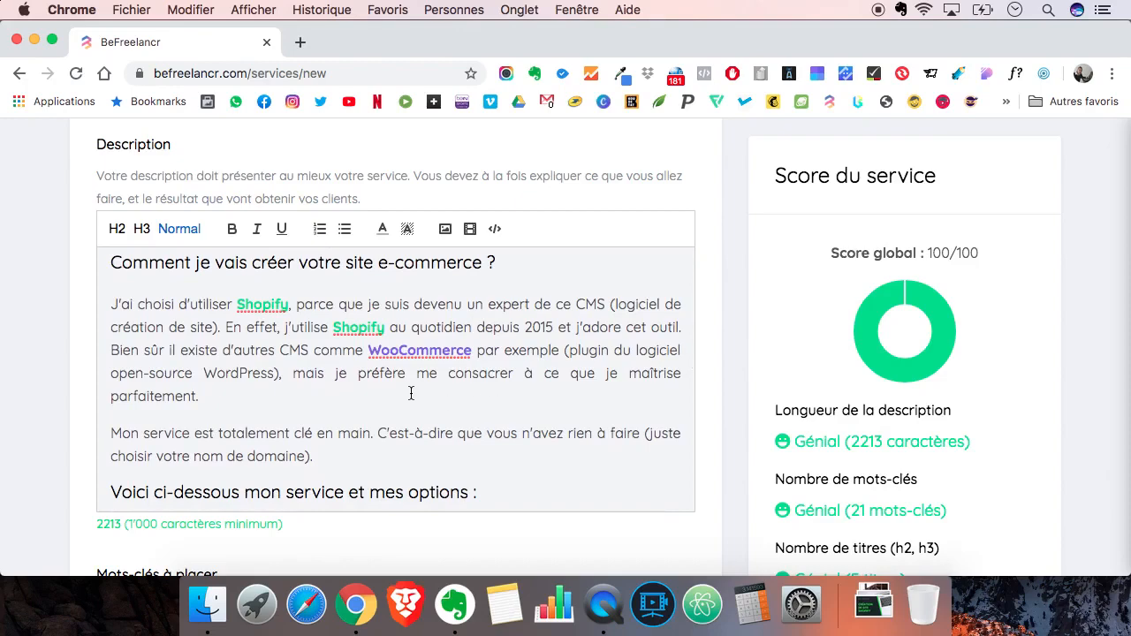
double_click(252, 373)
triple_click(251, 373)
click(249, 373)
double_click(248, 373)
click(231, 229)
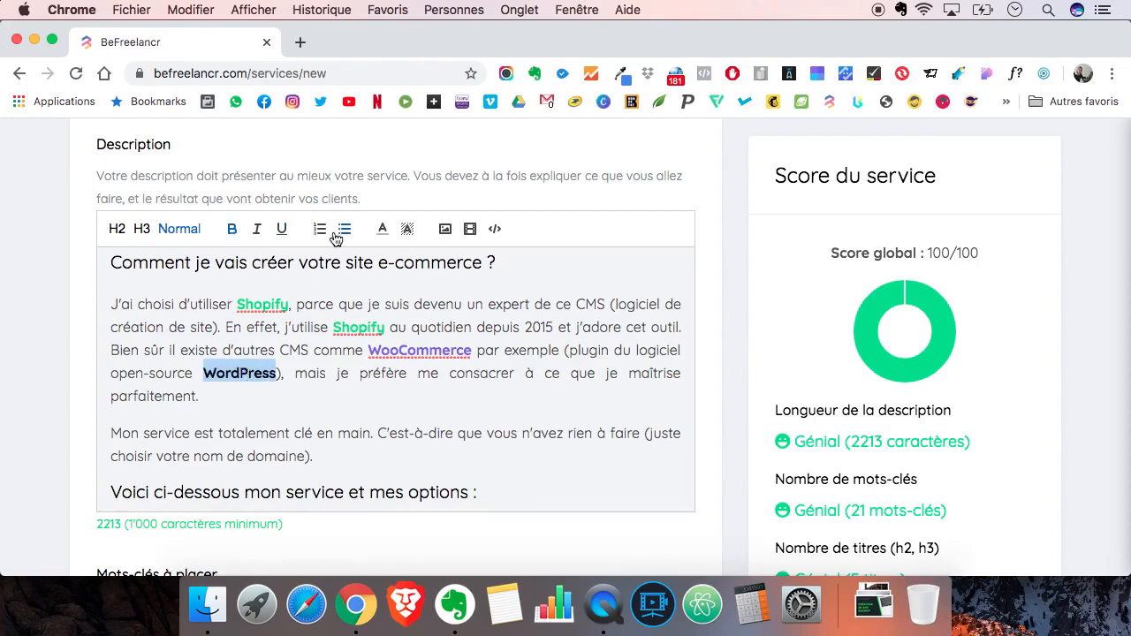
click(381, 229)
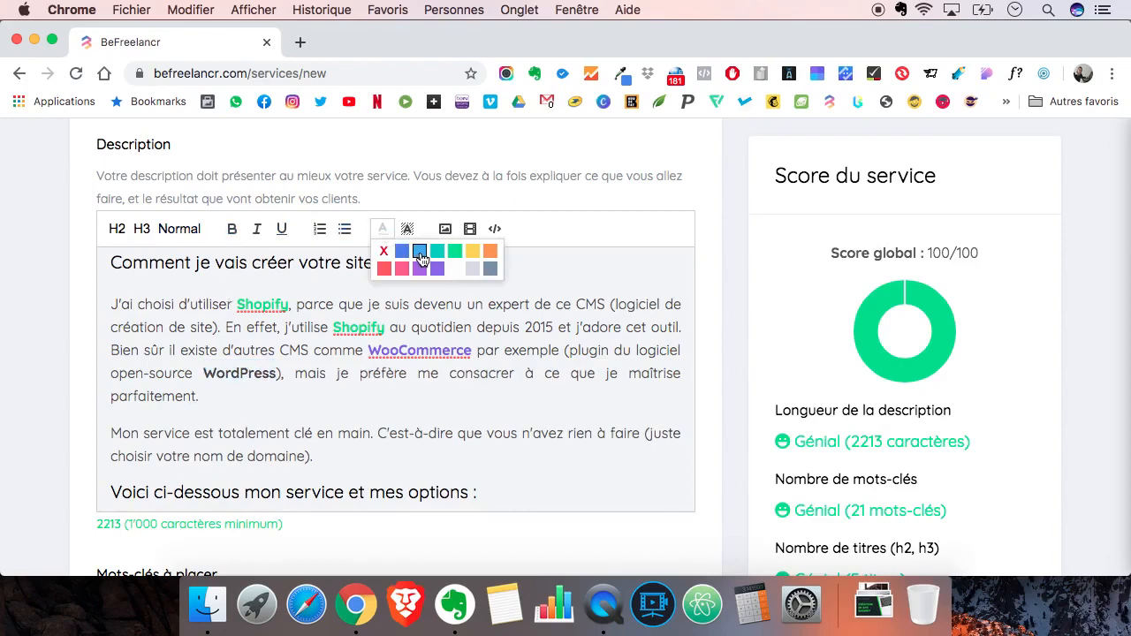
click(420, 257)
click(326, 390)
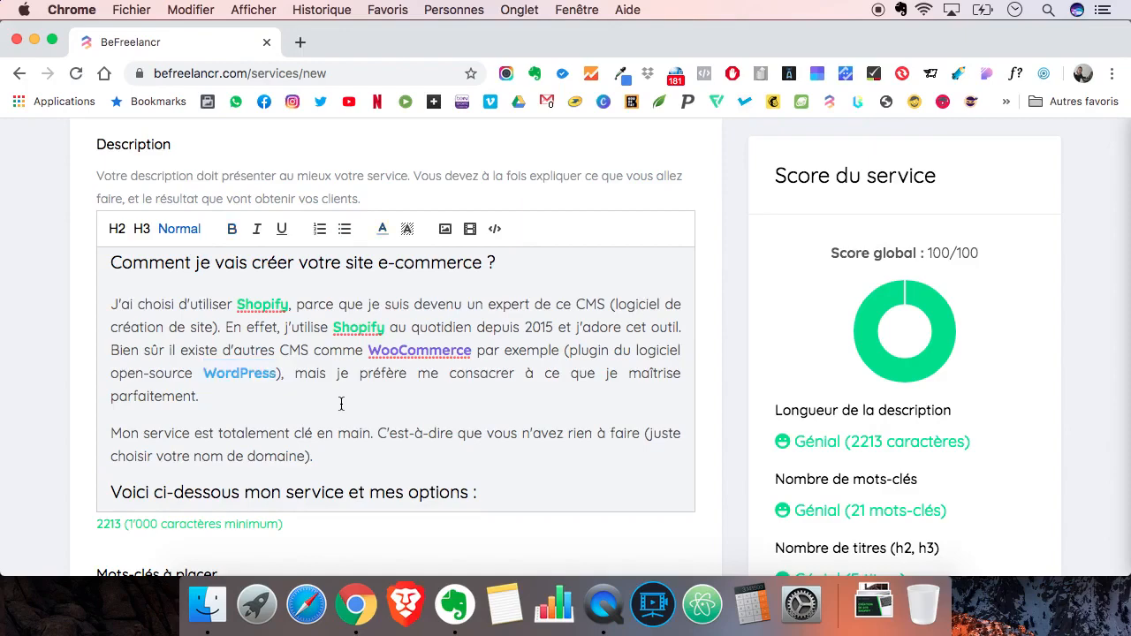
scroll(371, 404, down, 10)
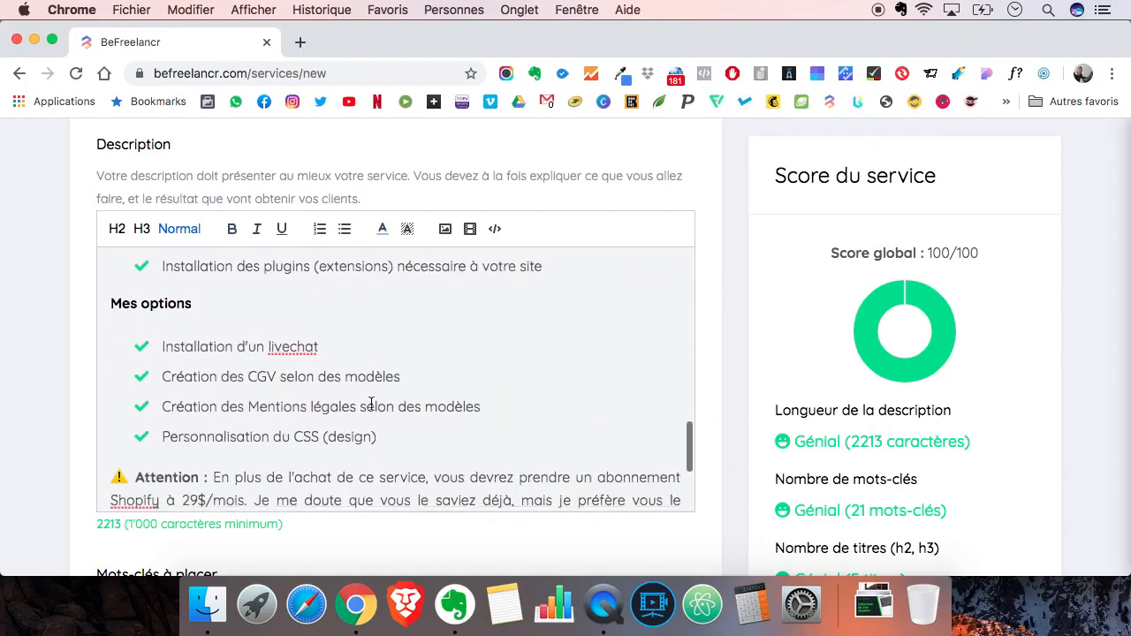
- Set the service price to 997 € HT in the pricing section
scroll(371, 404, down, 1)
scroll(371, 403, up, 15)
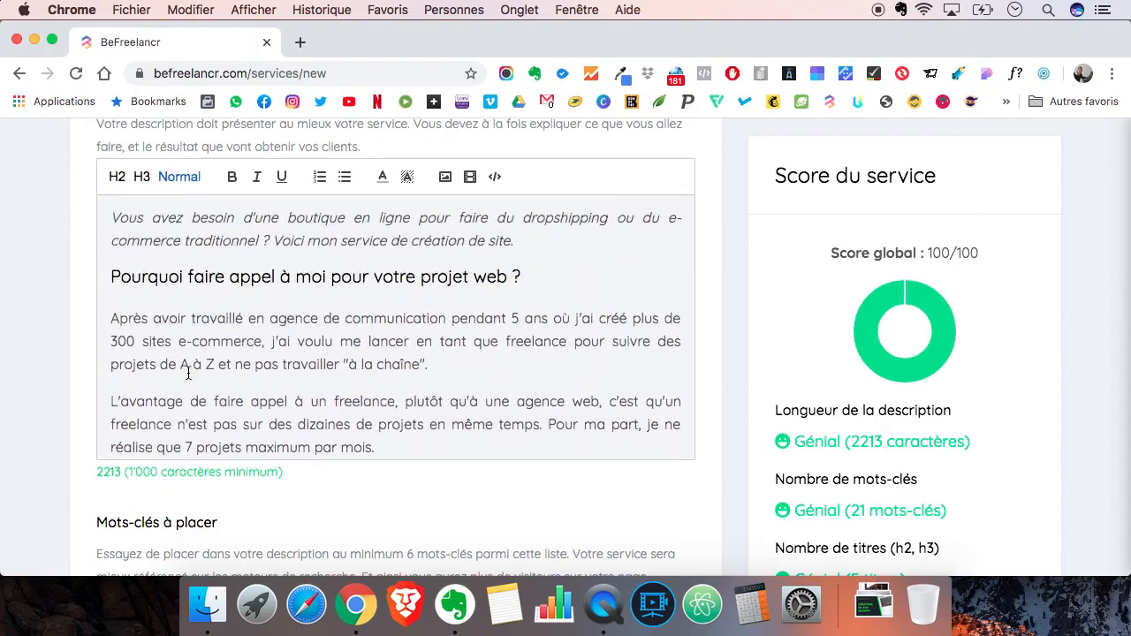
scroll(45, 384, down, 5)
scroll(45, 387, down, 10)
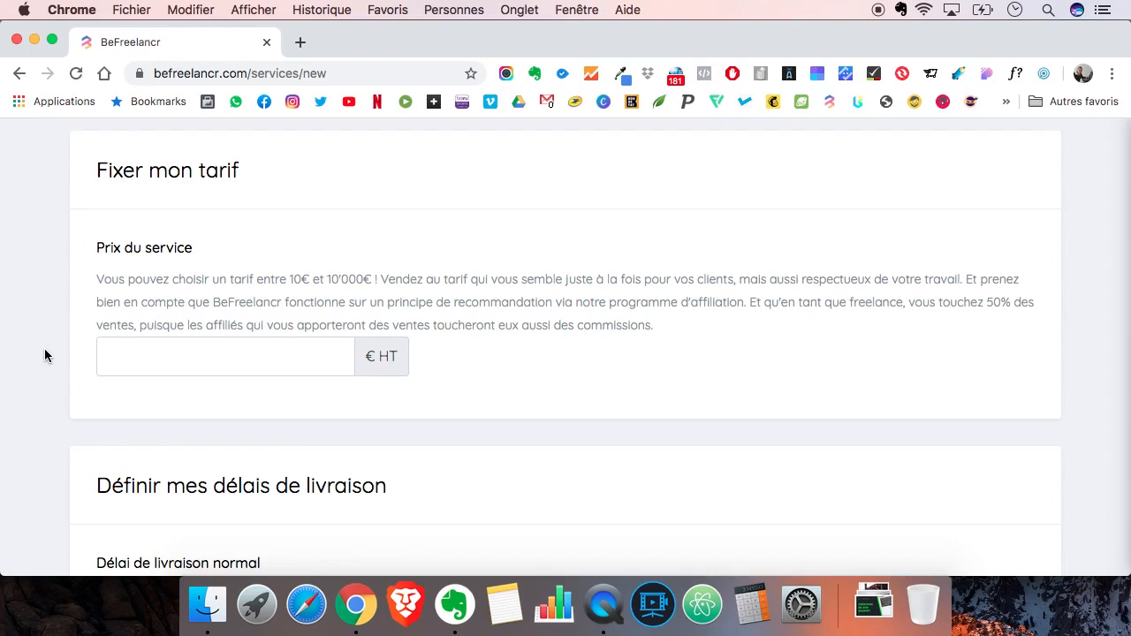
click(139, 356)
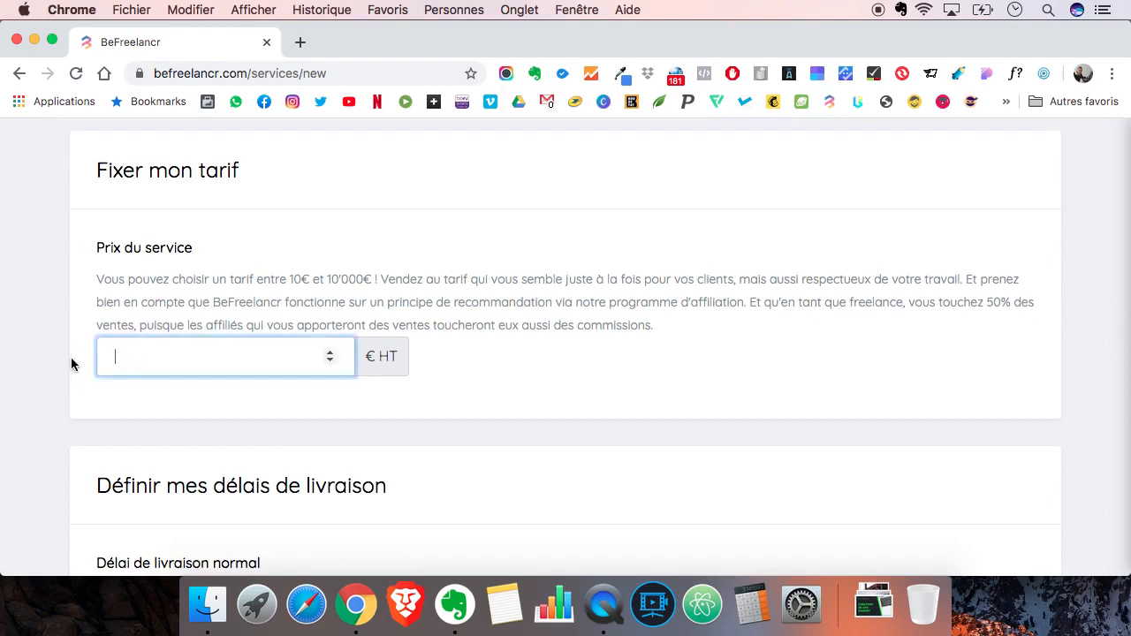
text(997)
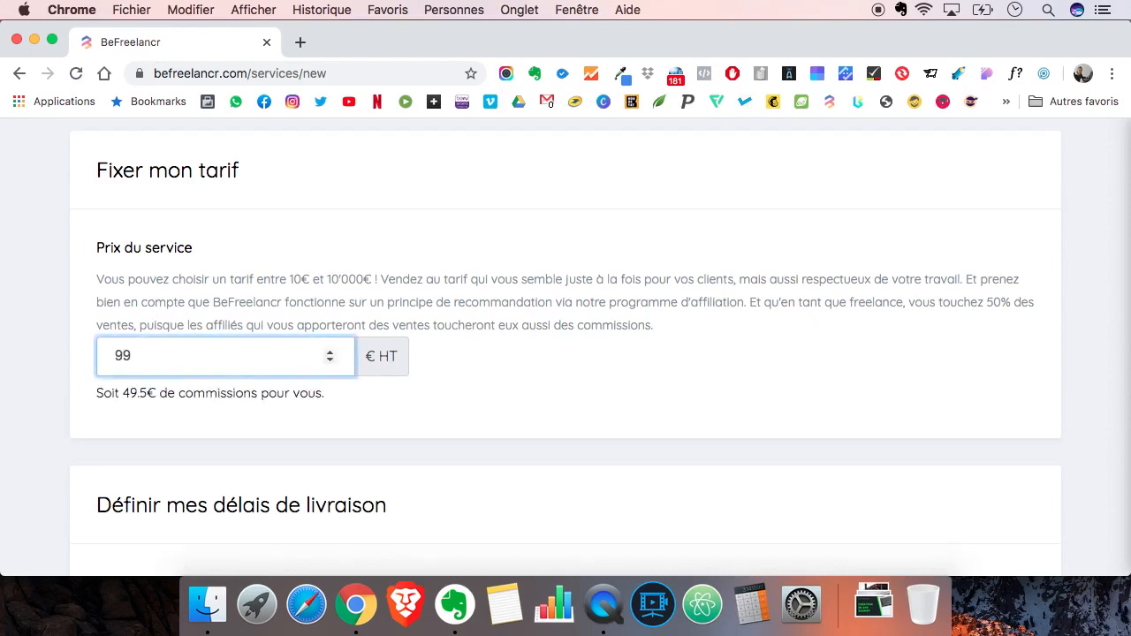
click(45, 357)
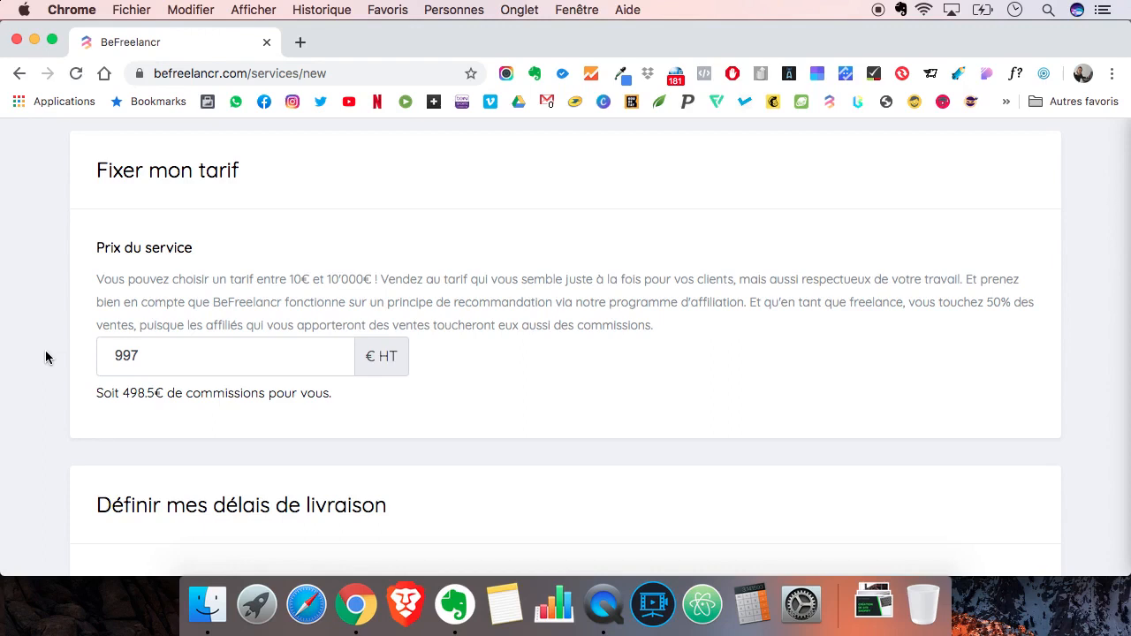
- Set the normal delivery time to 7 days
scroll(46, 356, down, 7)
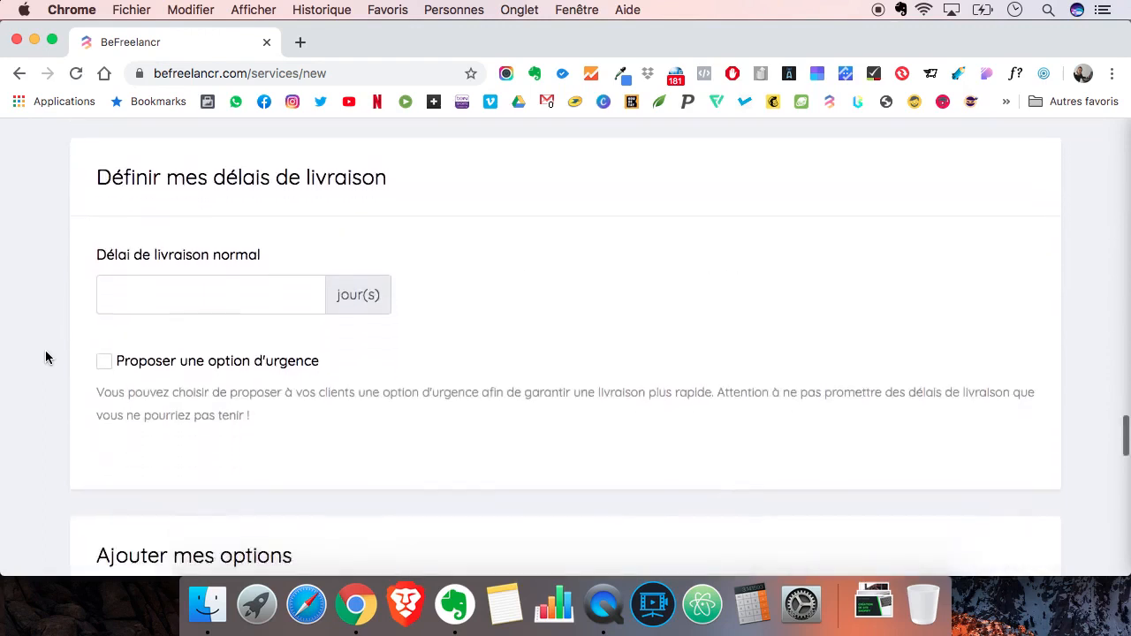
click(160, 296)
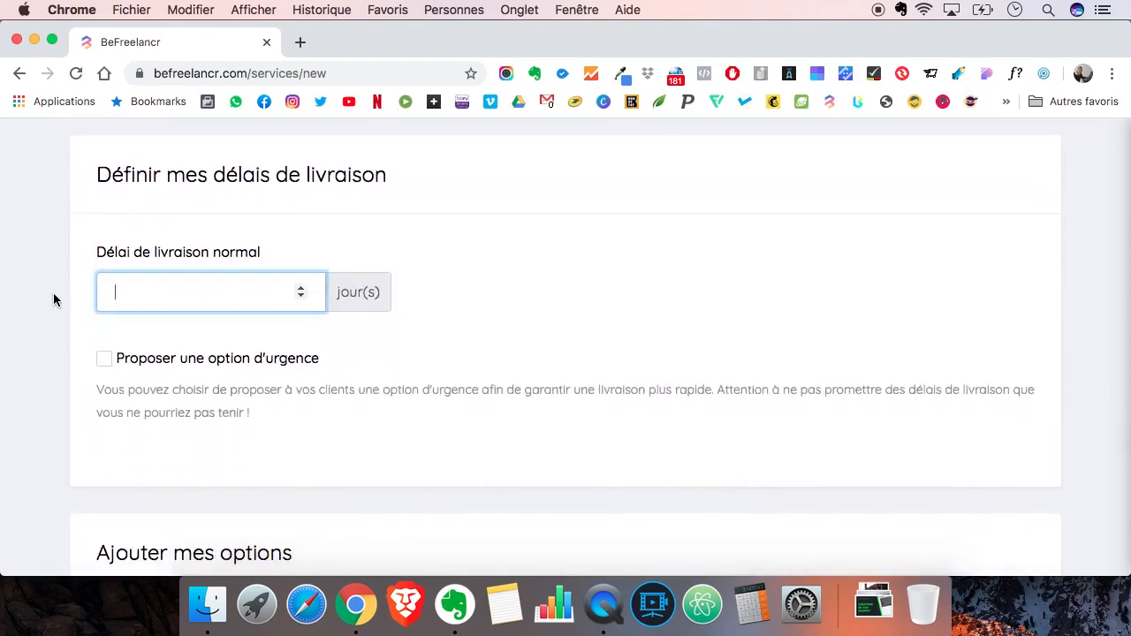
text(7)
- Offer an urgent delivery option with a delivery time of 3 days at a price of 300 € HT
click(104, 361)
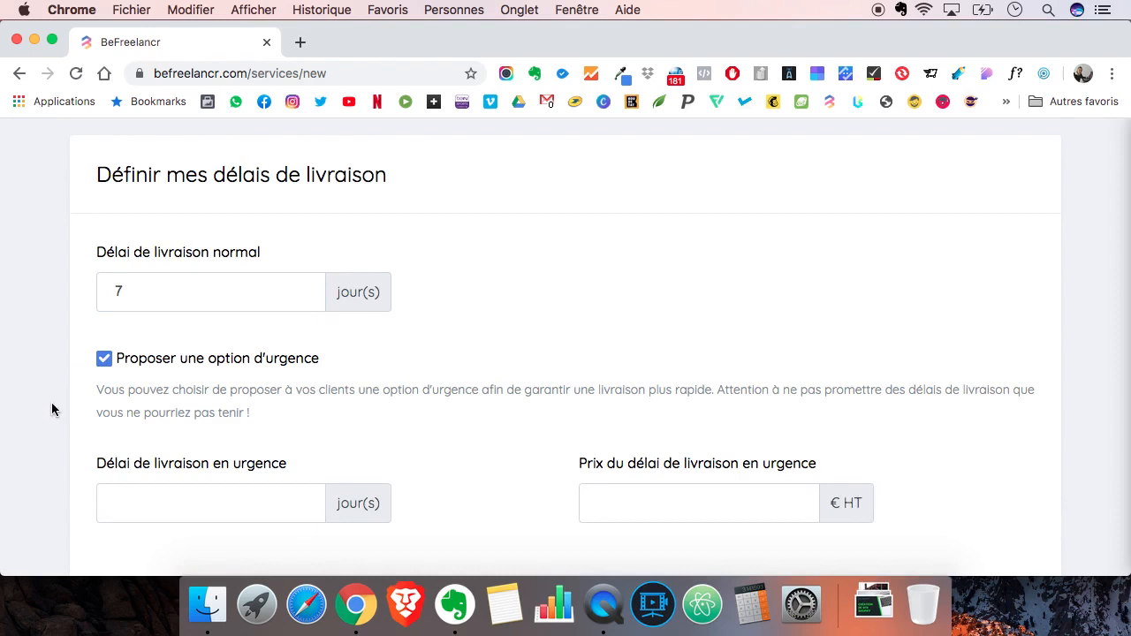
scroll(62, 414, down, 1)
click(149, 444)
text(3)
click(650, 447)
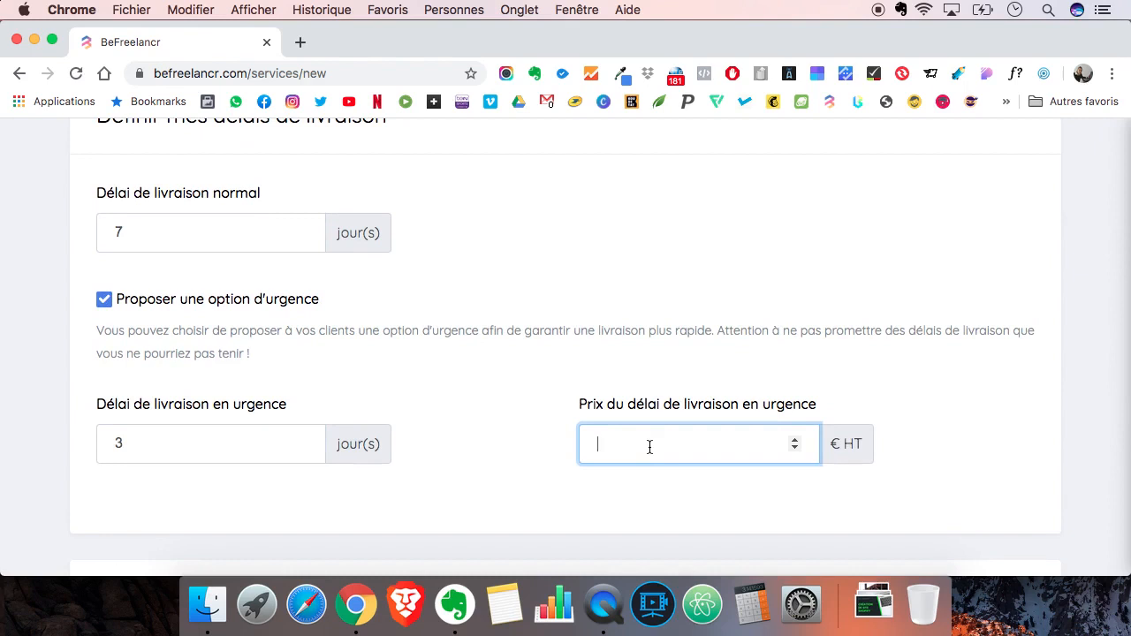
text(300)
click(46, 441)
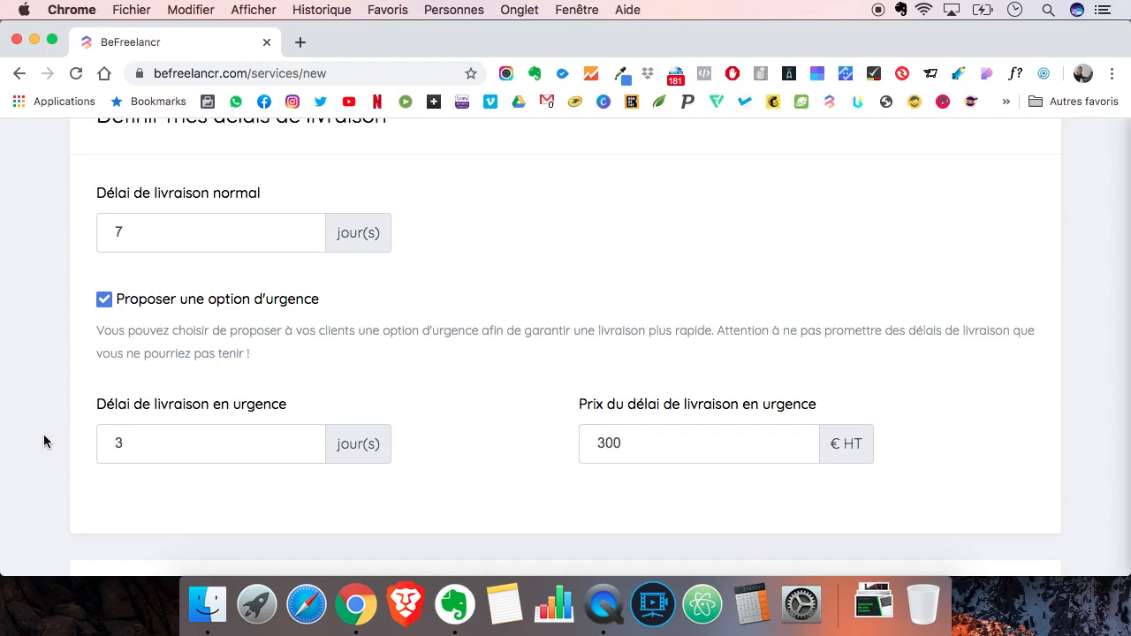
- Add a service option and name it "Installation d'un livechat", copied from the "Mes options" list in the description
scroll(43, 434, down, 2)
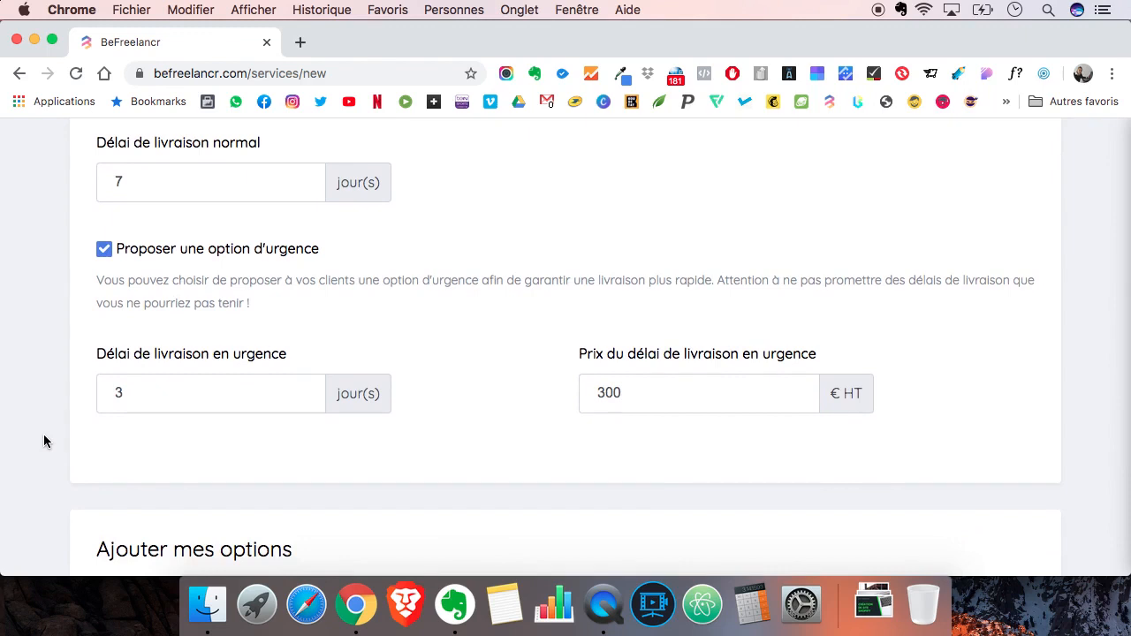
scroll(44, 433, down, 5)
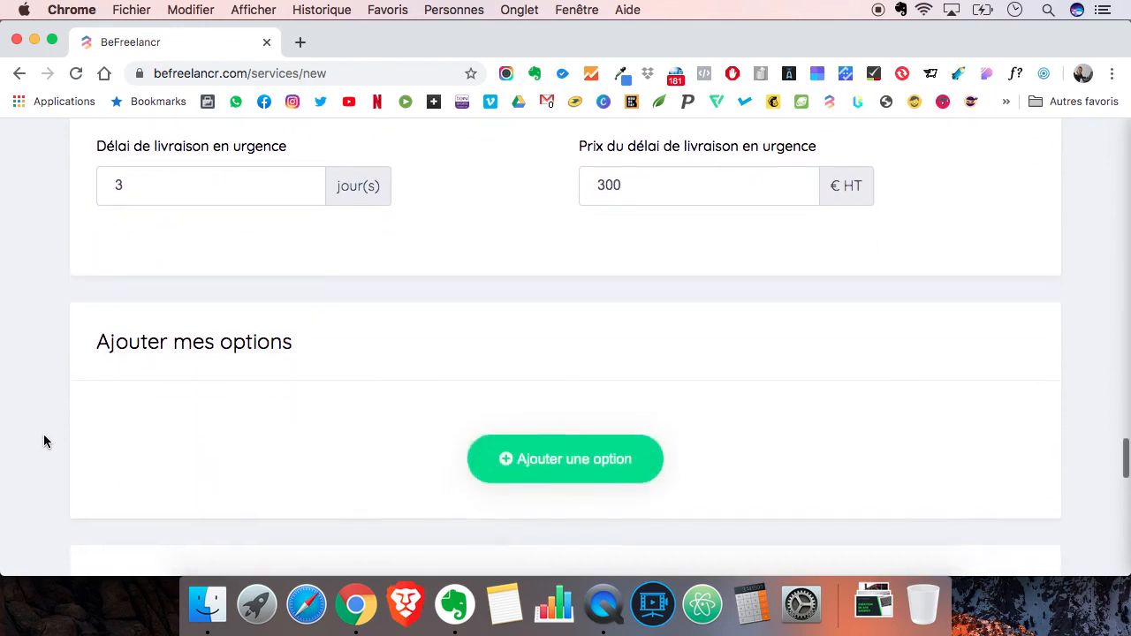
scroll(43, 434, down, 3)
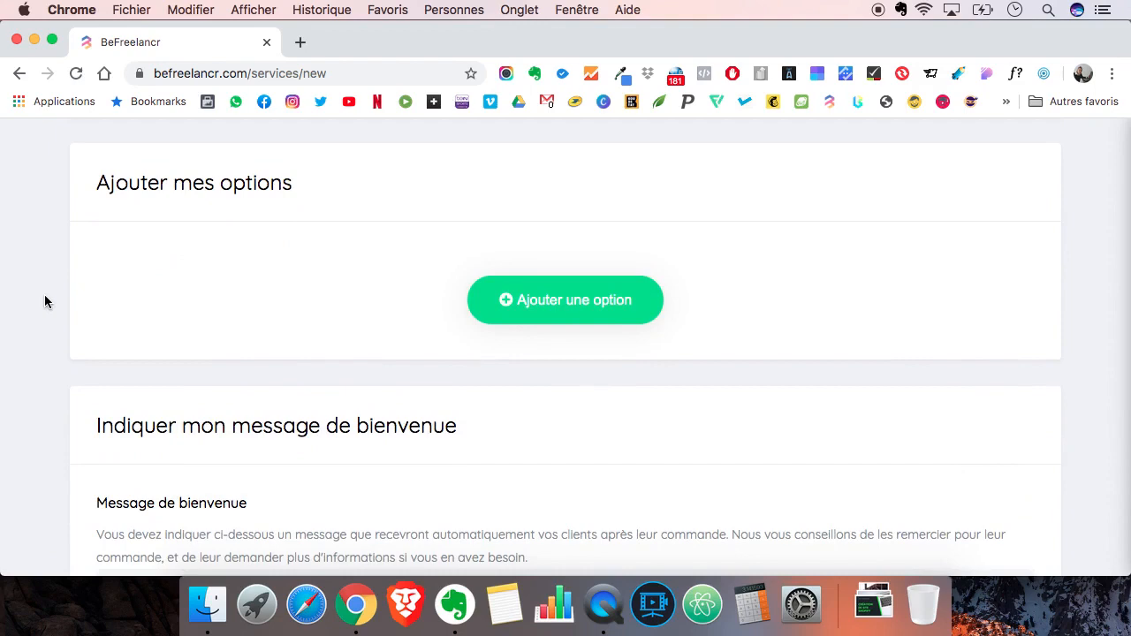
scroll(51, 301, down, 1)
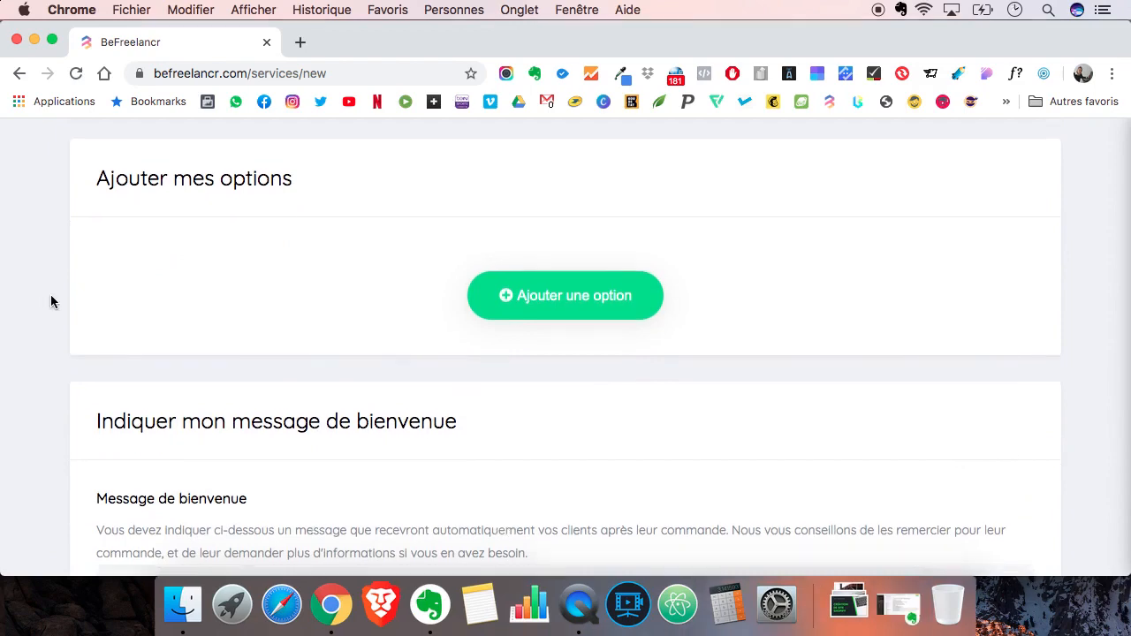
scroll(51, 302, up, 15)
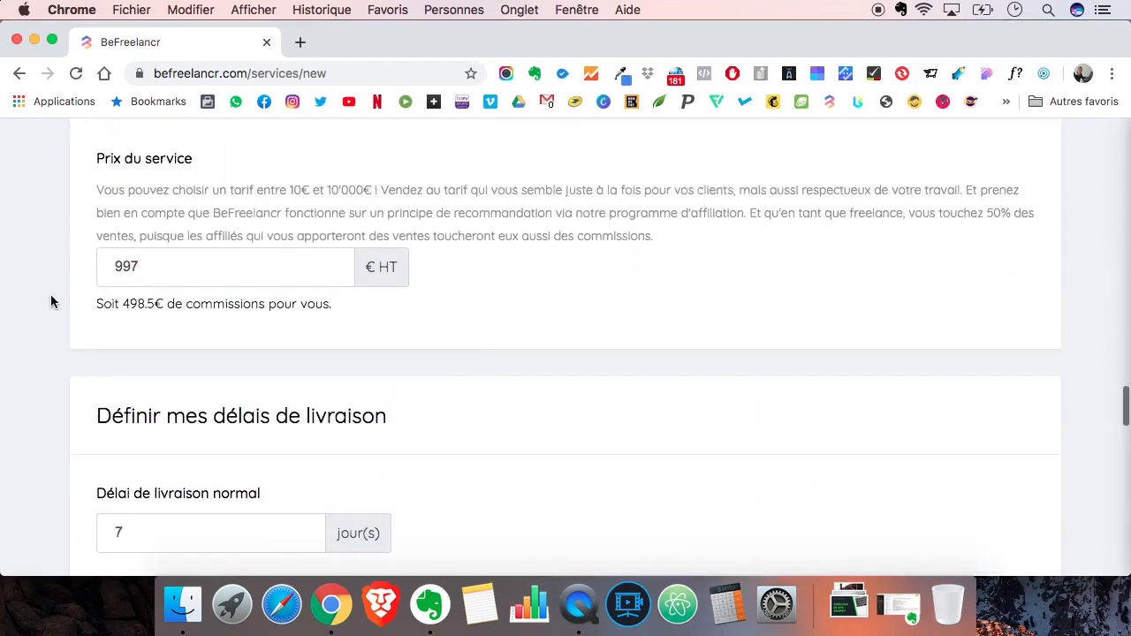
scroll(50, 301, up, 15)
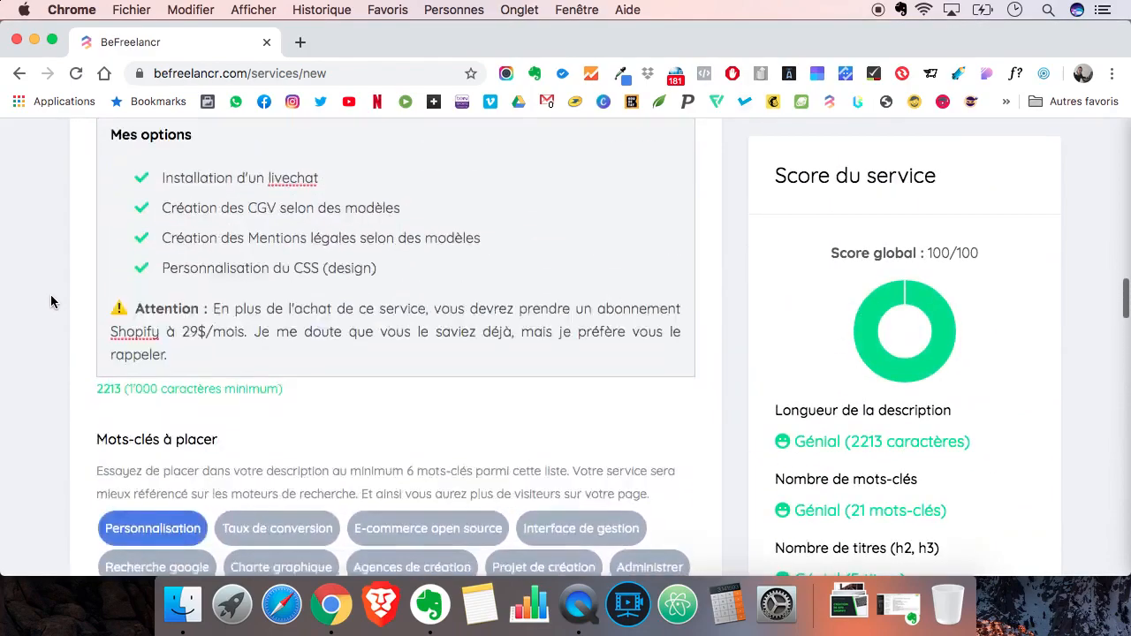
scroll(244, 301, up, 2)
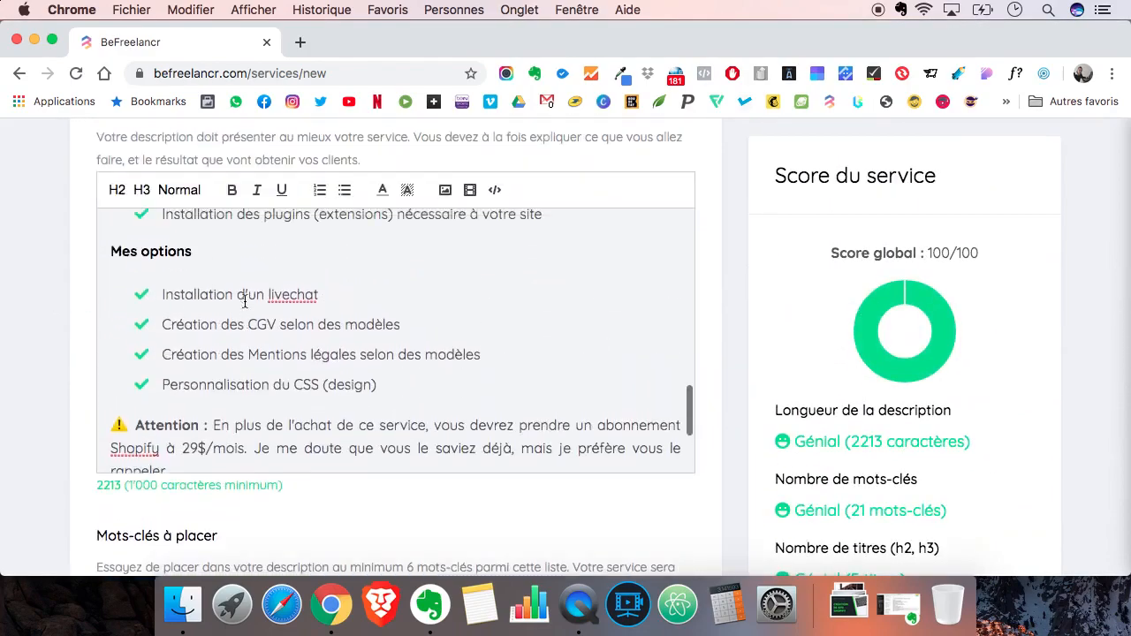
scroll(244, 301, down, 1)
triple_click(219, 285)
key(super+c)
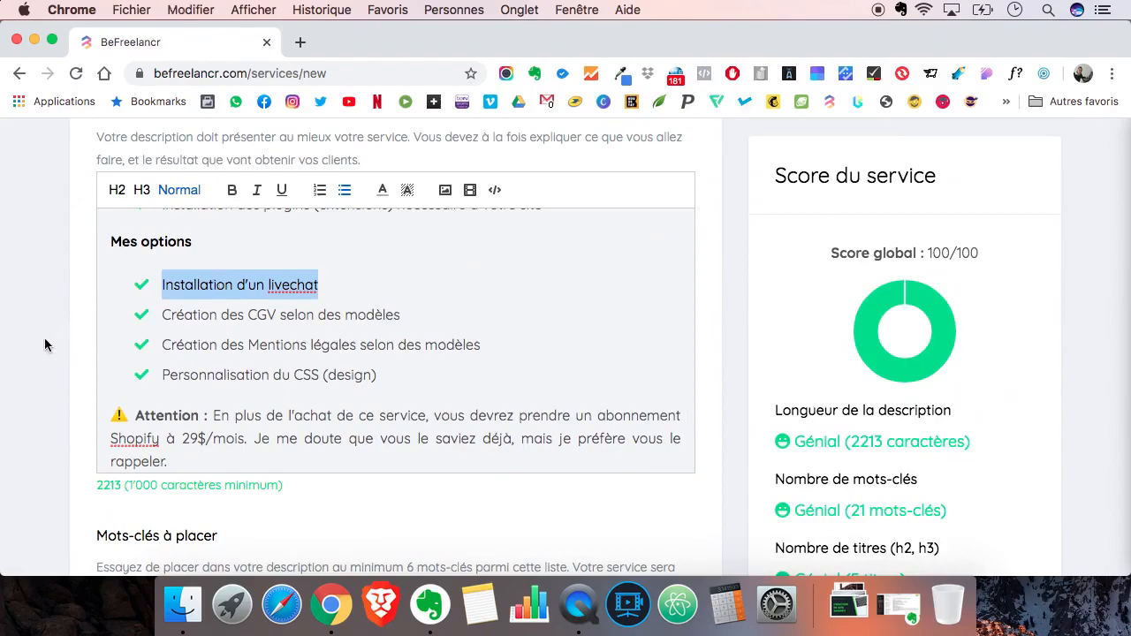
scroll(44, 343, down, 15)
scroll(44, 345, down, 10)
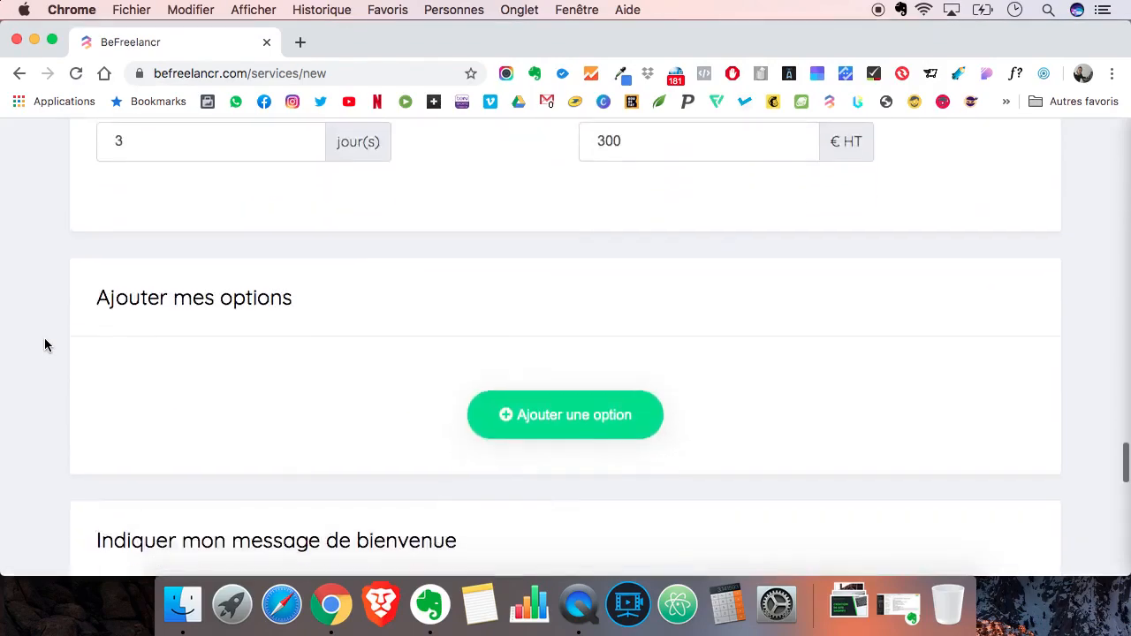
click(553, 358)
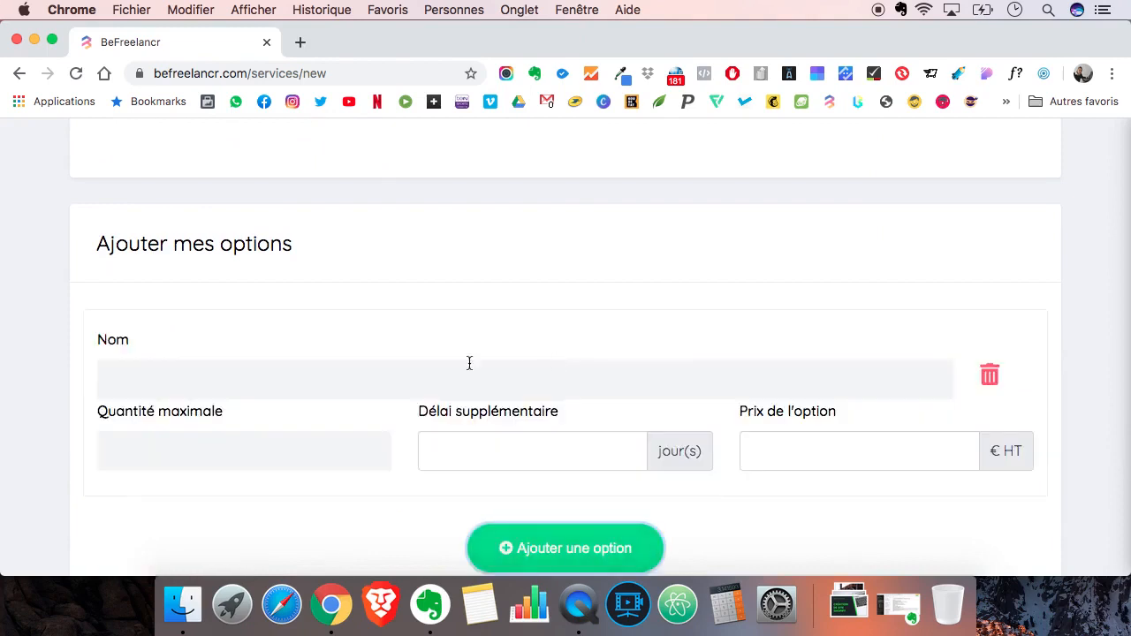
key(super+v)
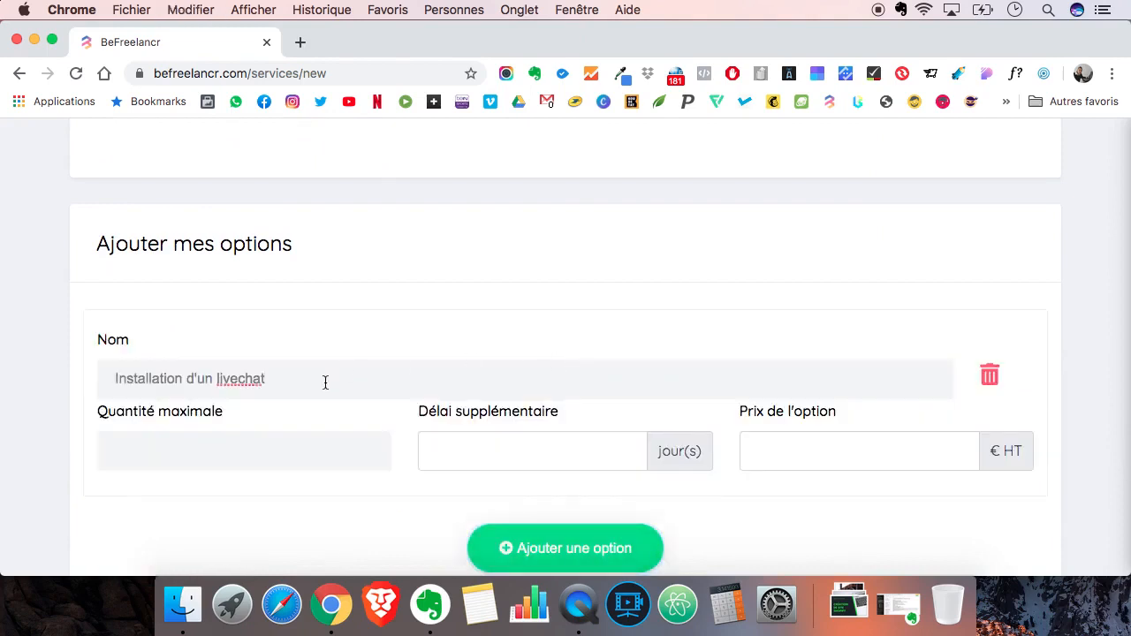
- Give the livechat option a maximum quantity of 1, an additional delay of 1 day and a price of 60 € HT
click(242, 448)
text(1)
click(514, 460)
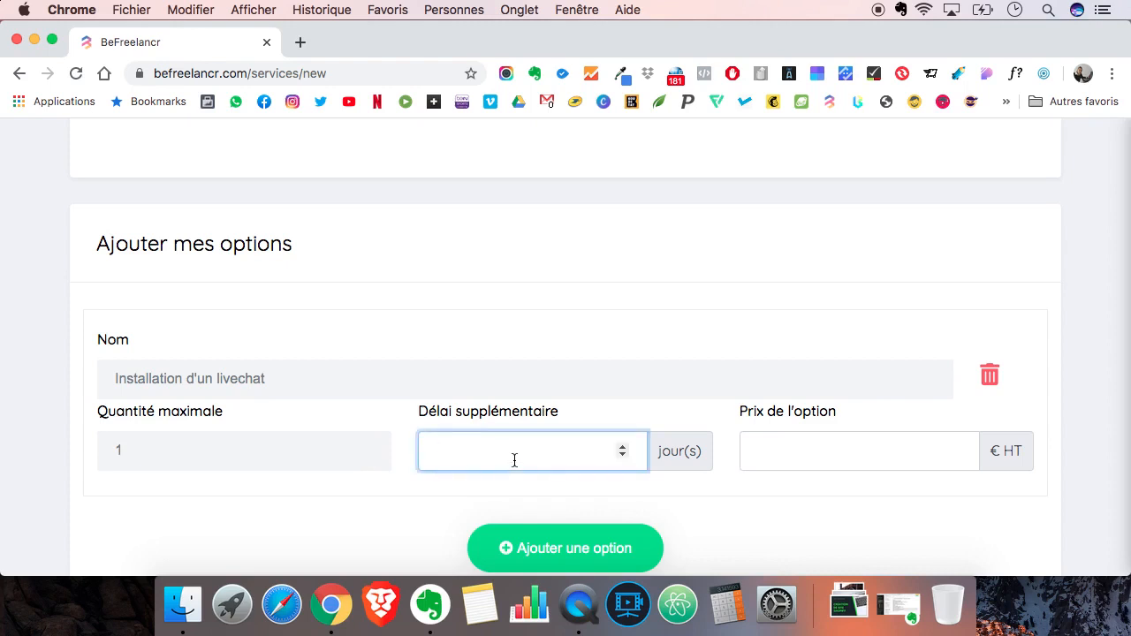
text(1)
click(805, 448)
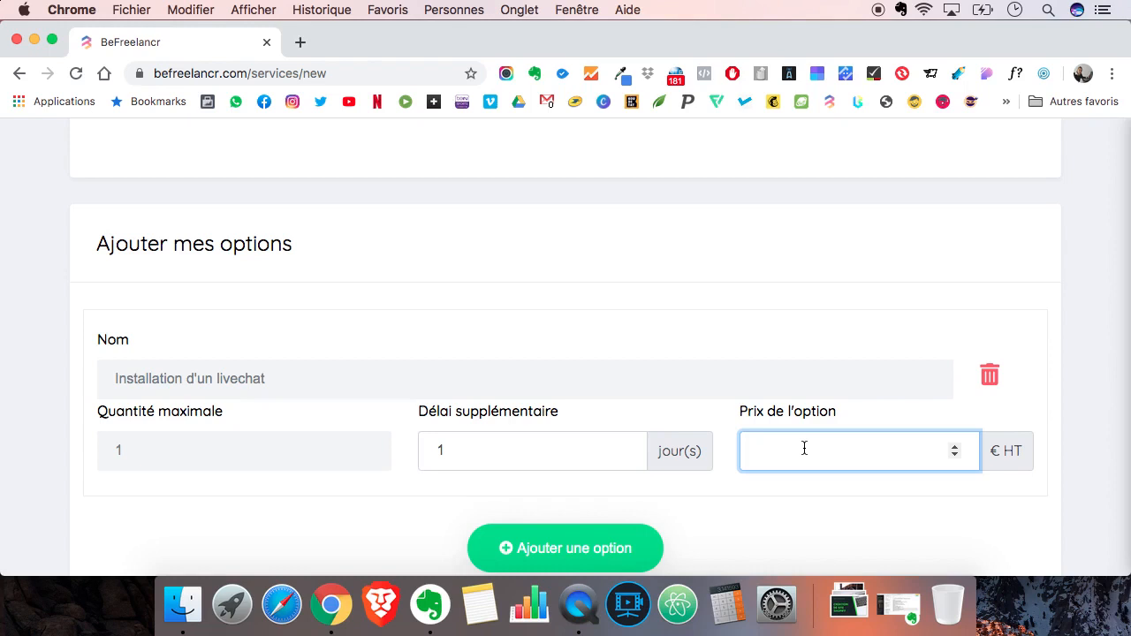
text(60)
- Add a second option and name it "Création des CGV selon des modèles", copied from the description's "Mes options" list
scroll(547, 456, down, 1)
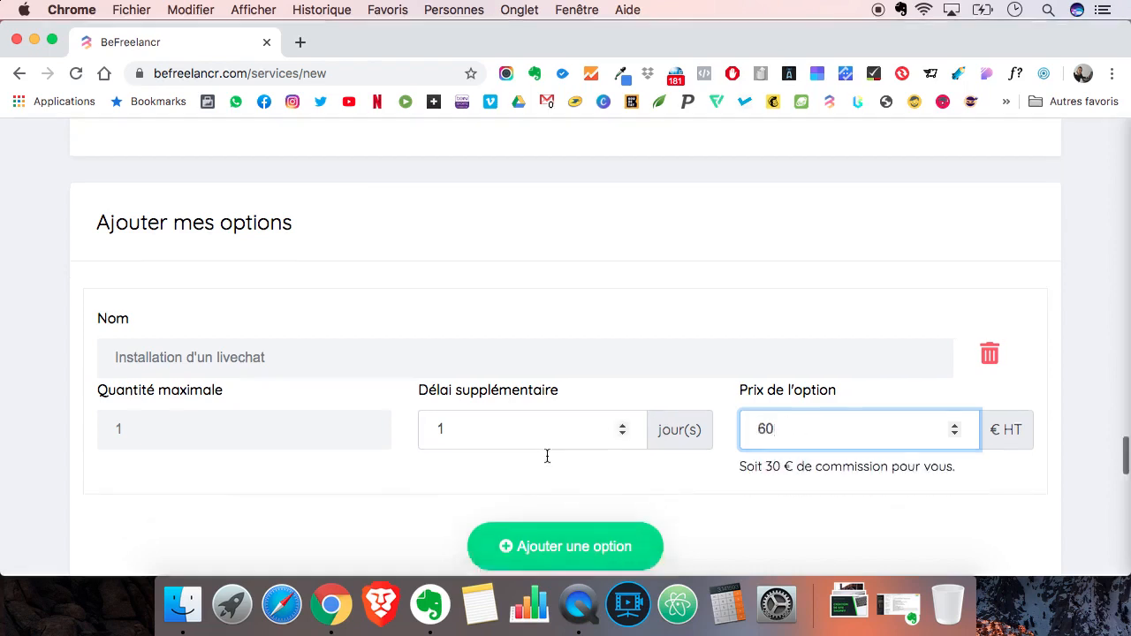
scroll(547, 456, down, 2)
click(543, 458)
scroll(60, 393, up, 20)
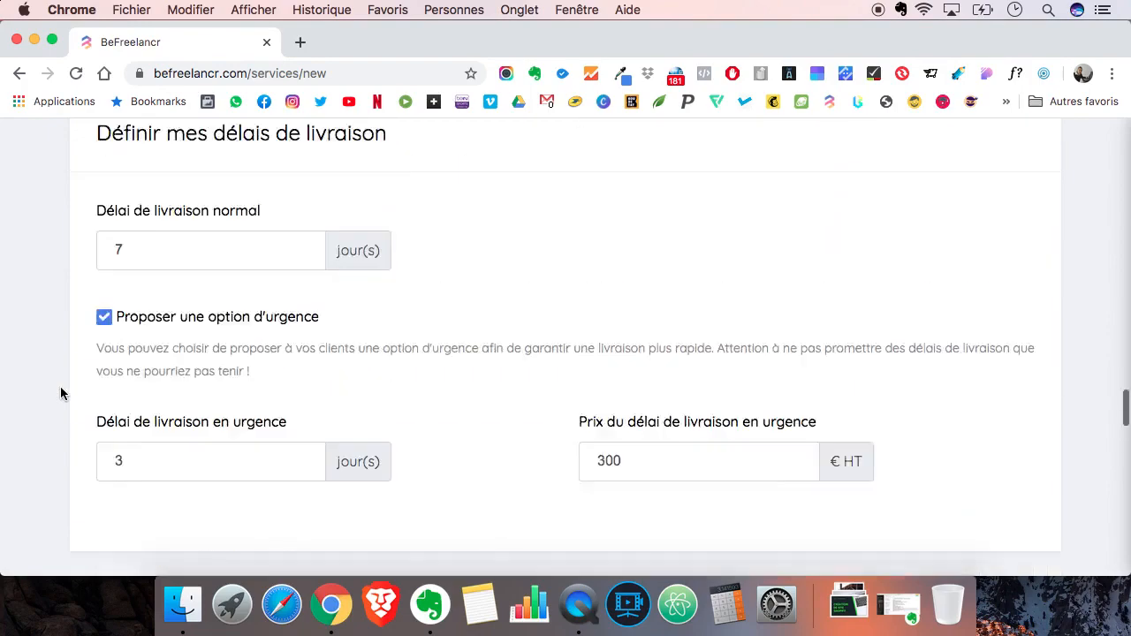
scroll(60, 393, up, 2)
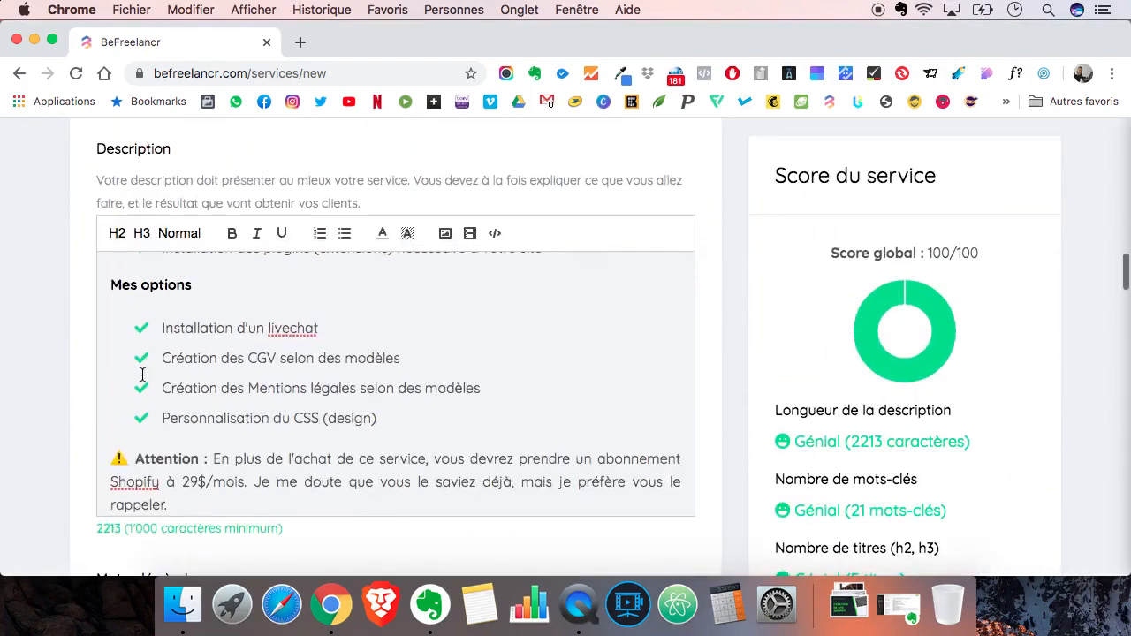
triple_click(212, 359)
key(cmd+c)
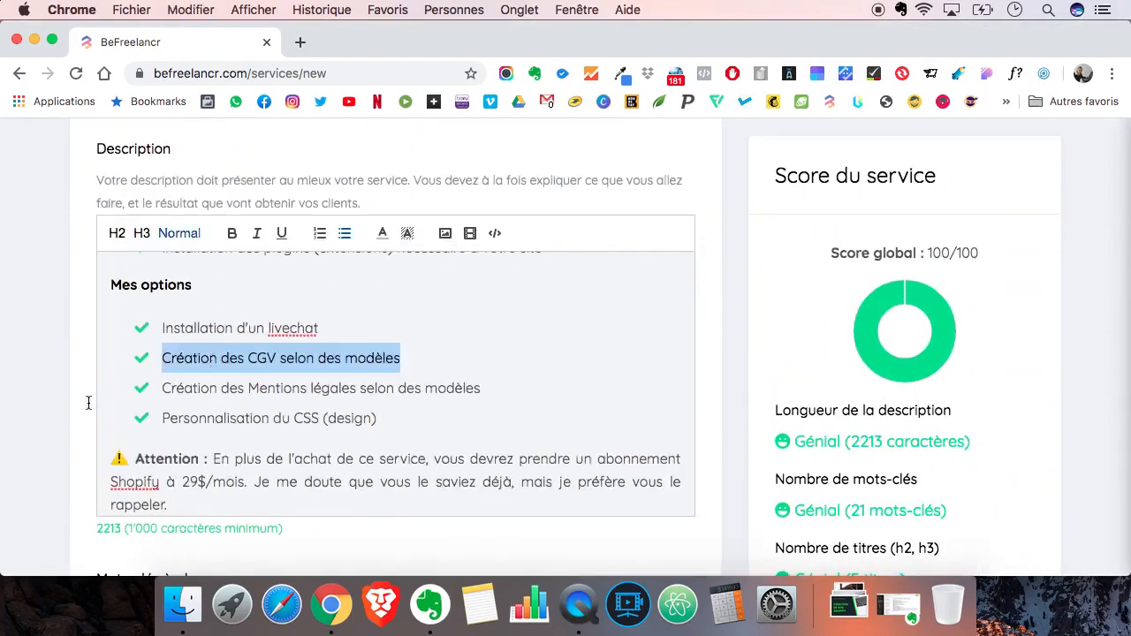
scroll(42, 422, down, 20)
scroll(42, 420, down, 15)
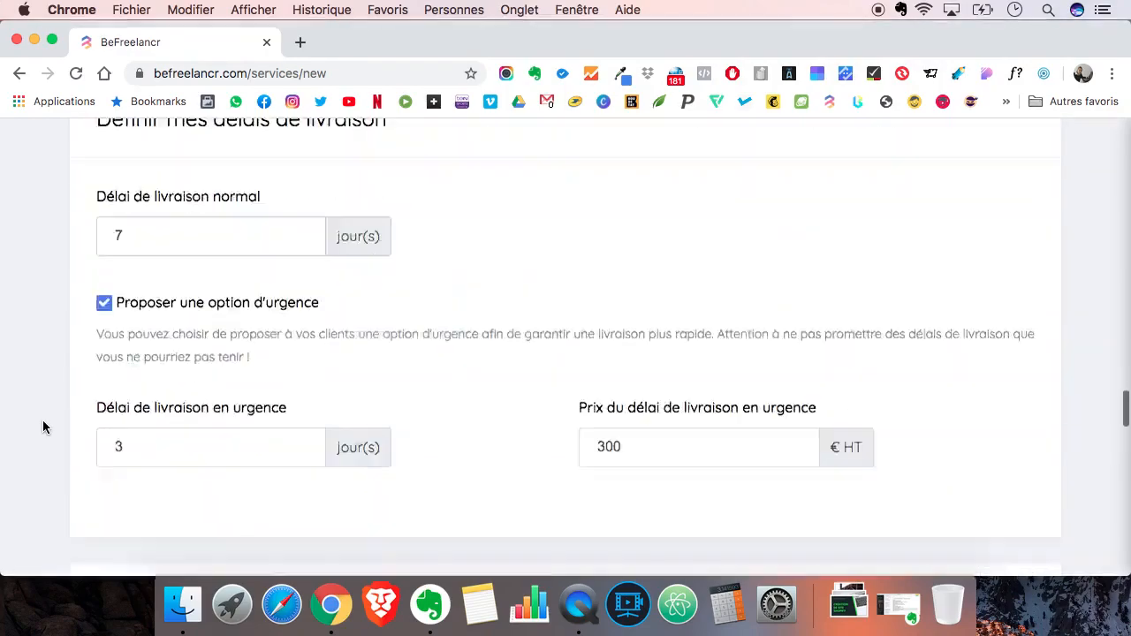
click(181, 334)
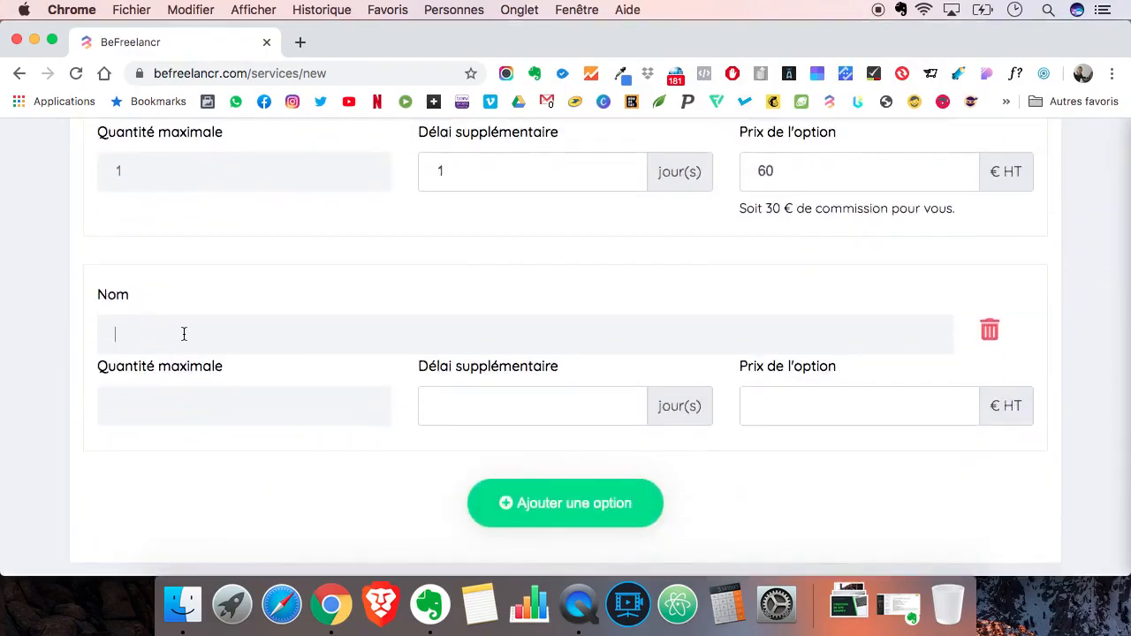
key(cmd+v)
- Give the CGV option a maximum quantity of 1, an additional delay of 3 days and a price of 150 € HT
click(192, 405)
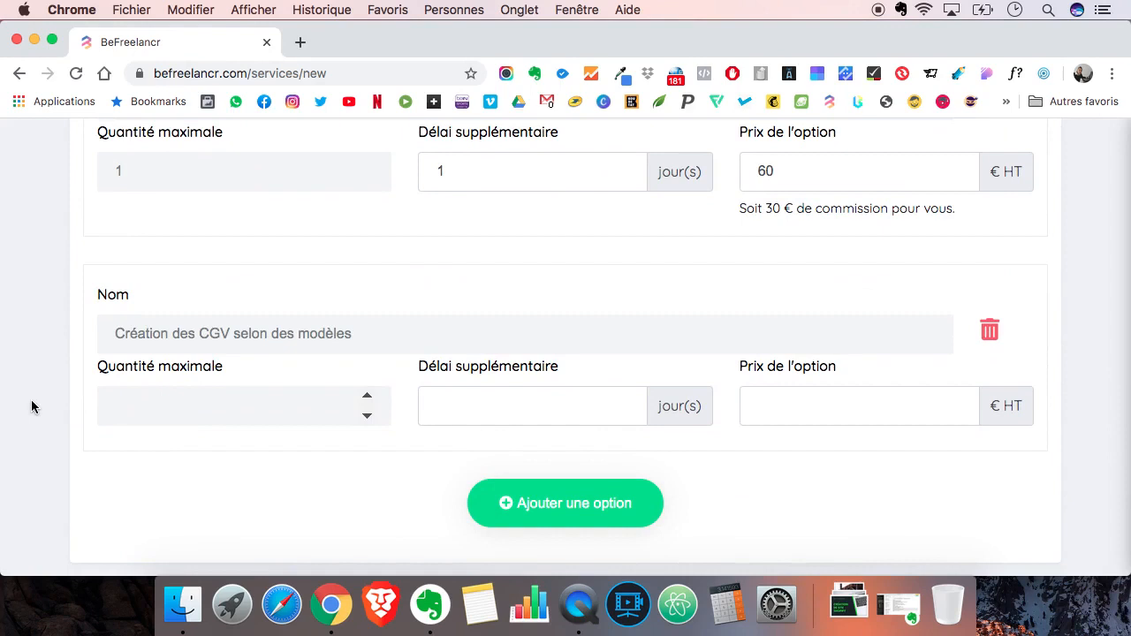
text(1)
key(BackSpace)
text(10)
key(BackSpace)
key(BackSpace)
click(458, 409)
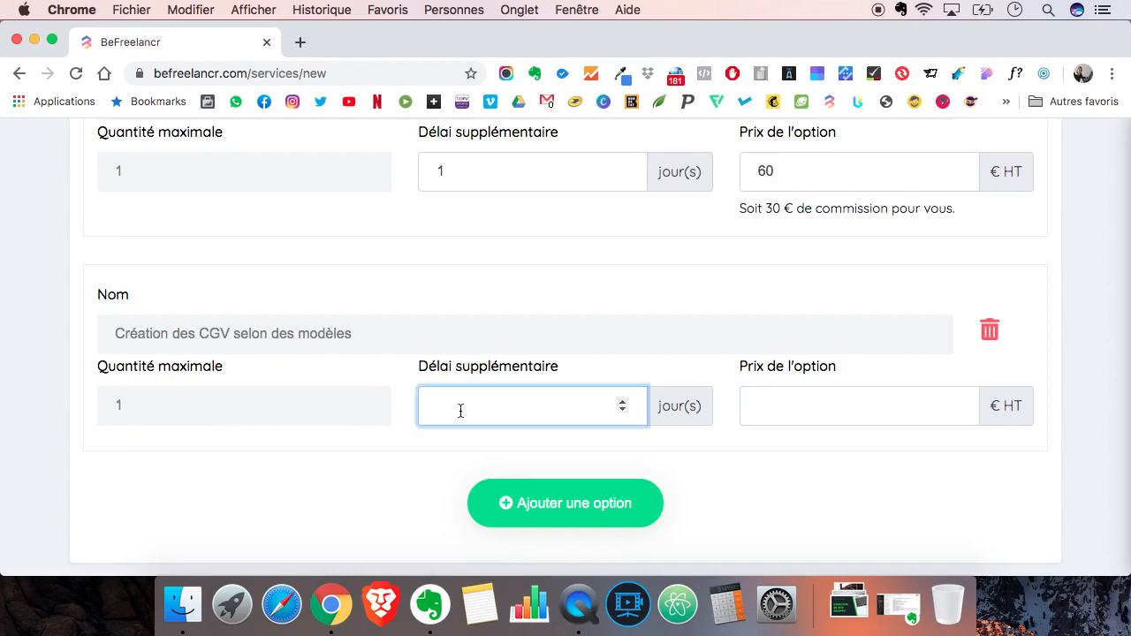
text(3)
click(807, 414)
text(150)
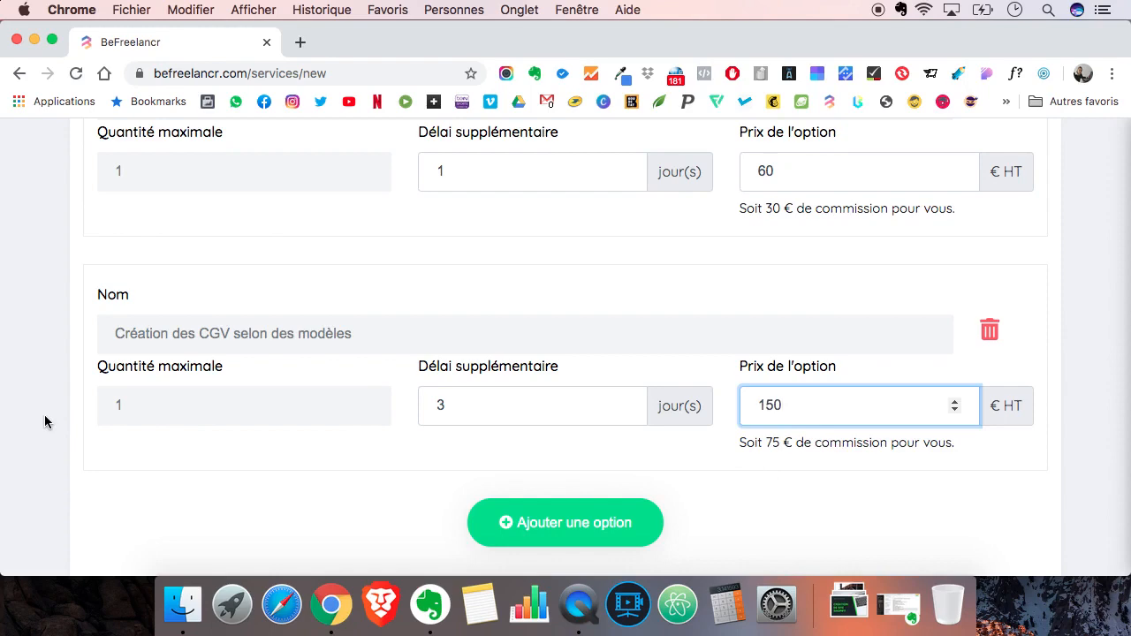
- Copy the line "Création des Mentions légales selon des modèles" from the "Mes options" list in the description
scroll(44, 414, up, 5)
scroll(44, 421, up, 10)
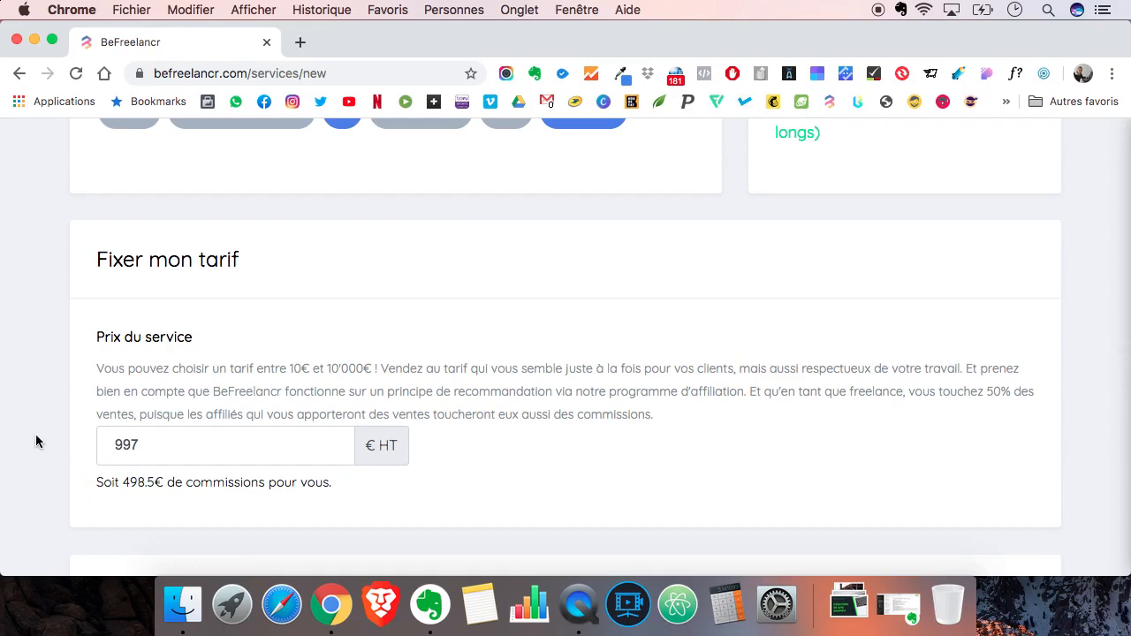
scroll(35, 434, up, 5)
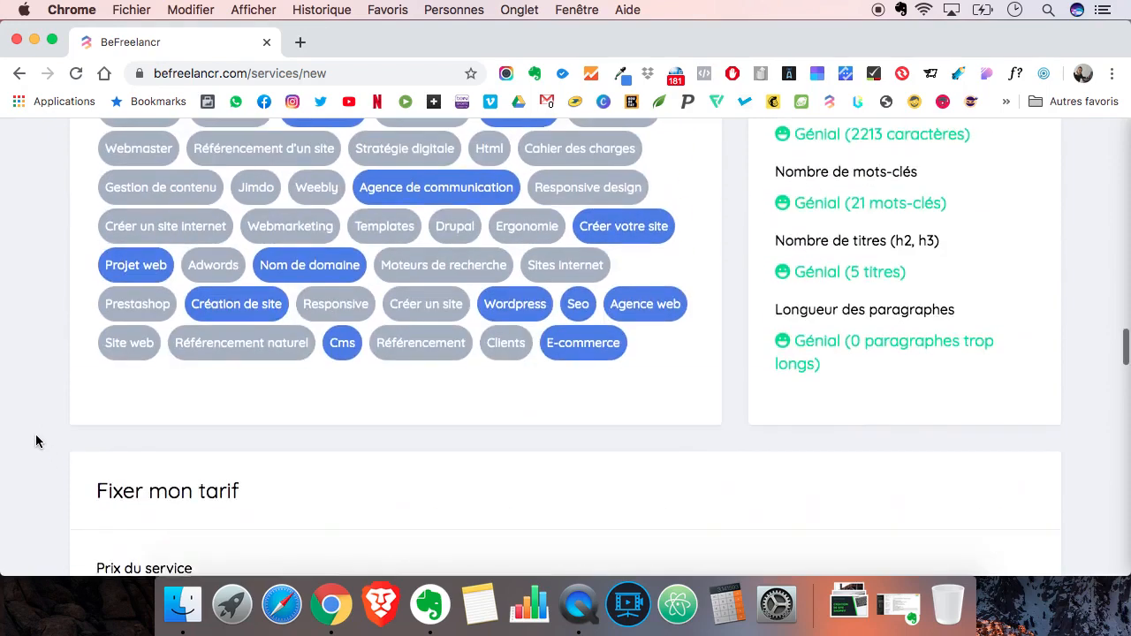
scroll(35, 434, up, 10)
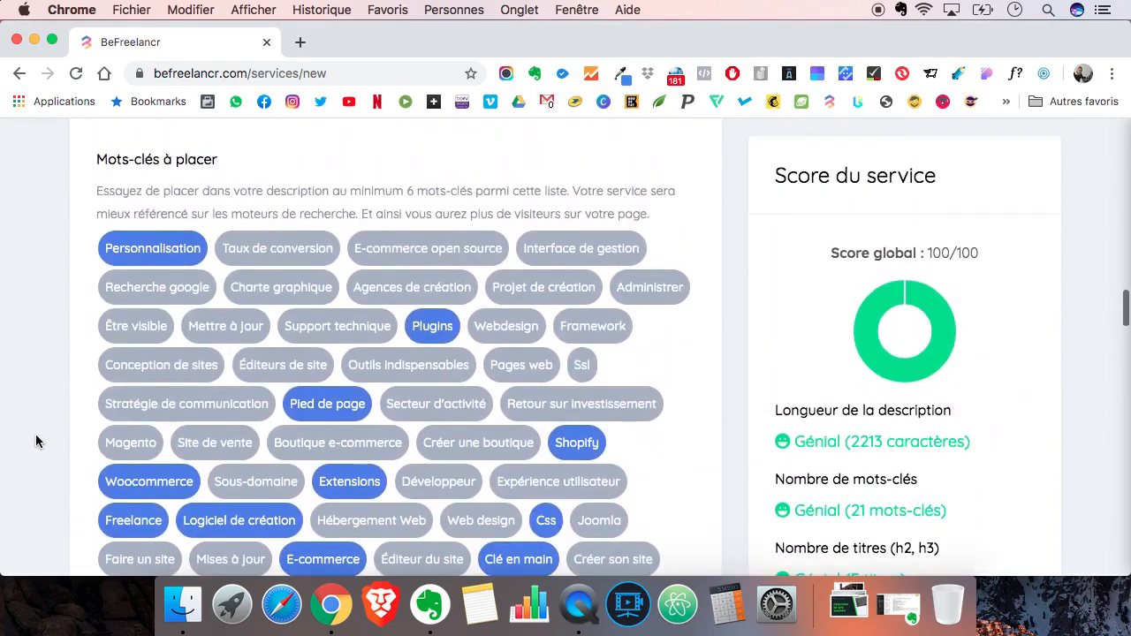
scroll(35, 434, up, 5)
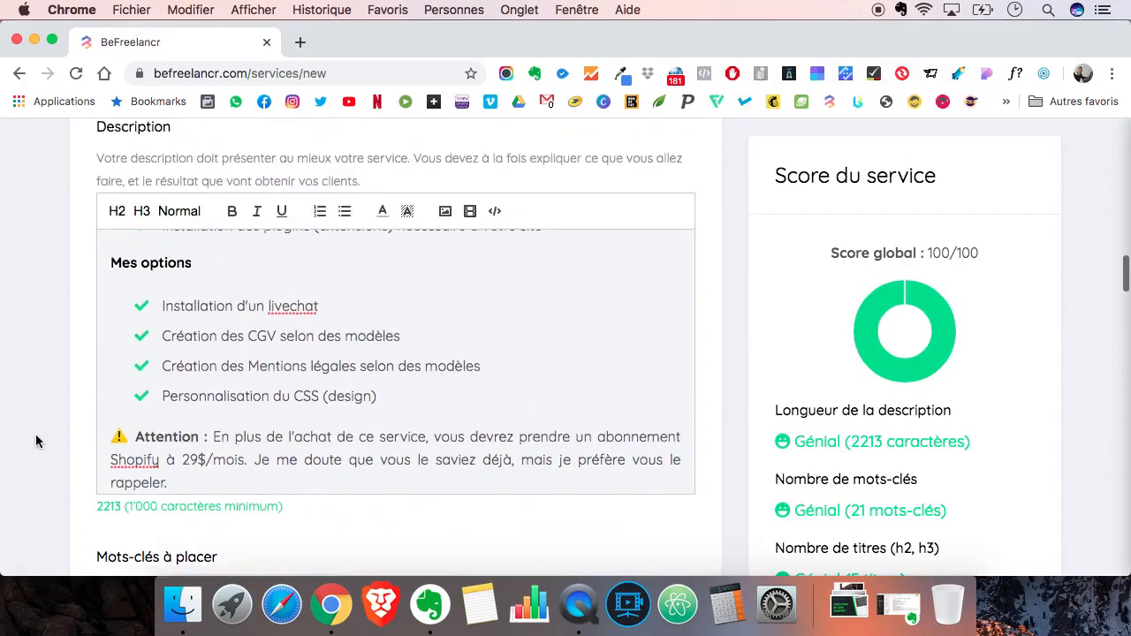
triple_click(221, 367)
key(super+c)
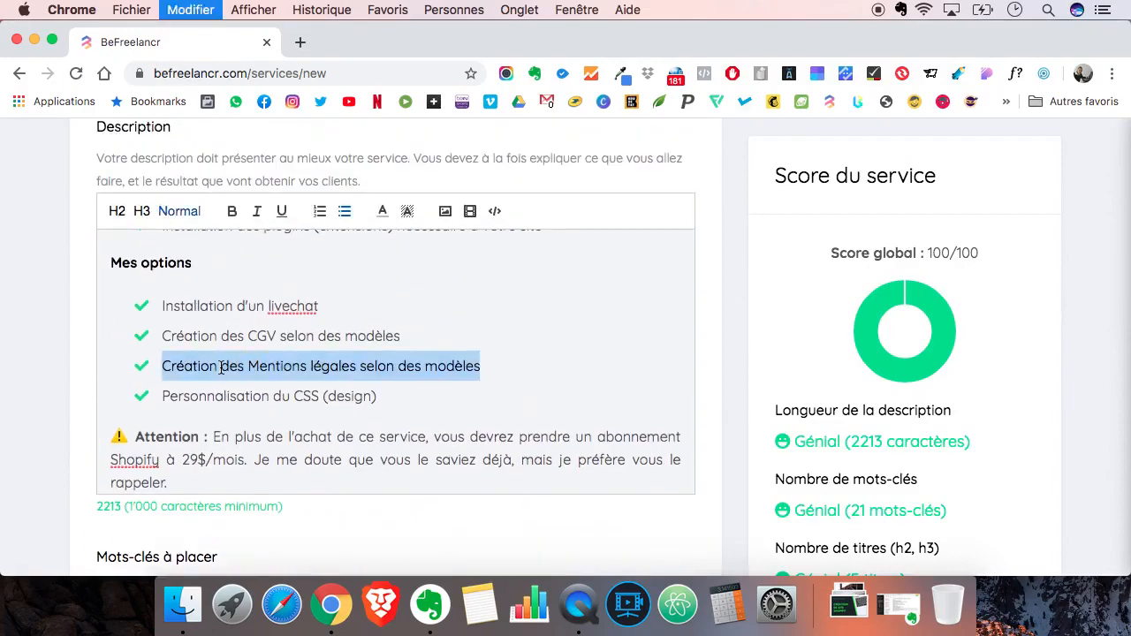
- Add a third service option and name it "Création des Mentions légales selon des modèles" from the copied text
click(44, 398)
scroll(44, 399, down, 20)
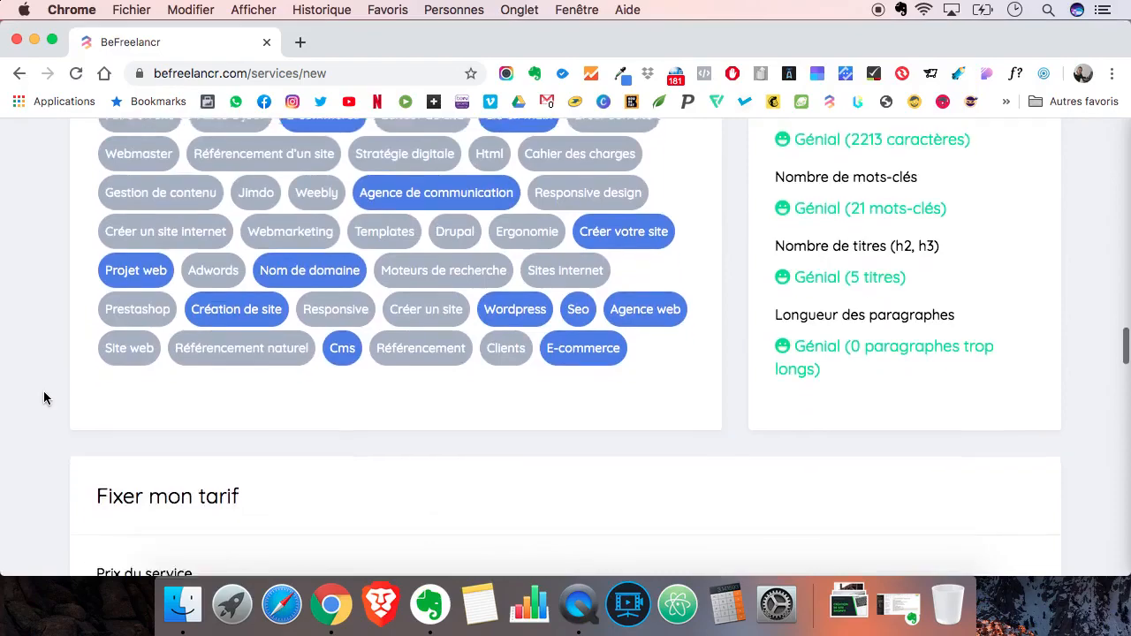
scroll(44, 398, down, 10)
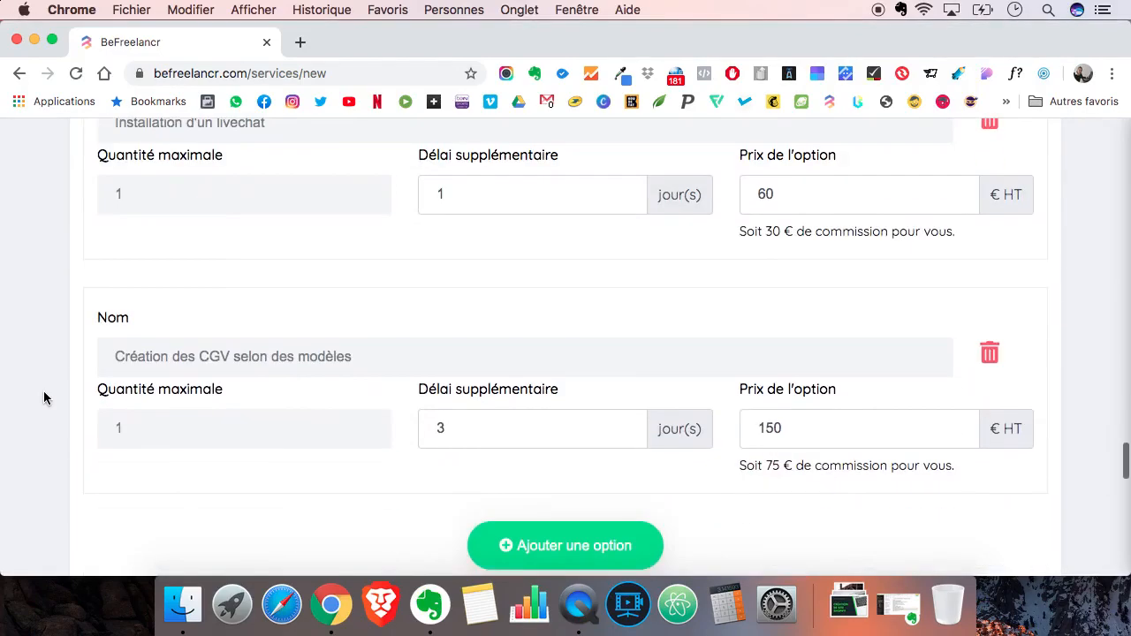
scroll(45, 399, down, 5)
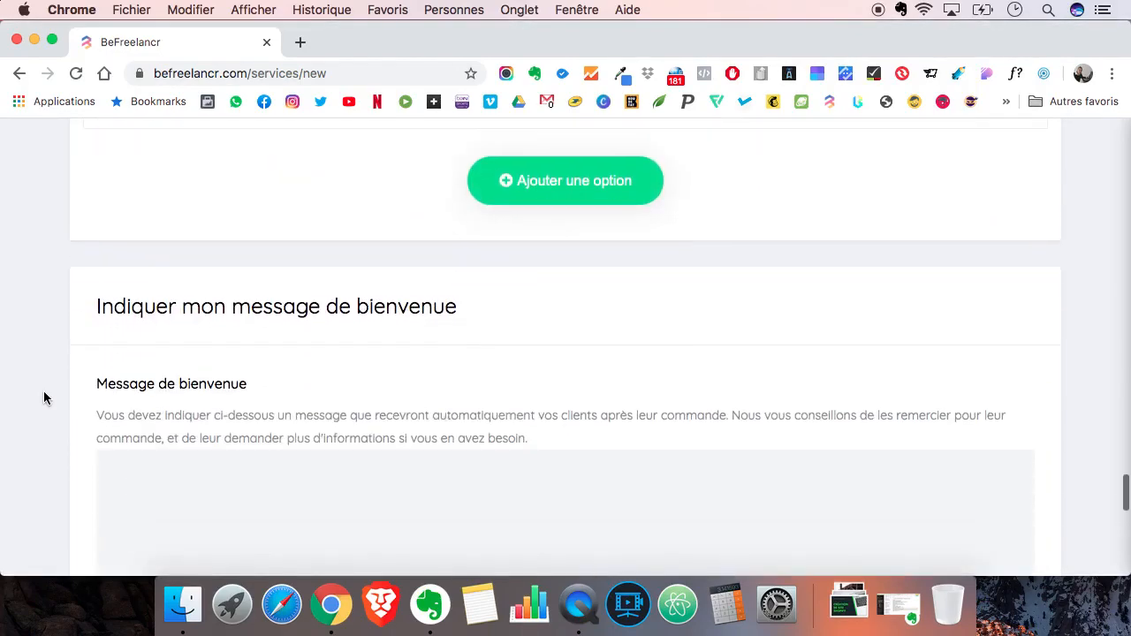
scroll(45, 398, up, 8)
scroll(44, 398, down, 2)
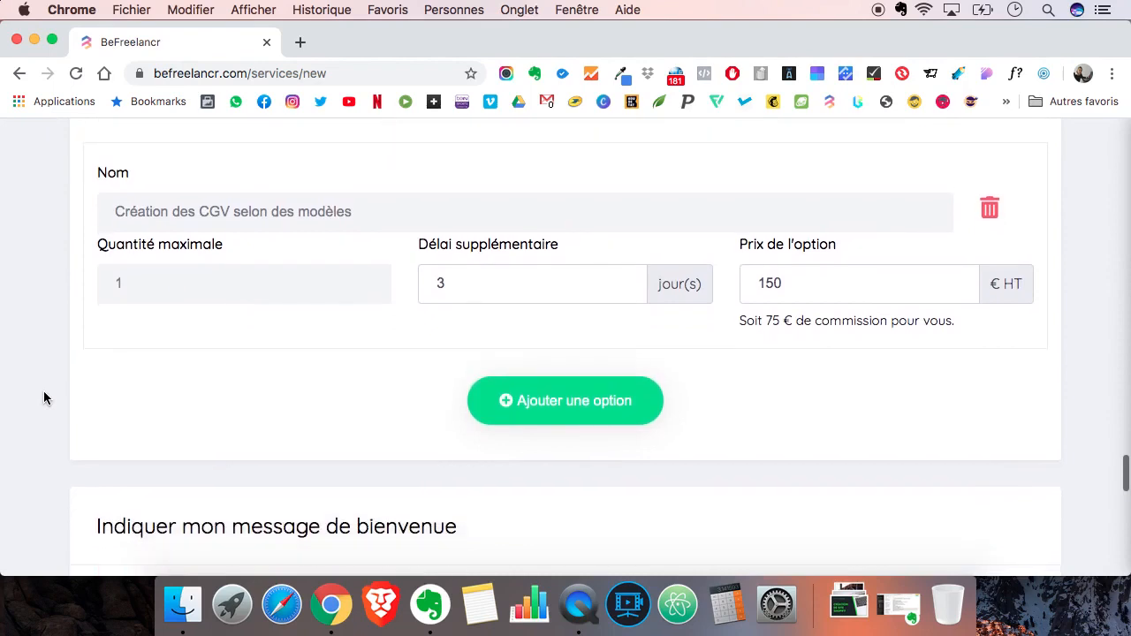
click(548, 402)
scroll(342, 399, down, 3)
click(274, 354)
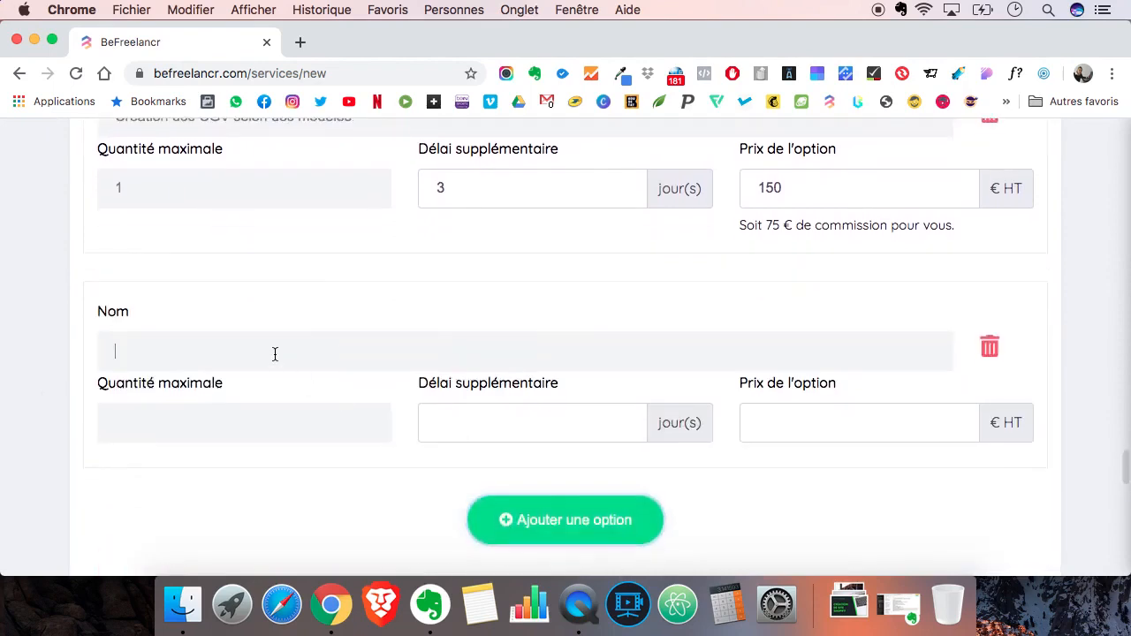
key(super+v)
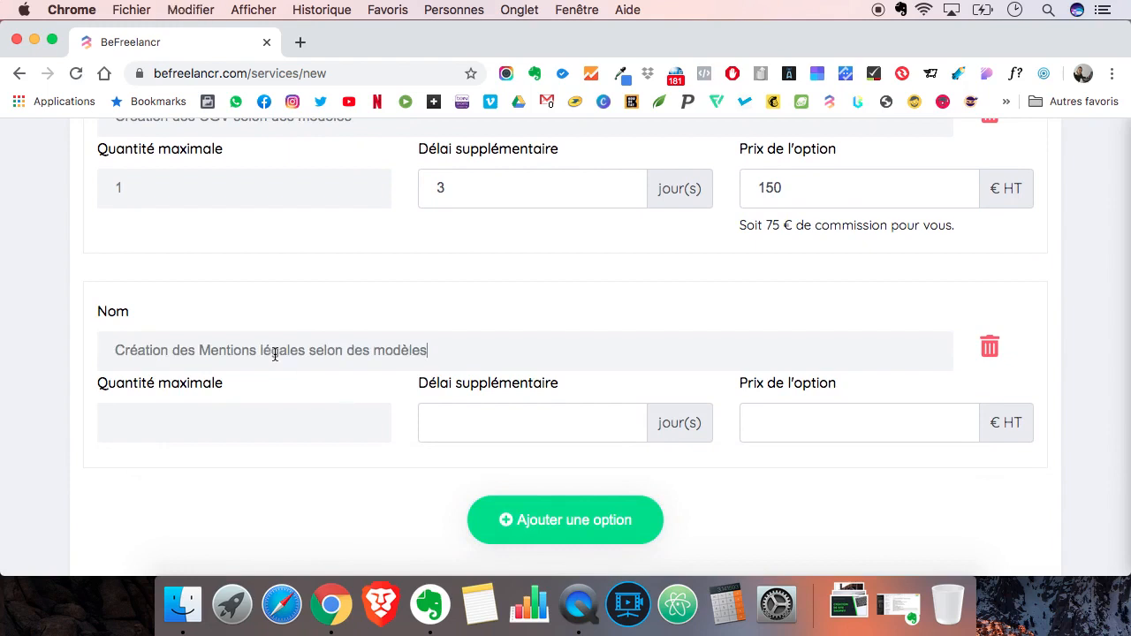
- Give the Mentions légales option a maximum quantity of 1, an additional delay of 2 days and a price of 80 € HT
click(188, 424)
text(1)
click(531, 420)
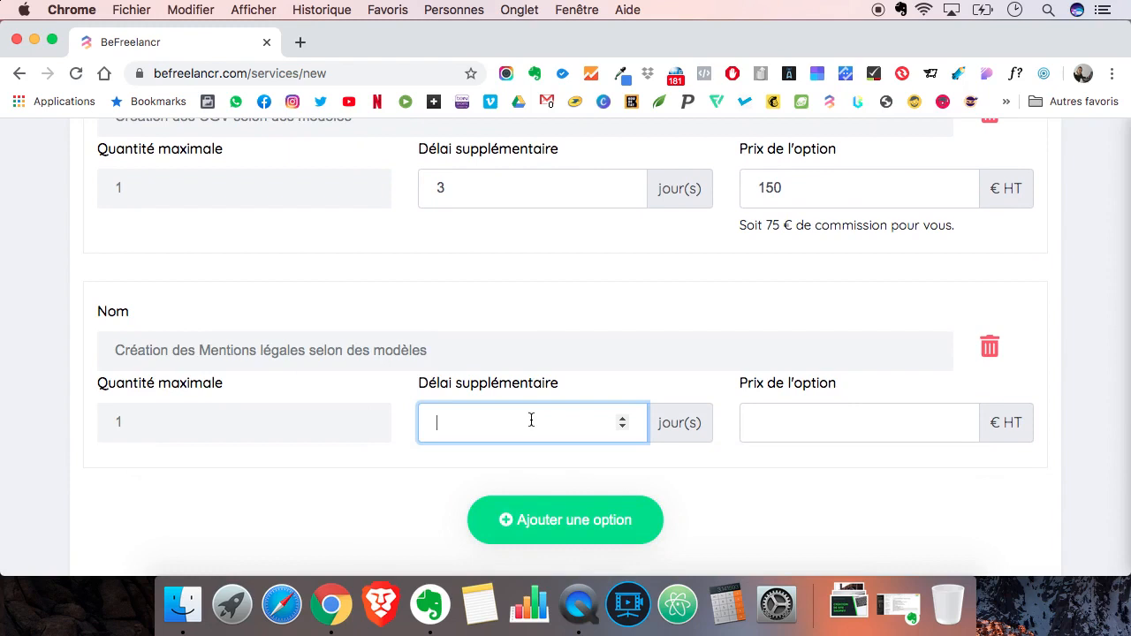
text(2)
click(786, 430)
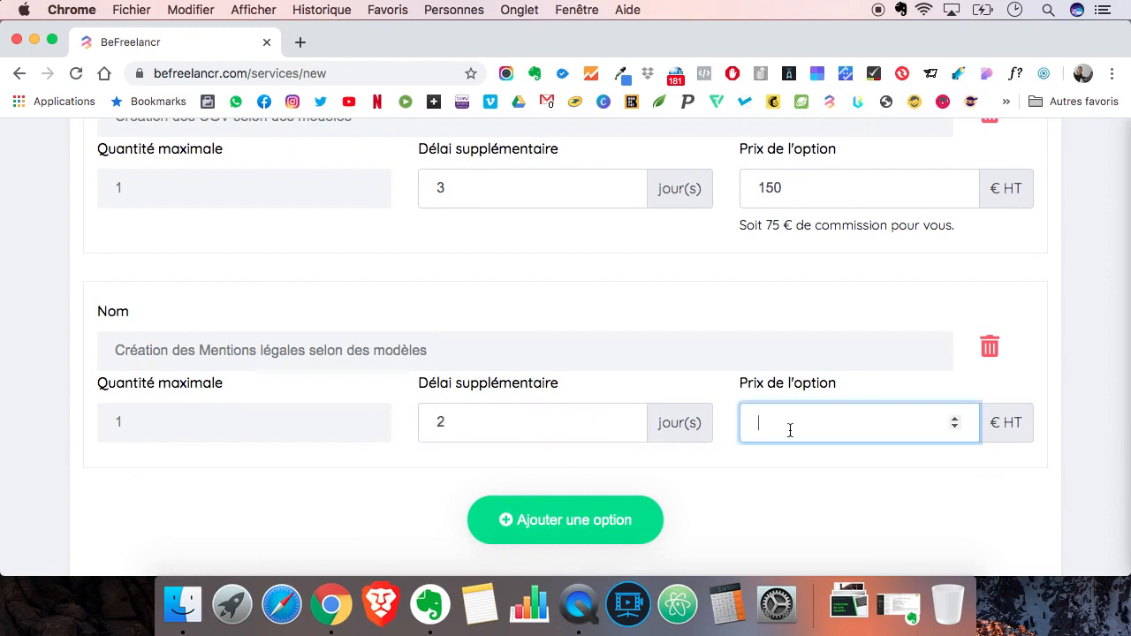
text(80)
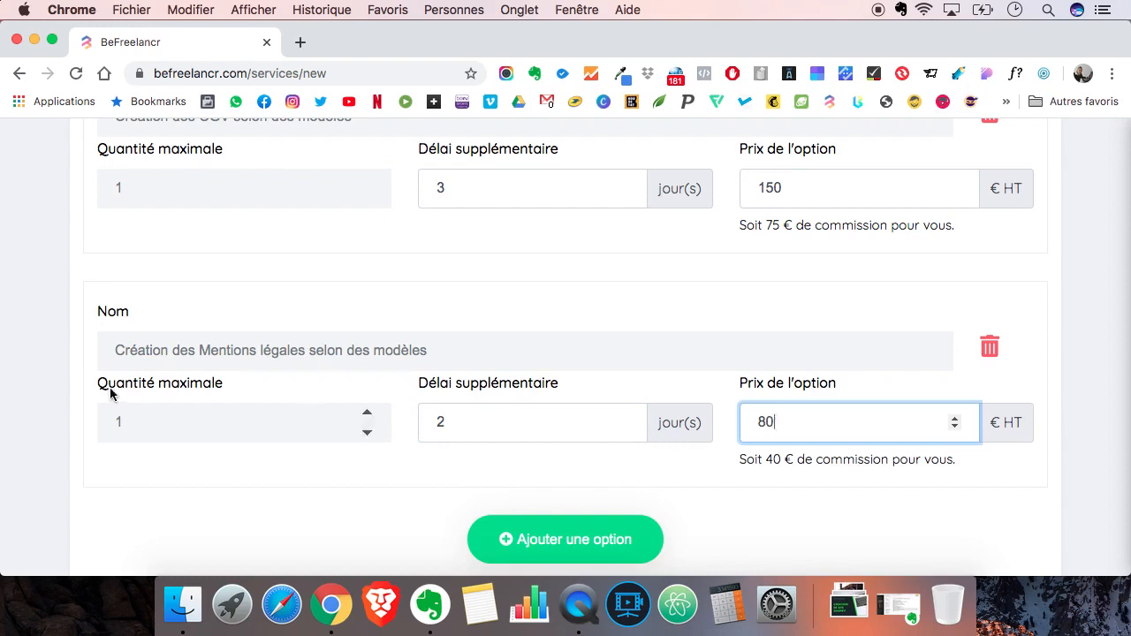
- Add a fourth option and name it "Personnalisation du CSS (design)", copied from the description's "Mes options" list
scroll(45, 413, up, 4)
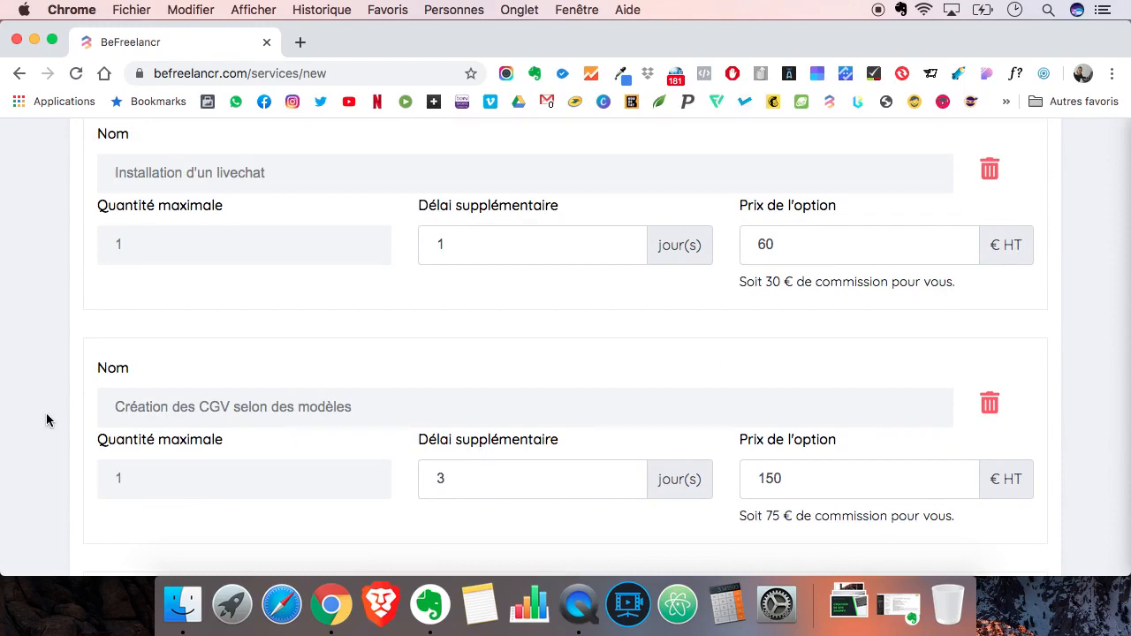
scroll(46, 413, up, 15)
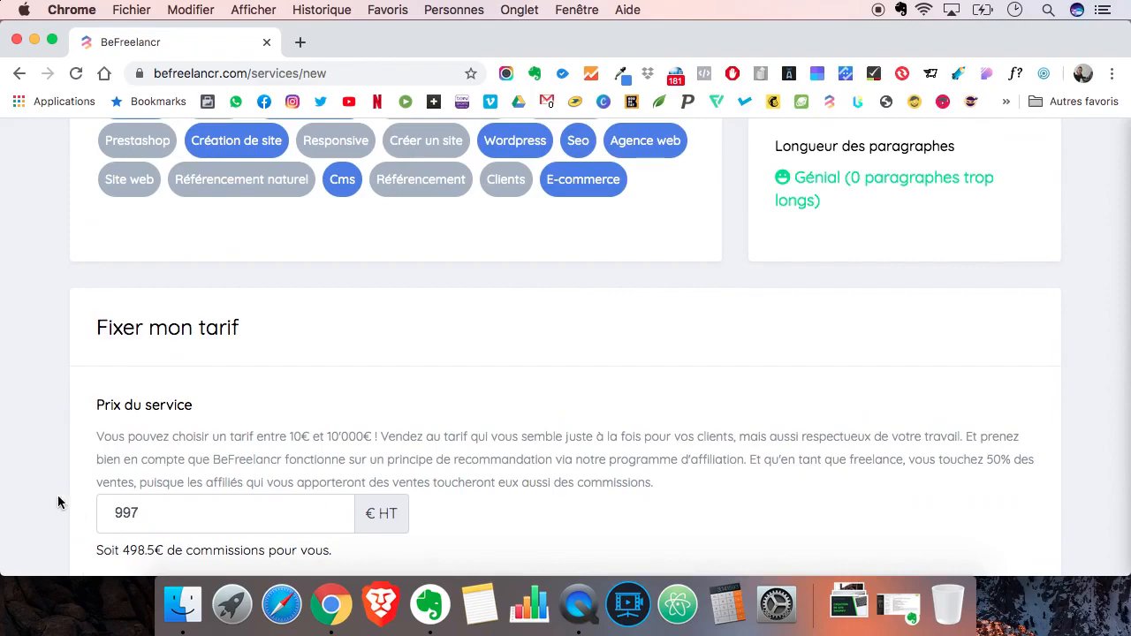
scroll(49, 491, up, 10)
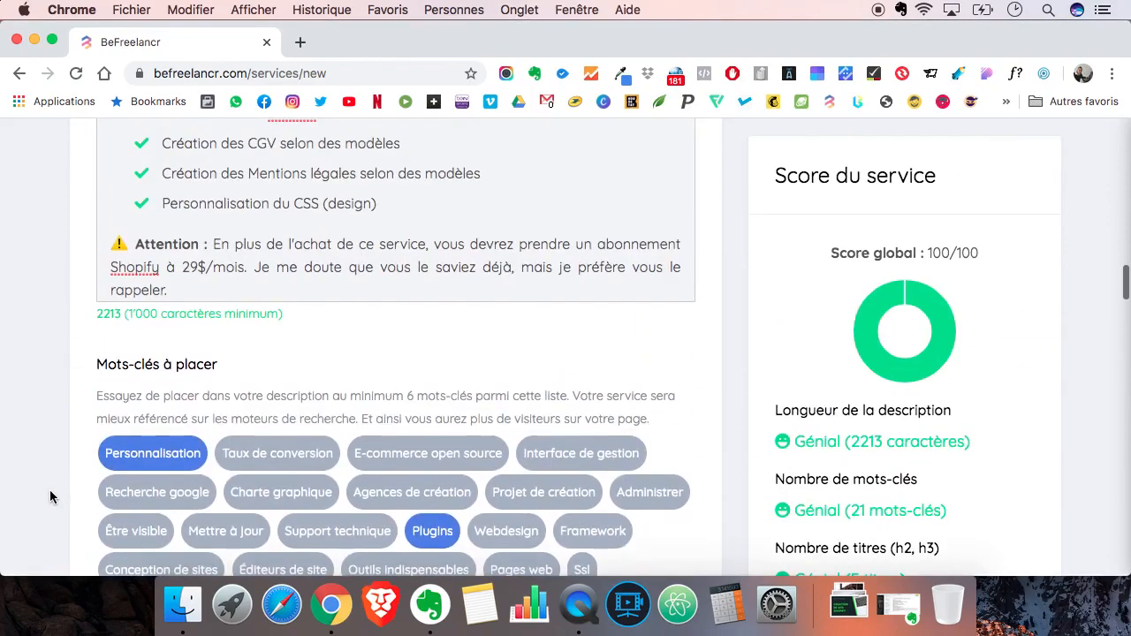
scroll(50, 491, up, 3)
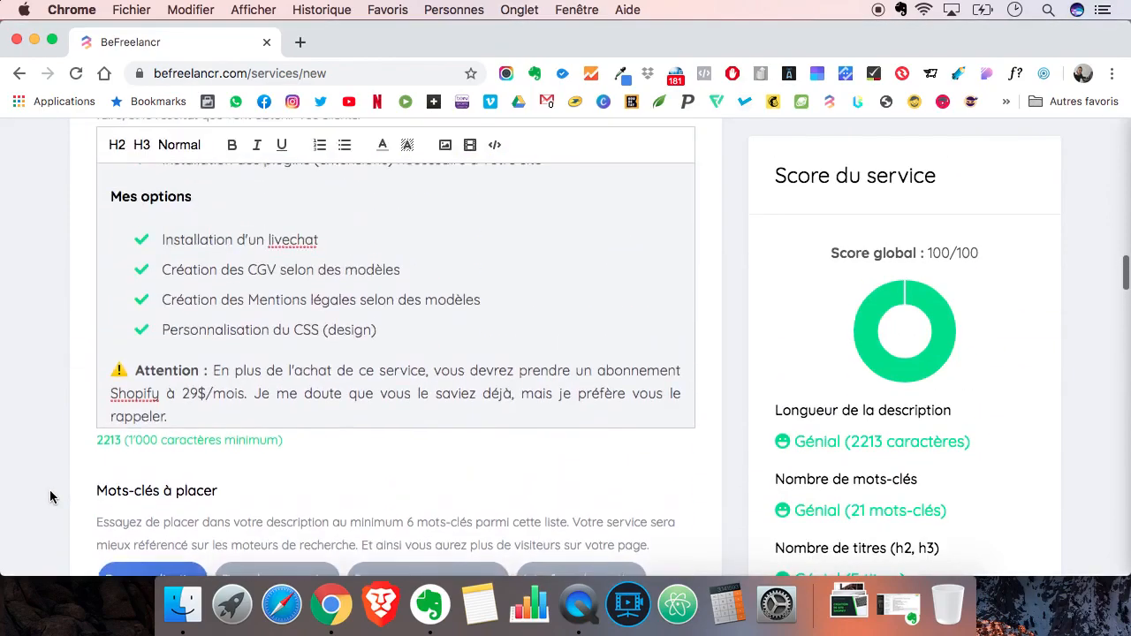
triple_click(228, 320)
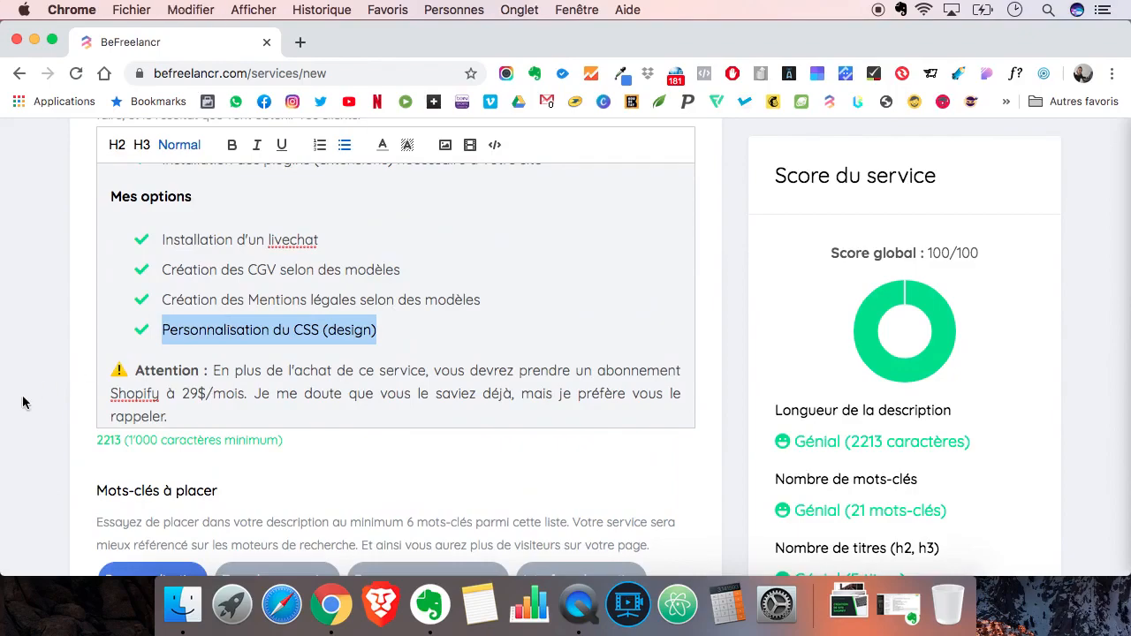
scroll(24, 402, down, 20)
scroll(24, 402, down, 10)
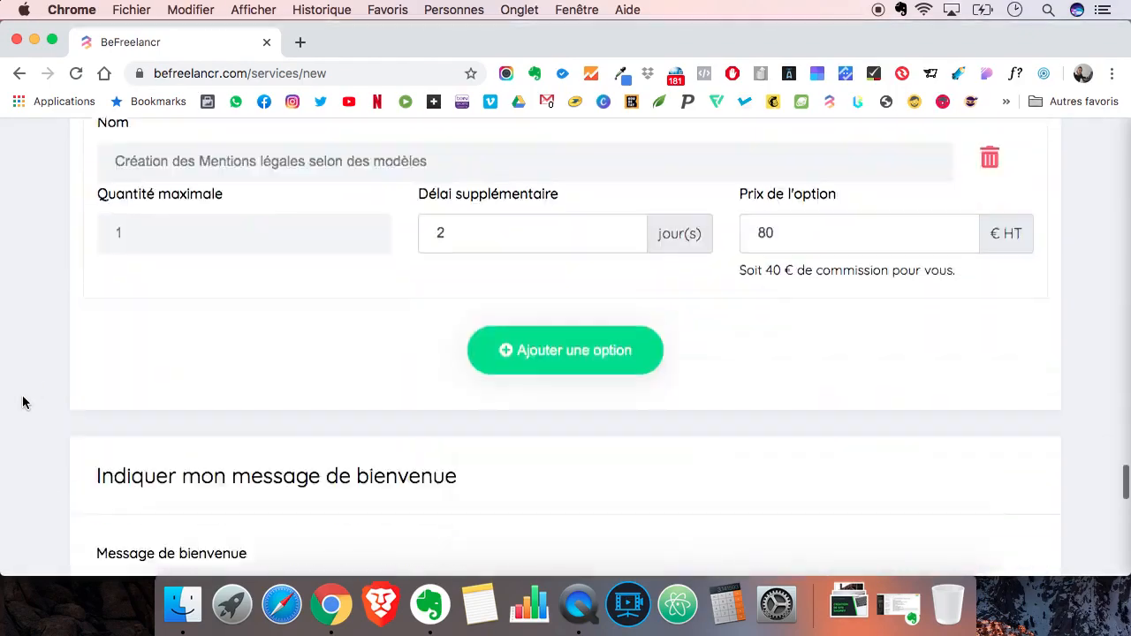
click(546, 300)
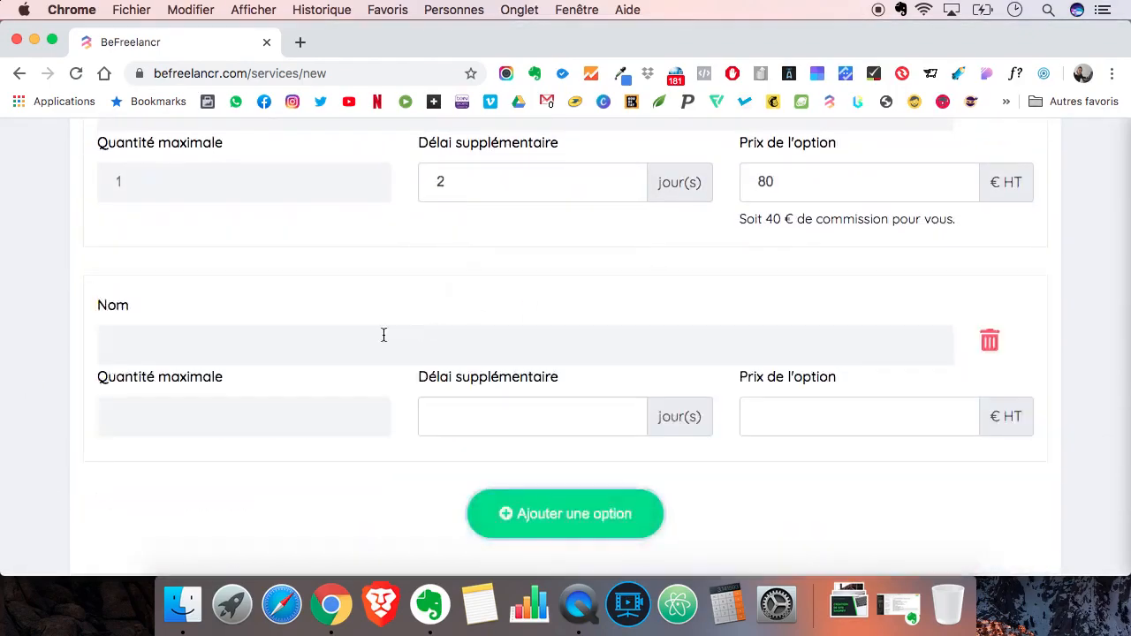
click(315, 346)
key(super+v)
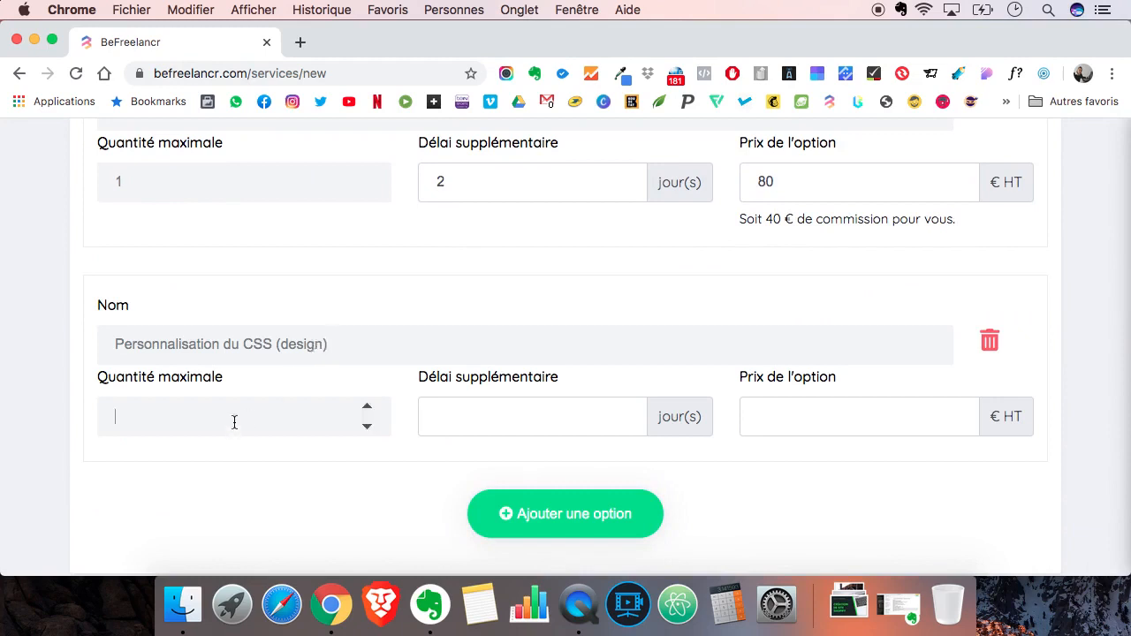
- Set the maximum quantity of the CSS option to 10
click(234, 422)
text(10)
click(324, 347)
key(BackSpace)
key(BackSpace)
key(BackSpace)
key(BackSpace)
key(BackSpace)
key(BackSpace)
text(à voir ensemble)
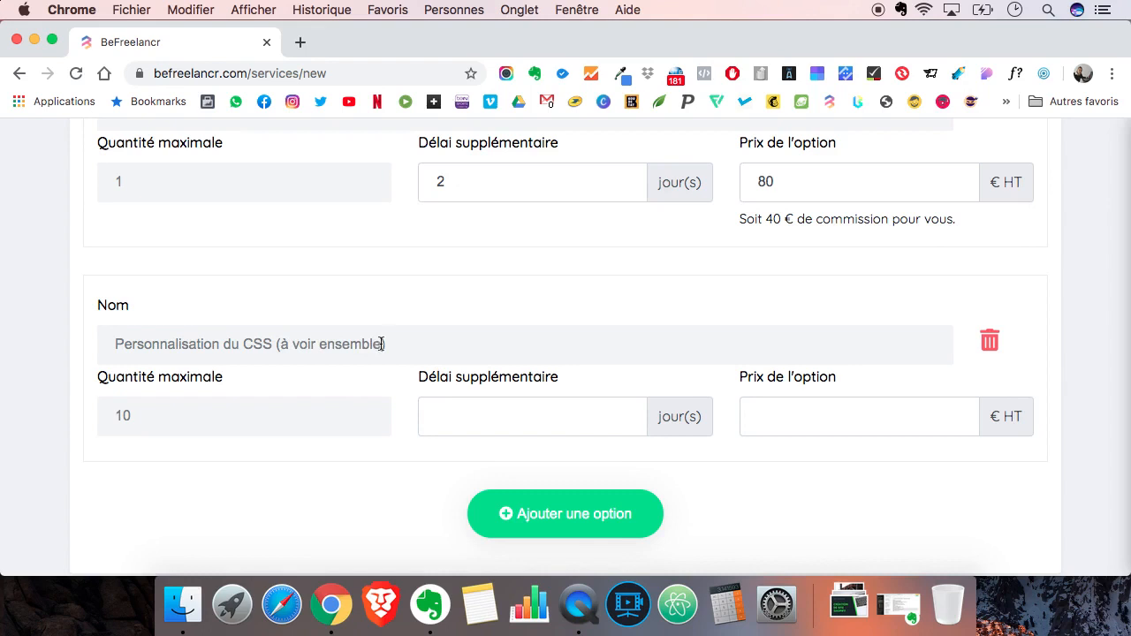
drag(392, 344, 282, 346)
text(design))
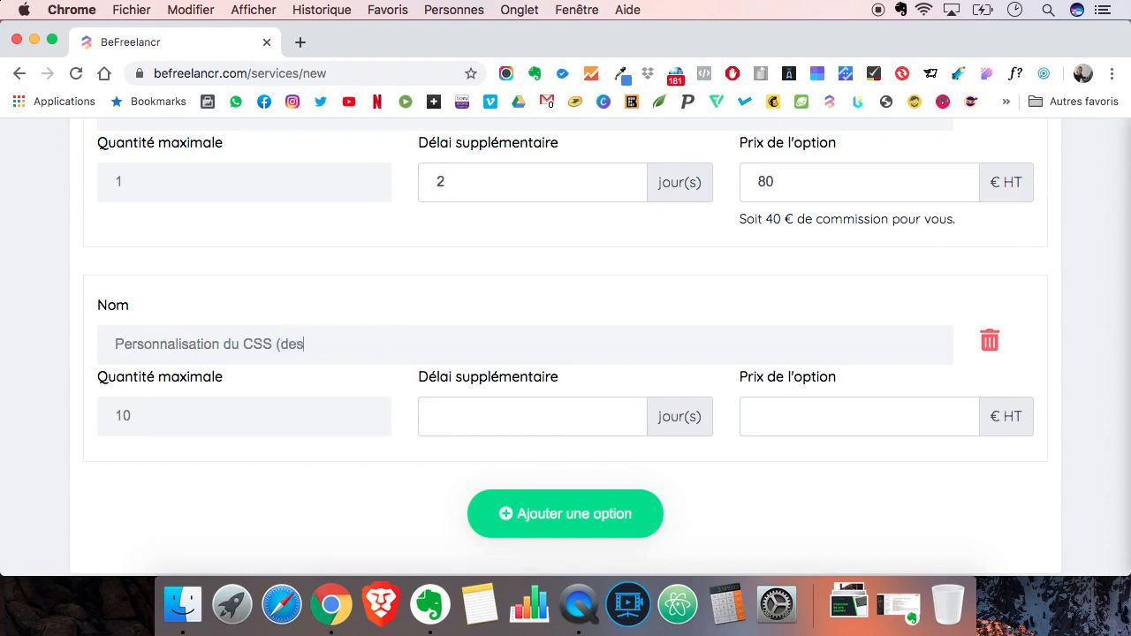
- Give the CSS option a maximum quantity of 1, an additional delay of 3 days and a price of 150 € HT
click(217, 413)
key(BackSpace)
click(451, 417)
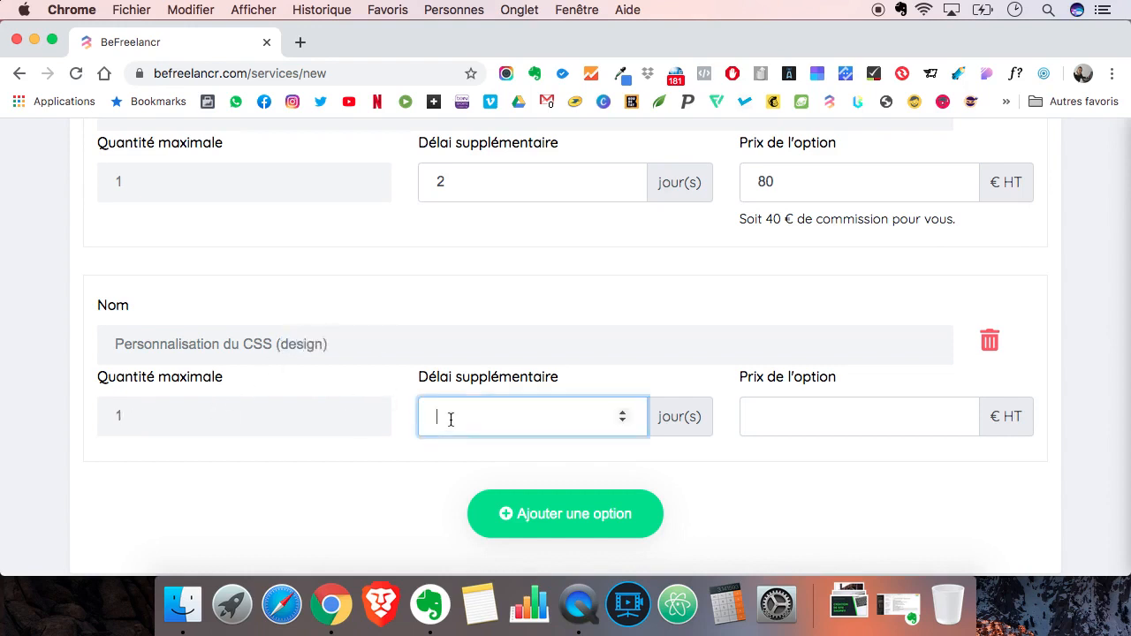
text(3)
click(766, 421)
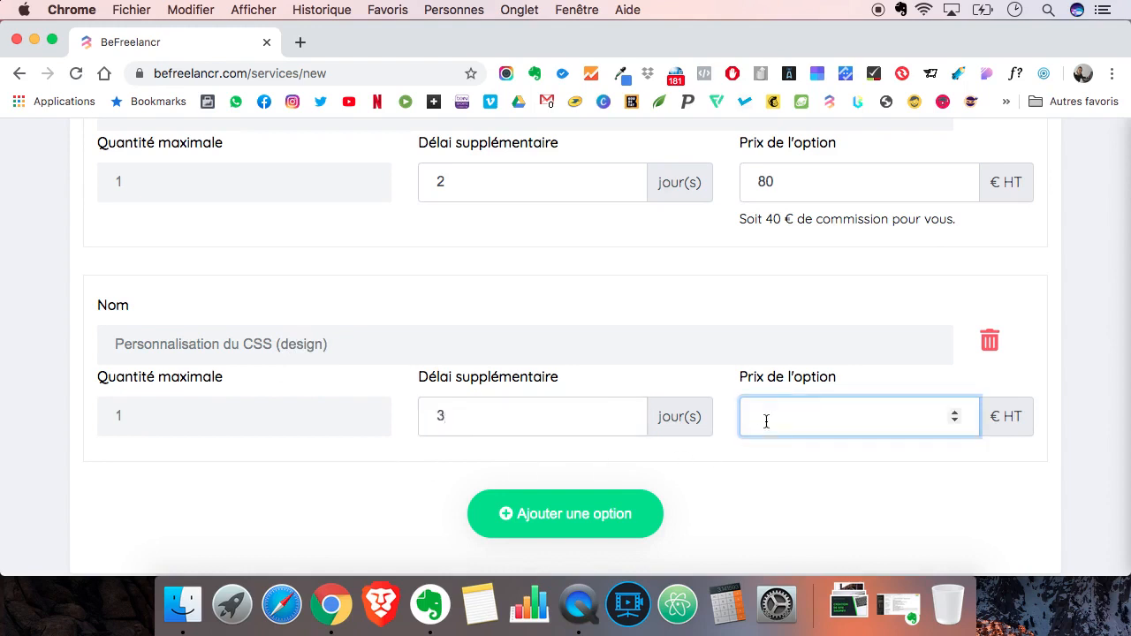
text(150)
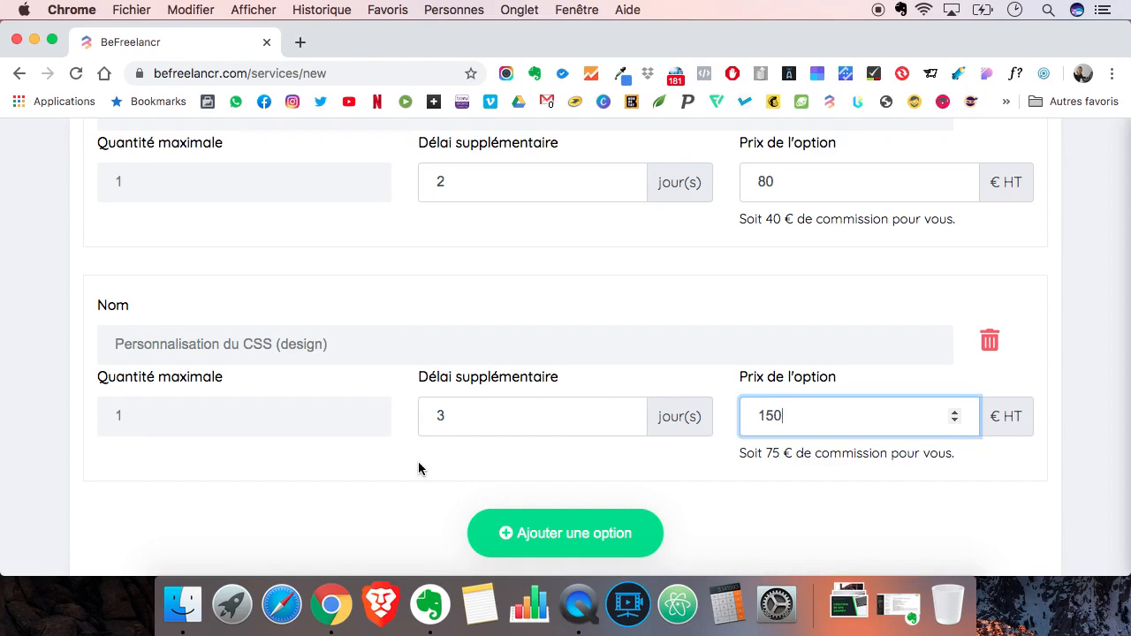
- Change the price of the CSS option to 200 € HT
key(BackSpace)
key(BackSpace)
key(BackSpace)
text(200)
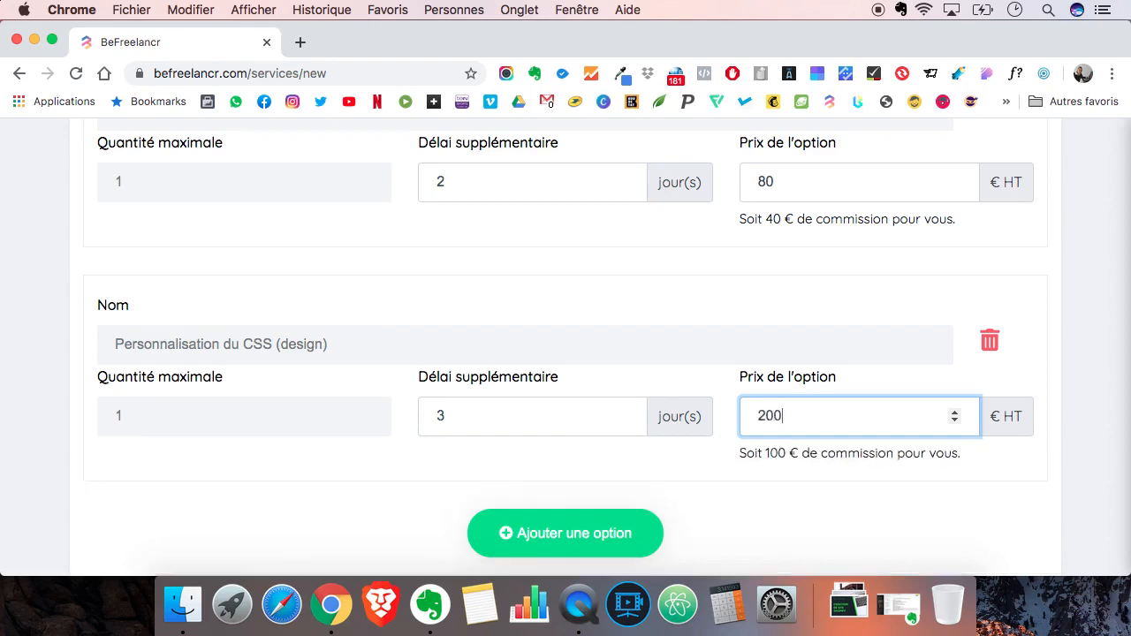
click(50, 412)
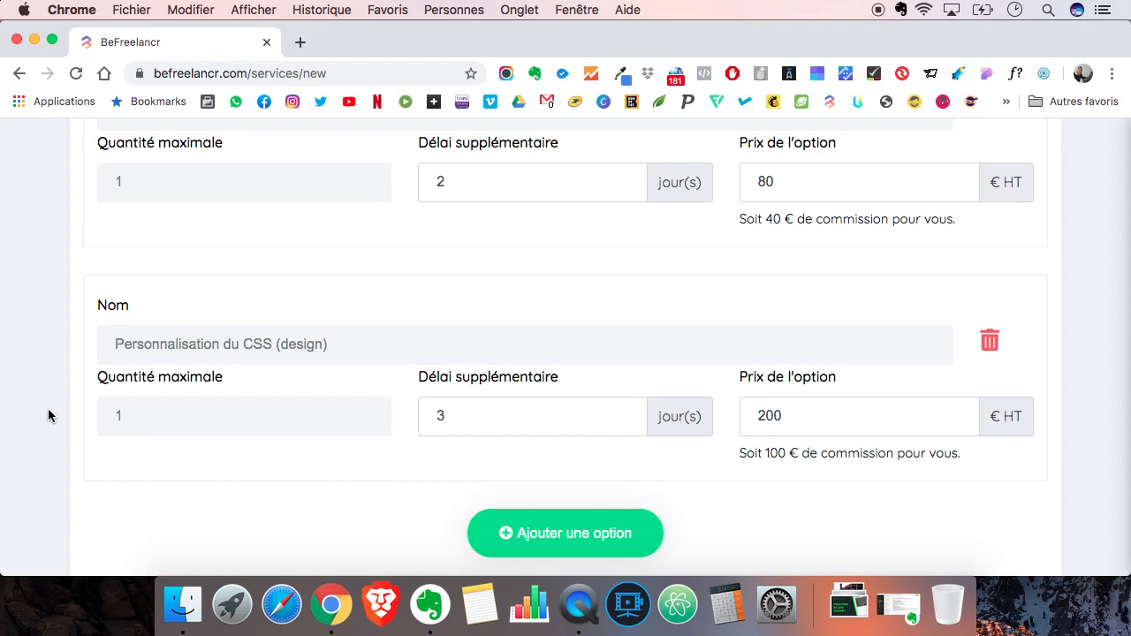
- Begin the welcome message with the line "Bonjour et merci pour votre commande !"
scroll(48, 415, down, 4)
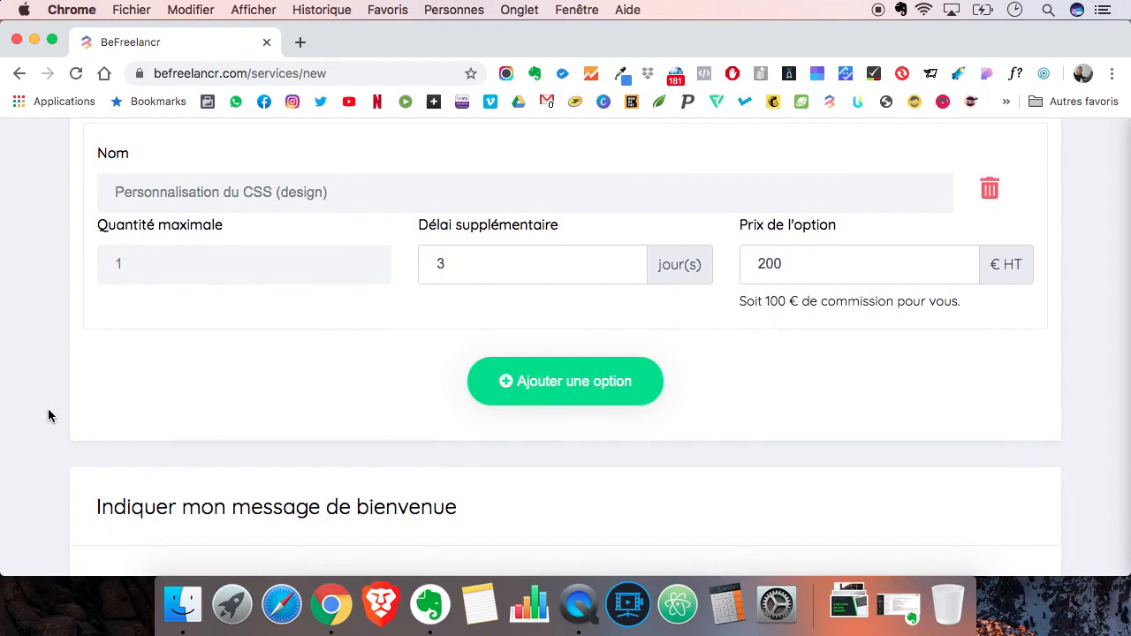
scroll(47, 415, down, 3)
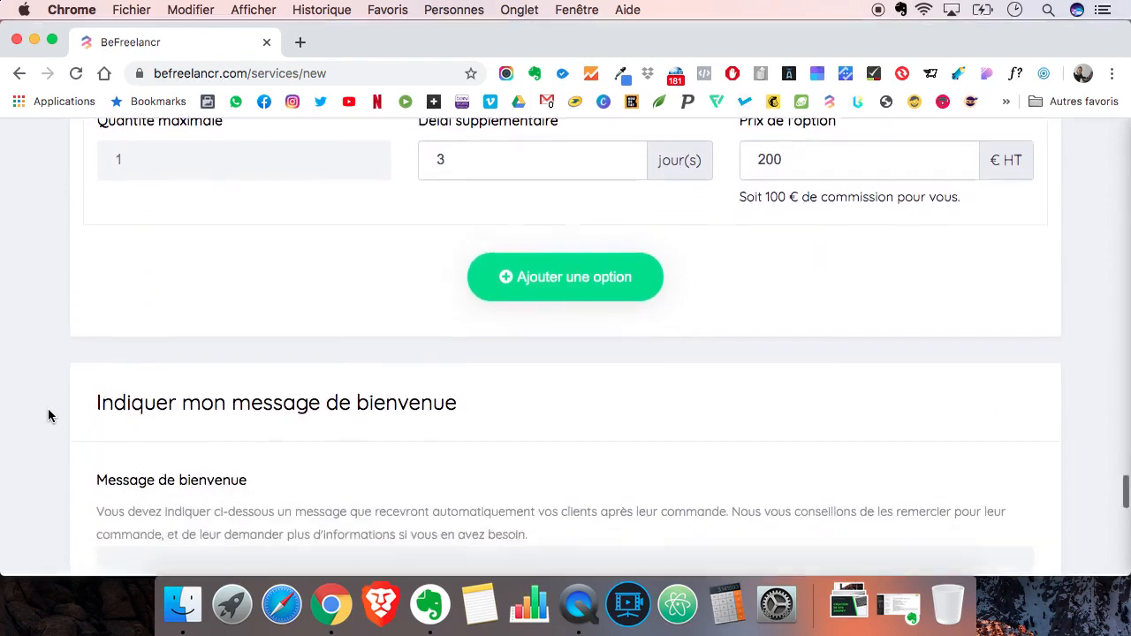
scroll(48, 416, down, 5)
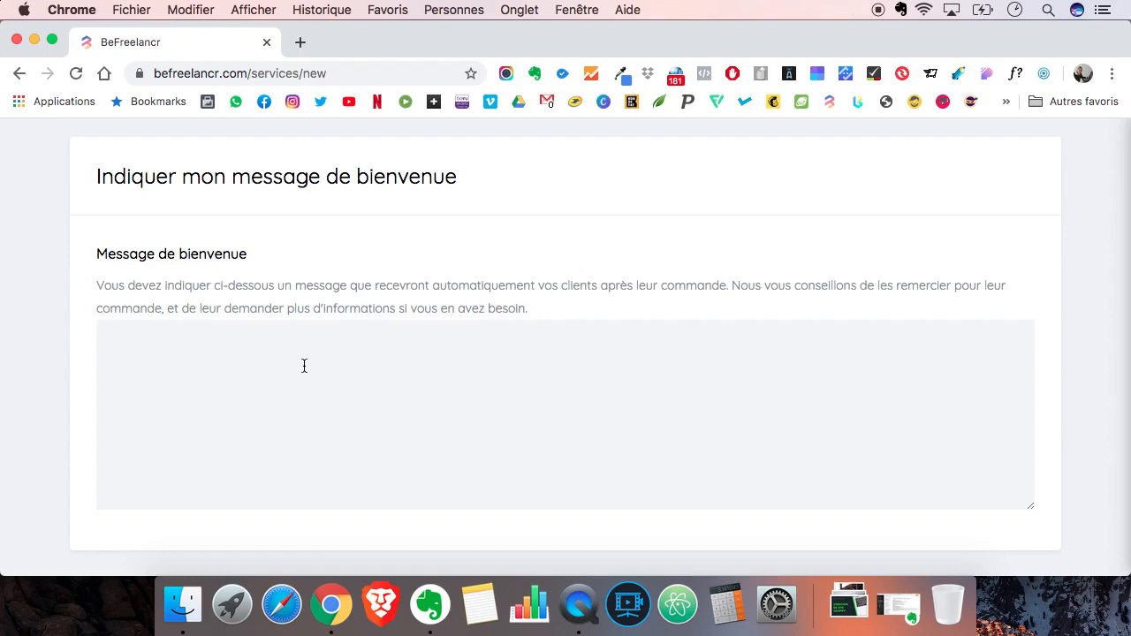
text(Bonjour et merci)
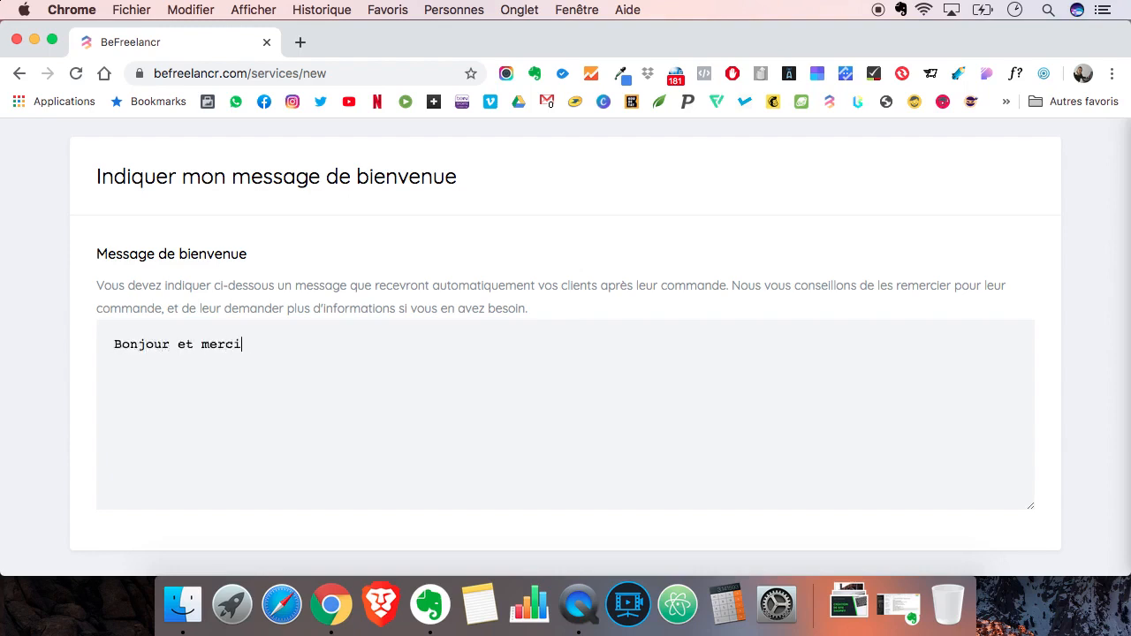
text( pour votre comma)
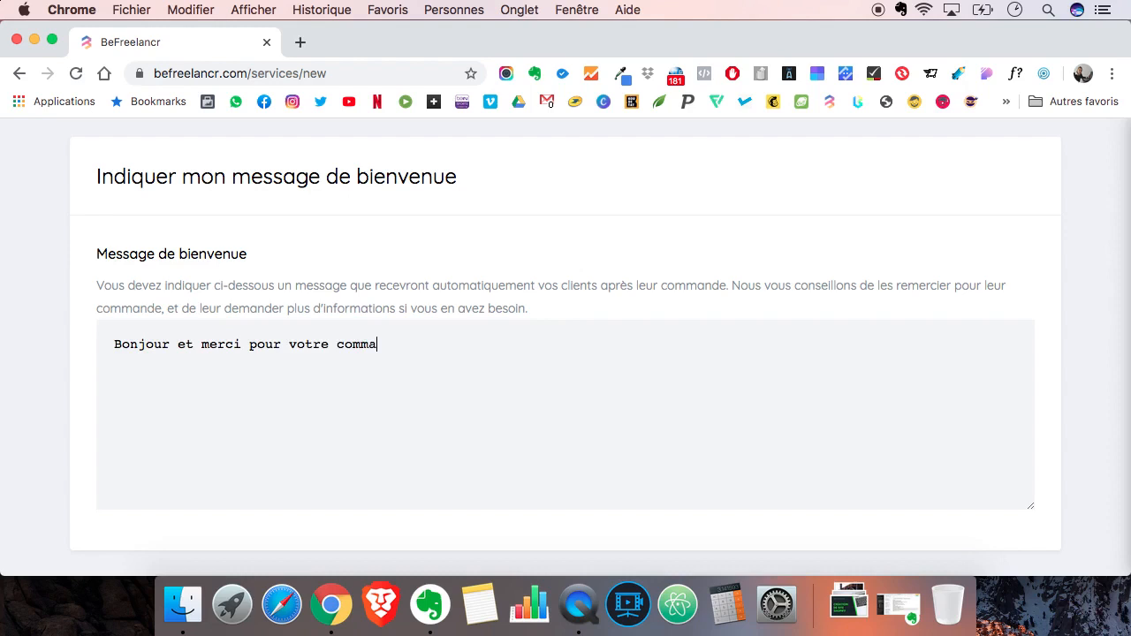
text(nde !)
- Add "Pour réaliser votre commande, j'ai besoin de ces informations :" to the welcome message, followed by three "- Blabla" placeholder lines
text(Pour réali)
text(ser votre c)
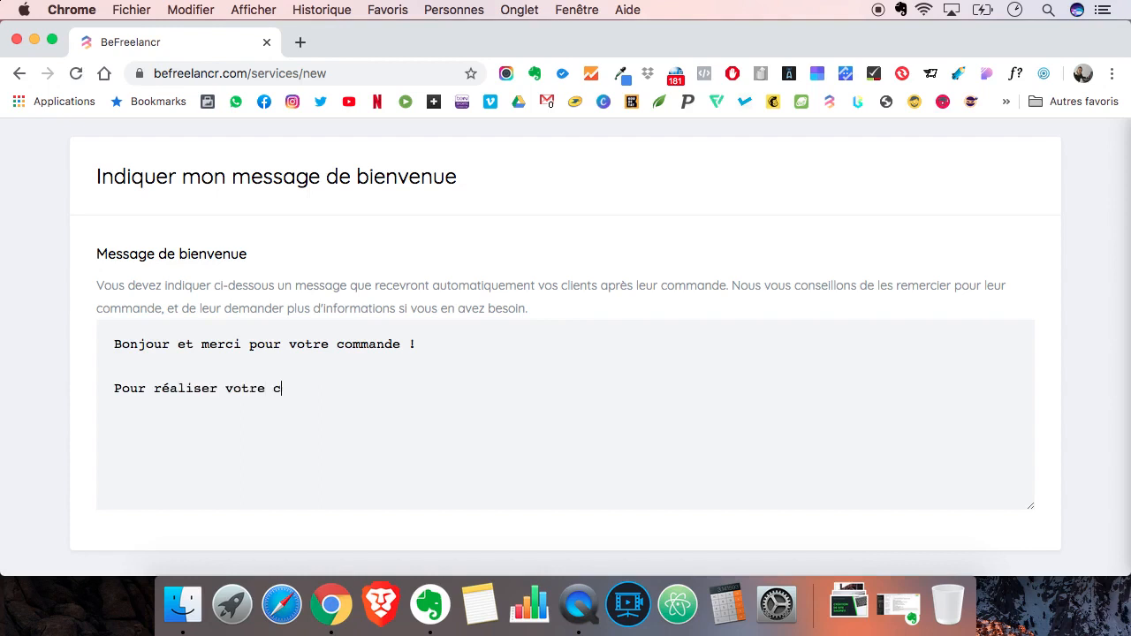
text(ommande, j'ai besoin de ces informations )
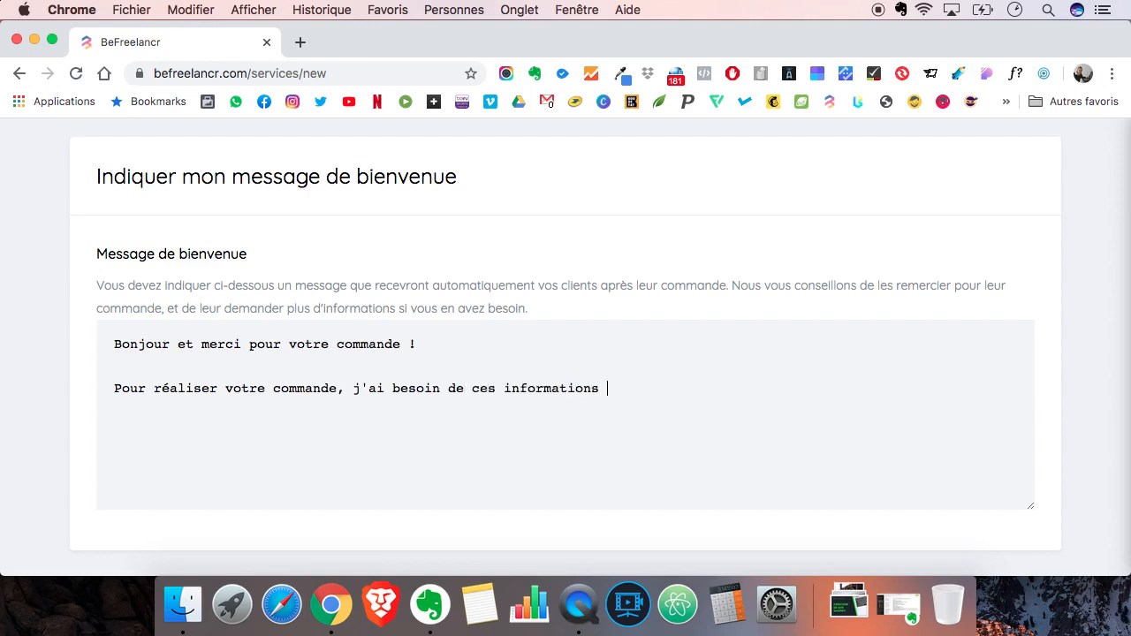
text(: -)
text(Blb)
text(abla)
text(- Blabla)
text(- Bk)
key(BackSpace)
text(labla)
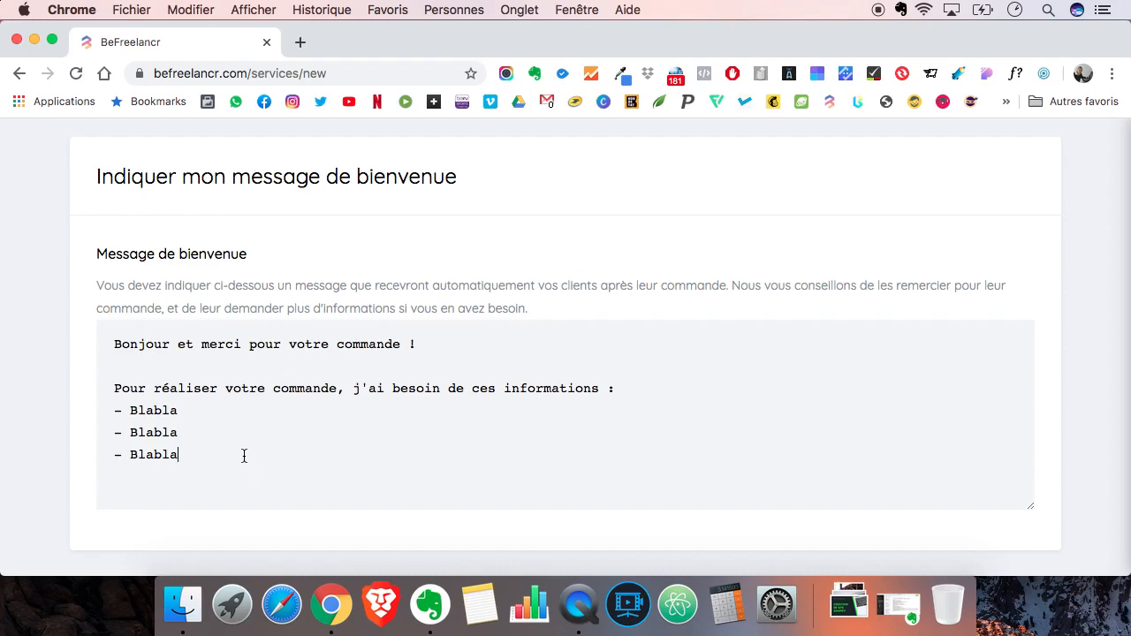
- Delete the information request and its three placeholder lines from the welcome message, keeping the greeting
drag(244, 455, 119, 388)
key(BackSpace)
key(BackSpace)
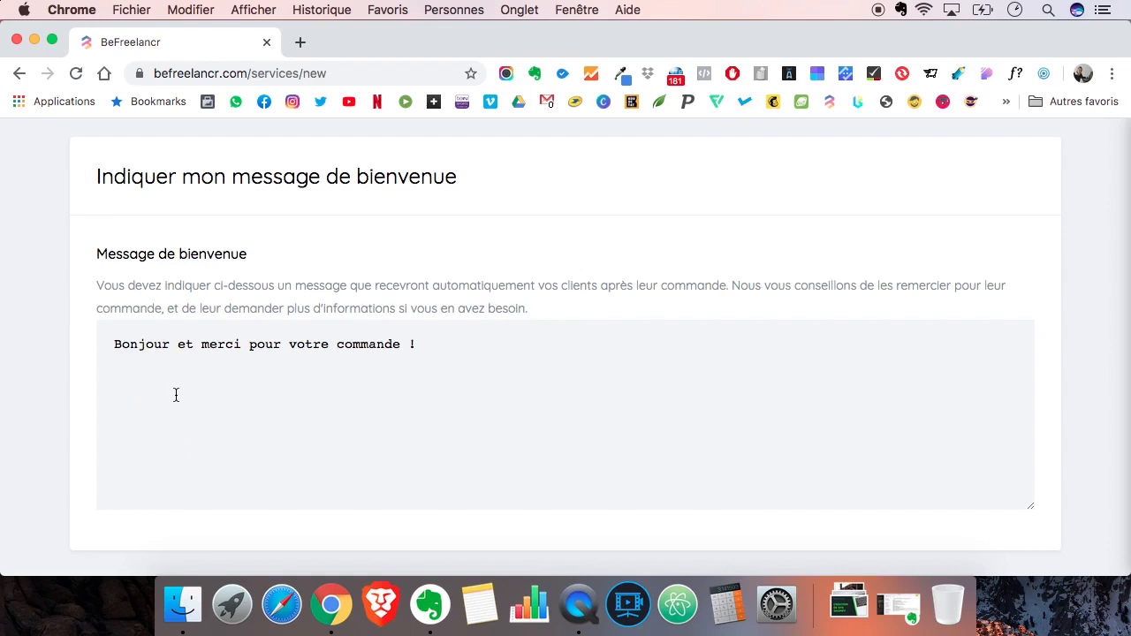
- Add the paragraph "Avant de commencer votre mission, j'aurais besoin de savoir si vous avez déjà un compte Shopify ou pas encore ?"
text(Avant de commencer votre)
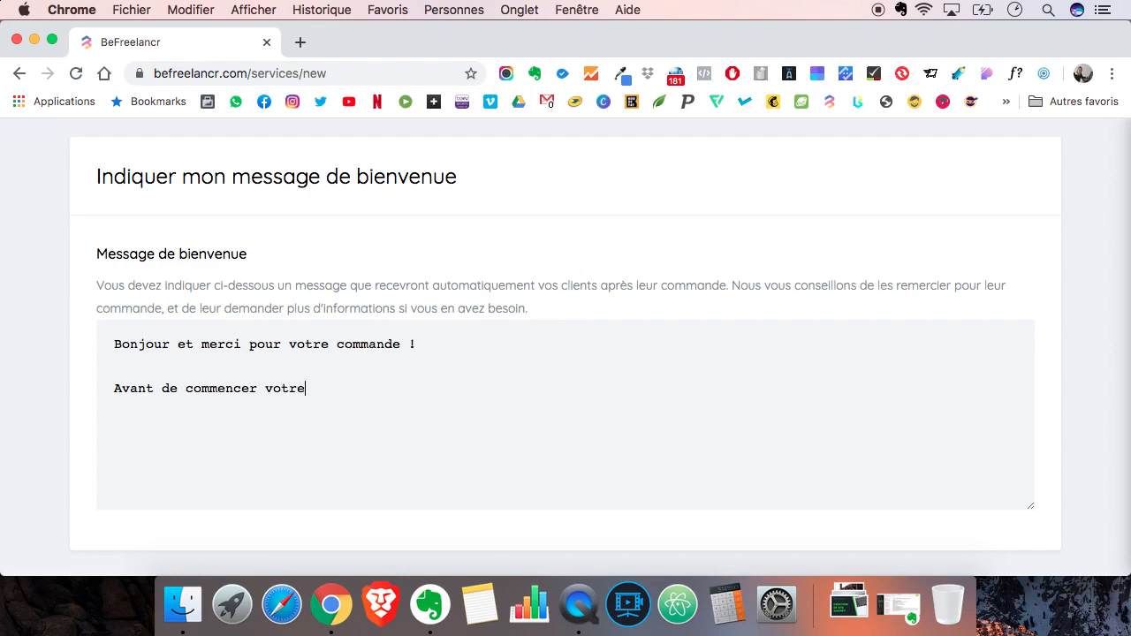
text( mission, j'aurais )
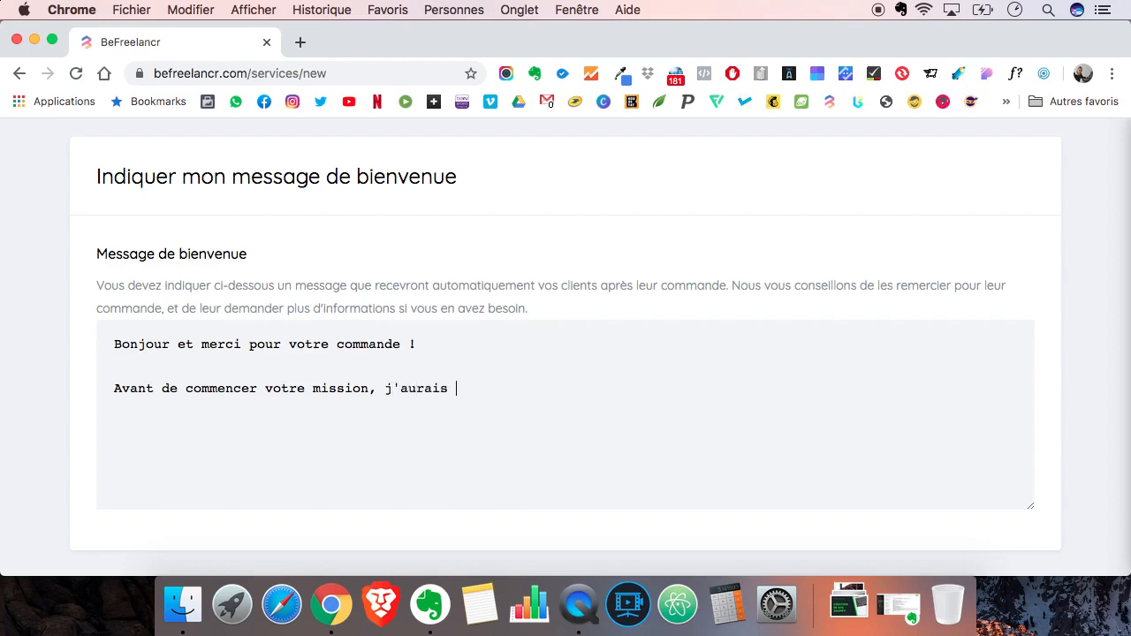
text(besoin de savoir si vous avez )
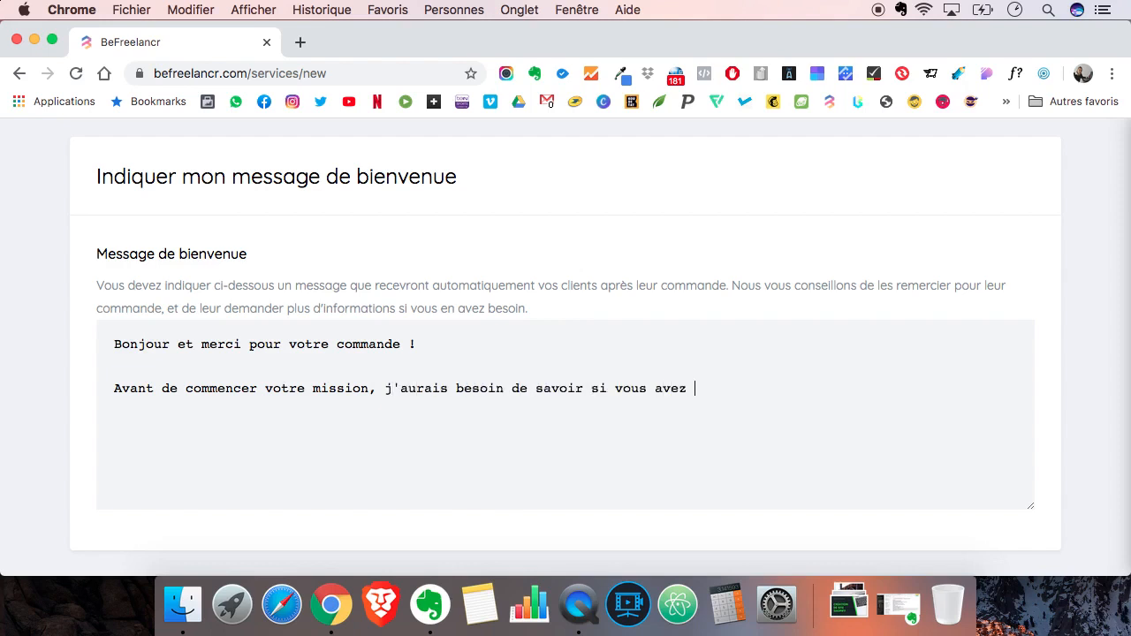
text(déjà un compte Shopi)
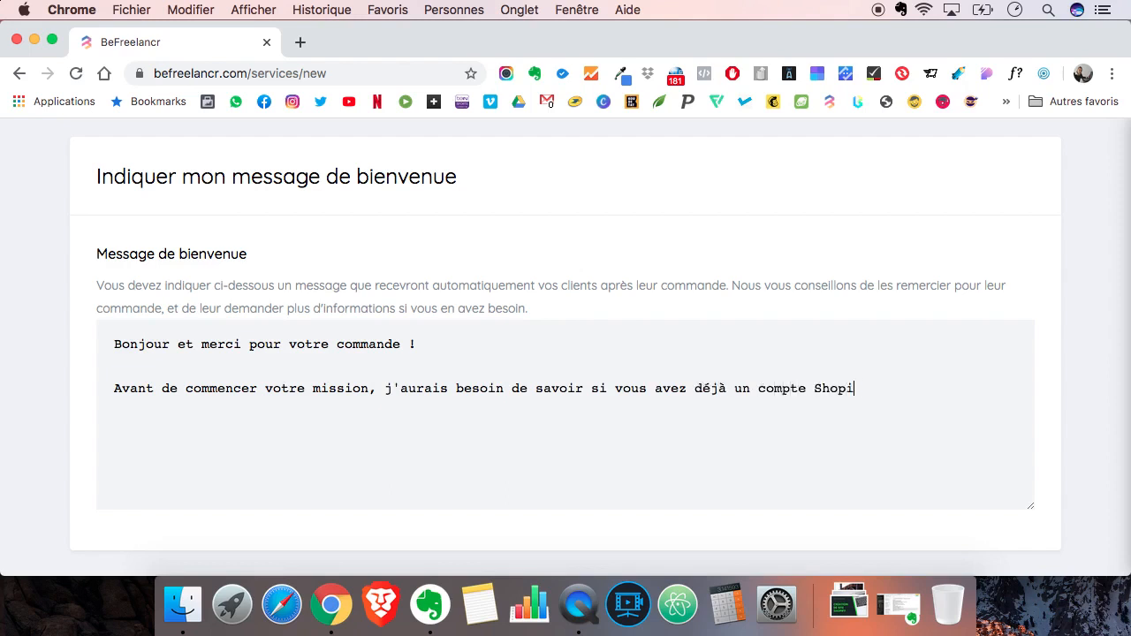
text(fy ou pas encore ?  Je)
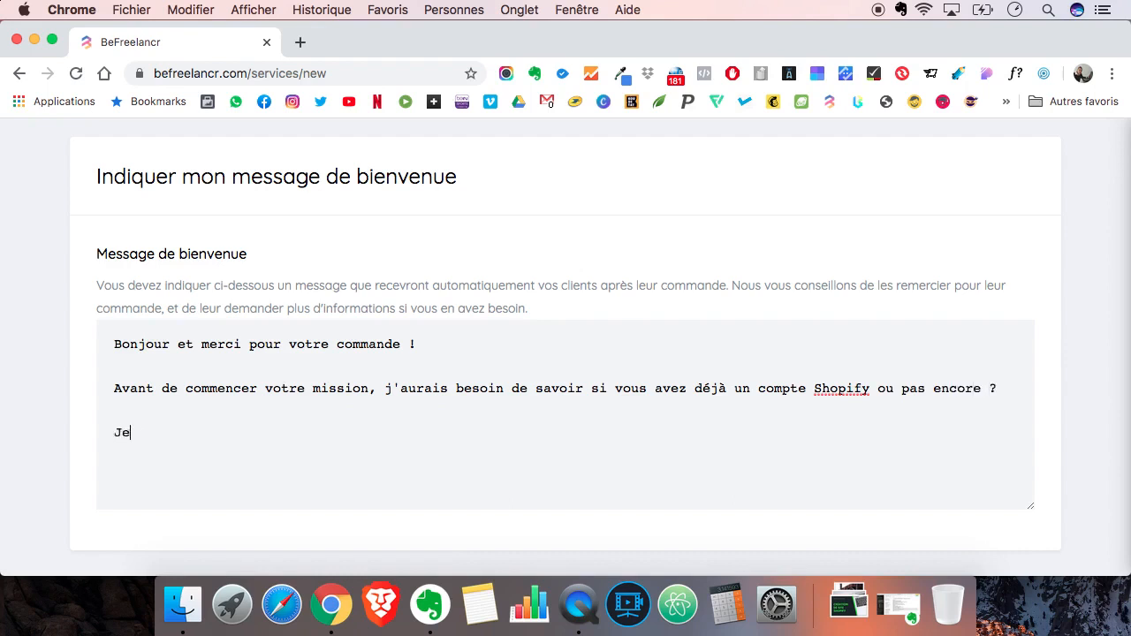
text( vous contacte dans quelques )
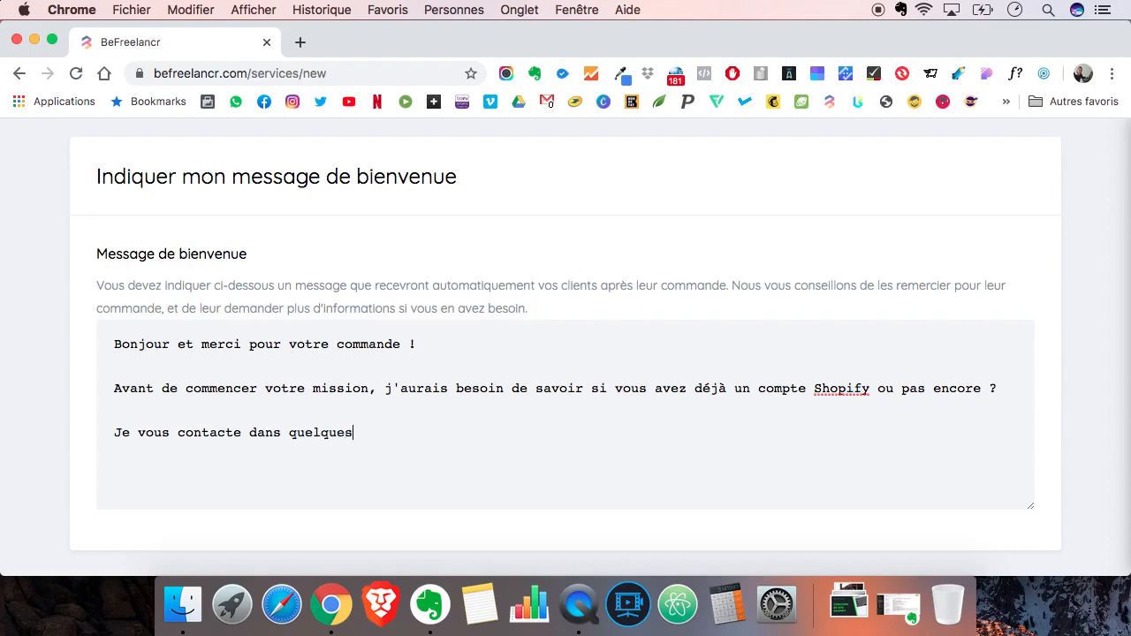
text(heures lorsque j'ai pr)
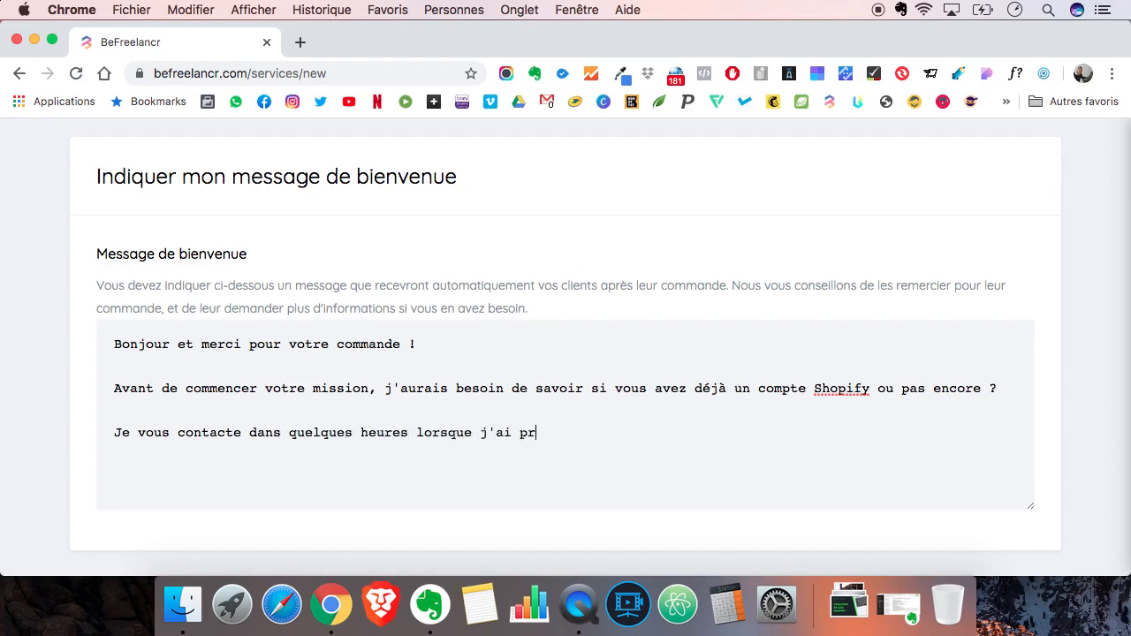
text(is con)
- Add the paragraph "Je vous contacte dans quelques heures lorsque j'aurai pris connaissance de votre commande." to the welcome message
key(BackSpace)
key(BackSpace)
key(BackSpace)
key(BackSpace)
key(BackSpace)
key(BackSpace)
text(aurais pris connaissance)
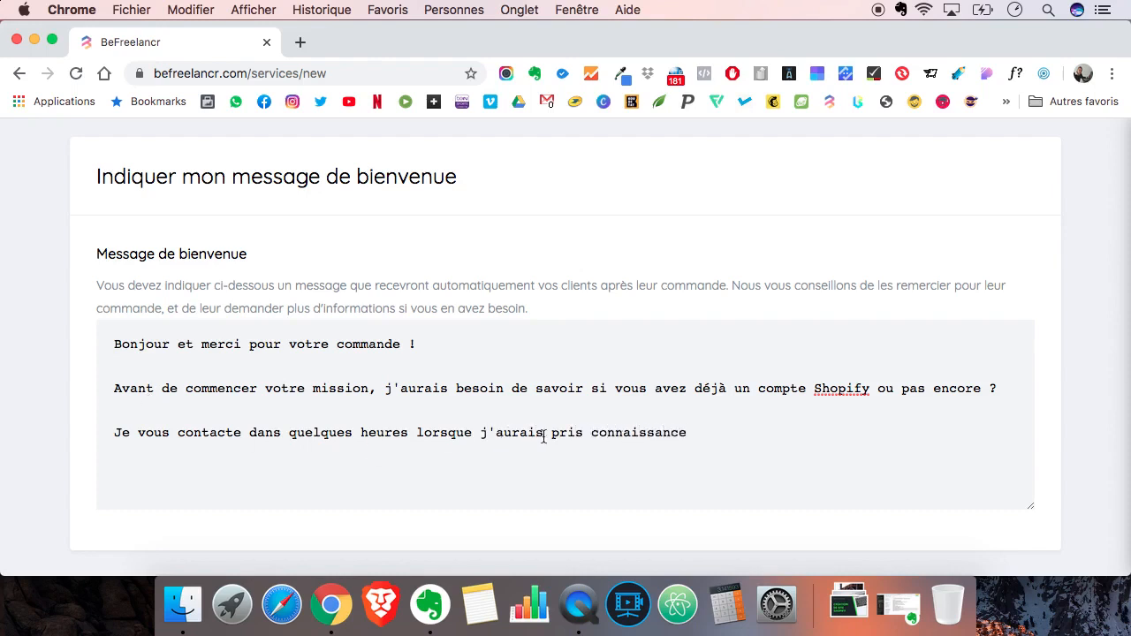
key(BackSpace)
click(739, 445)
text(de votre commande.)
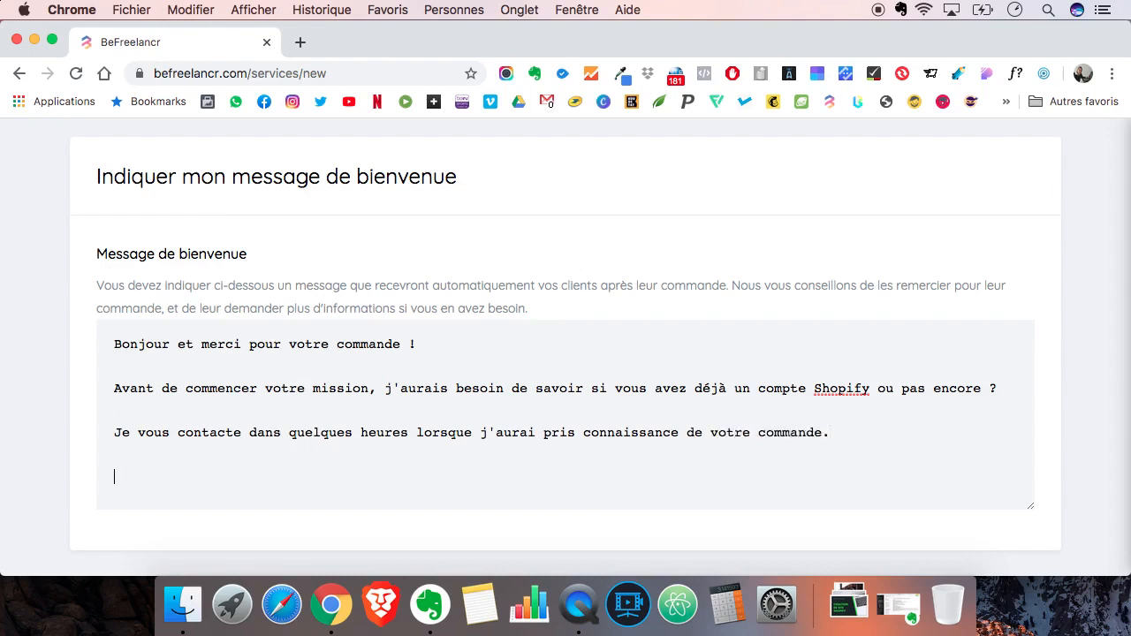
key(Return)
key(Return)
text(Au plaisir de)
drag(225, 477, 132, 477)
key(BackSpace)
key(BackSpace)
key(BackSpace)
- Close the welcome message with "À tout à l'heure," and the freelancer's first name on the line below
text(A)
key(Right)
text(tout à l'heure,)
key(Return)
text(David)
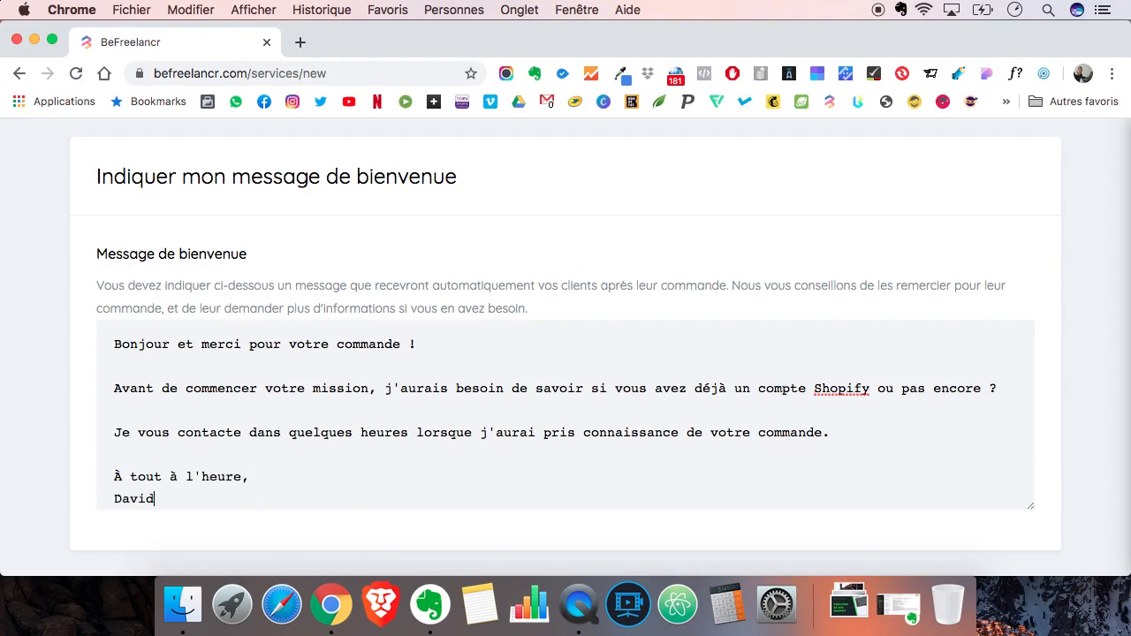
- Review the completed service form, from the keywords and service score to the price, delivery times and options
scroll(137, 470, down, 1)
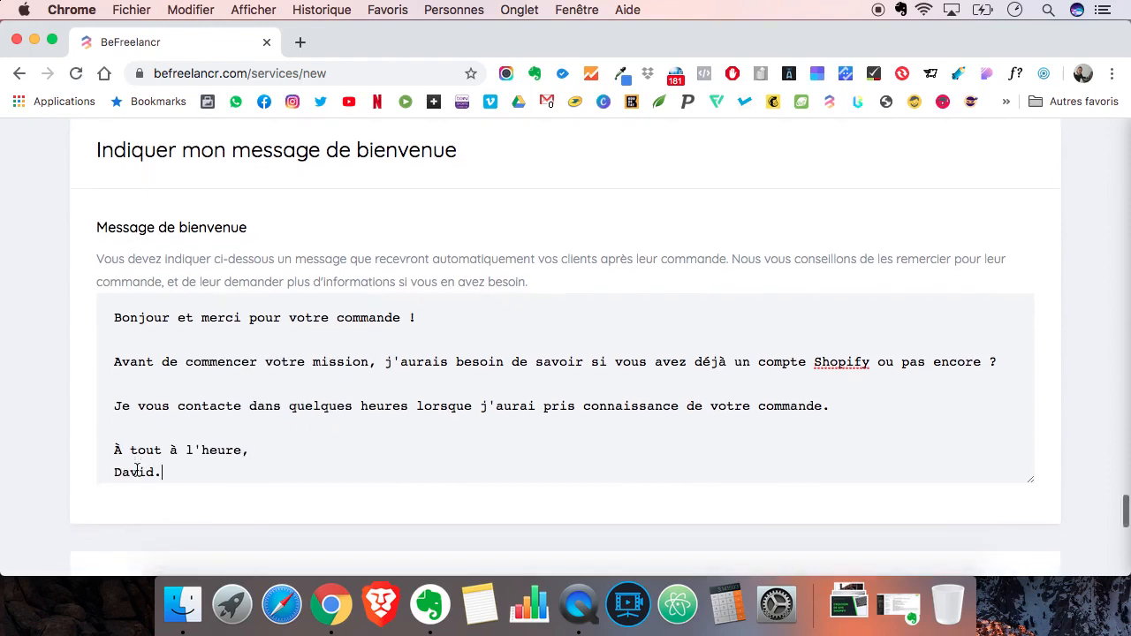
scroll(30, 430, down, 3)
scroll(30, 430, down, 2)
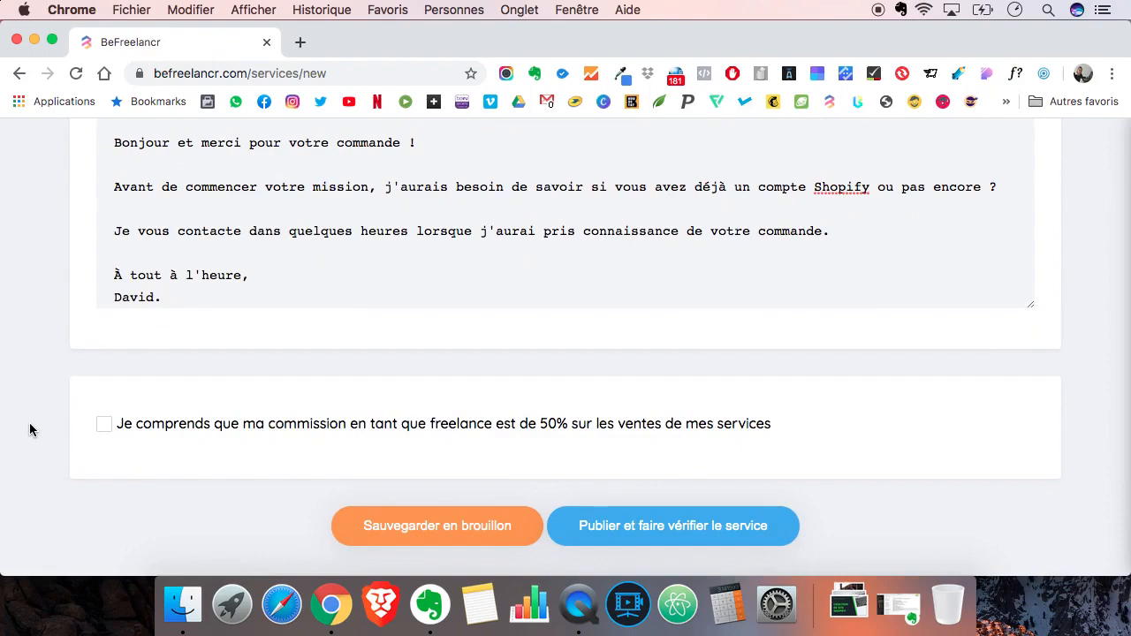
scroll(30, 430, up, 20)
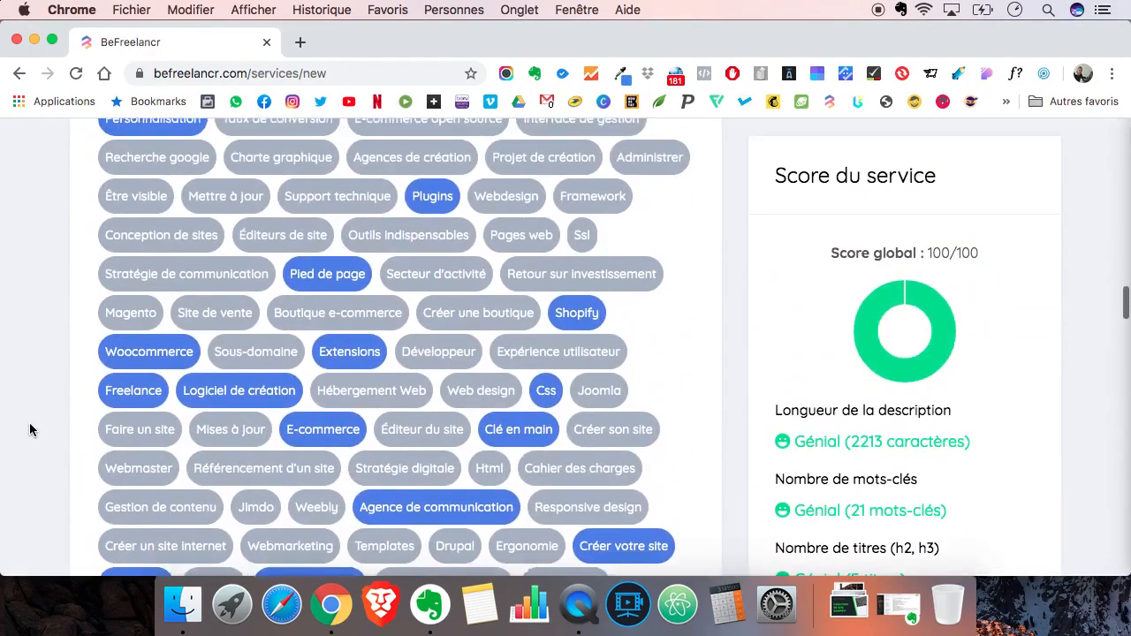
scroll(30, 431, up, 2)
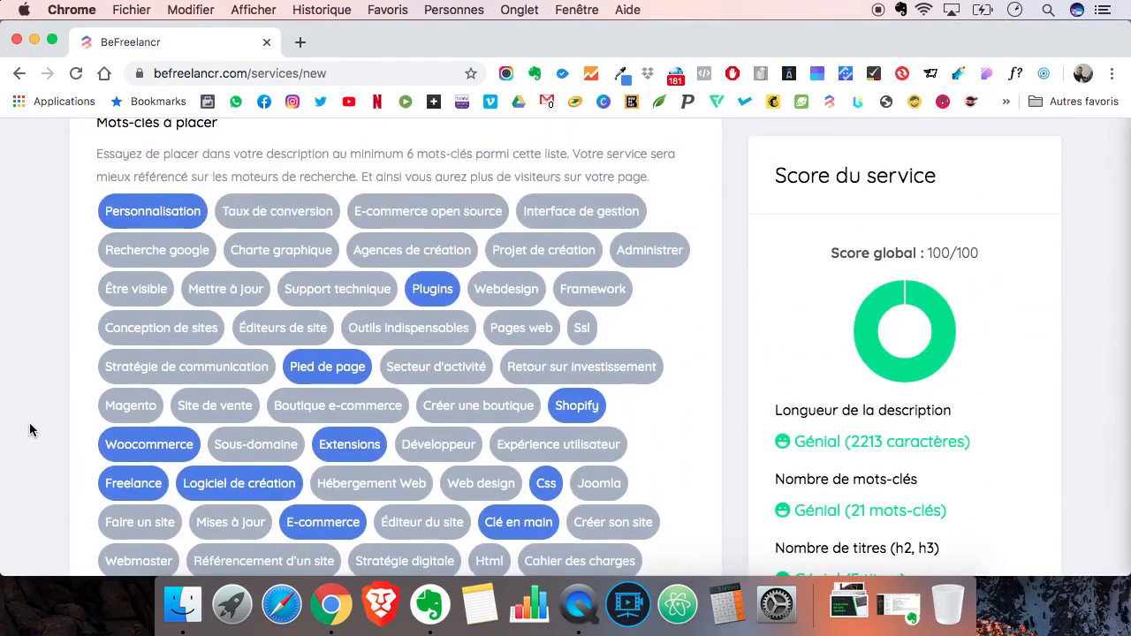
scroll(30, 430, down, 15)
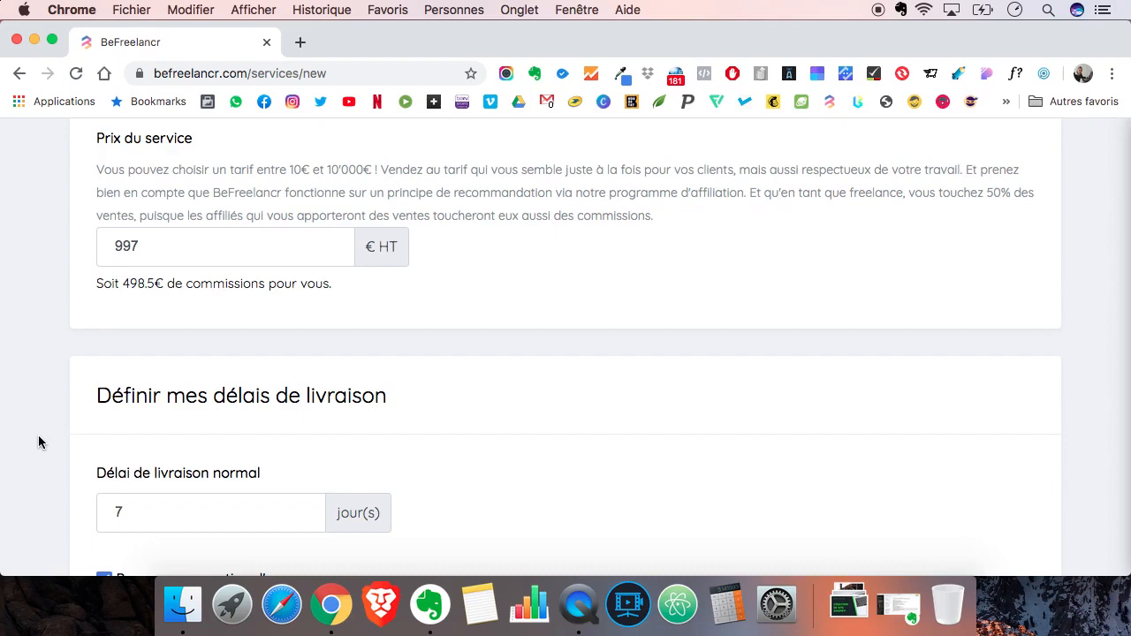
scroll(38, 442, down, 6)
scroll(38, 442, down, 5)
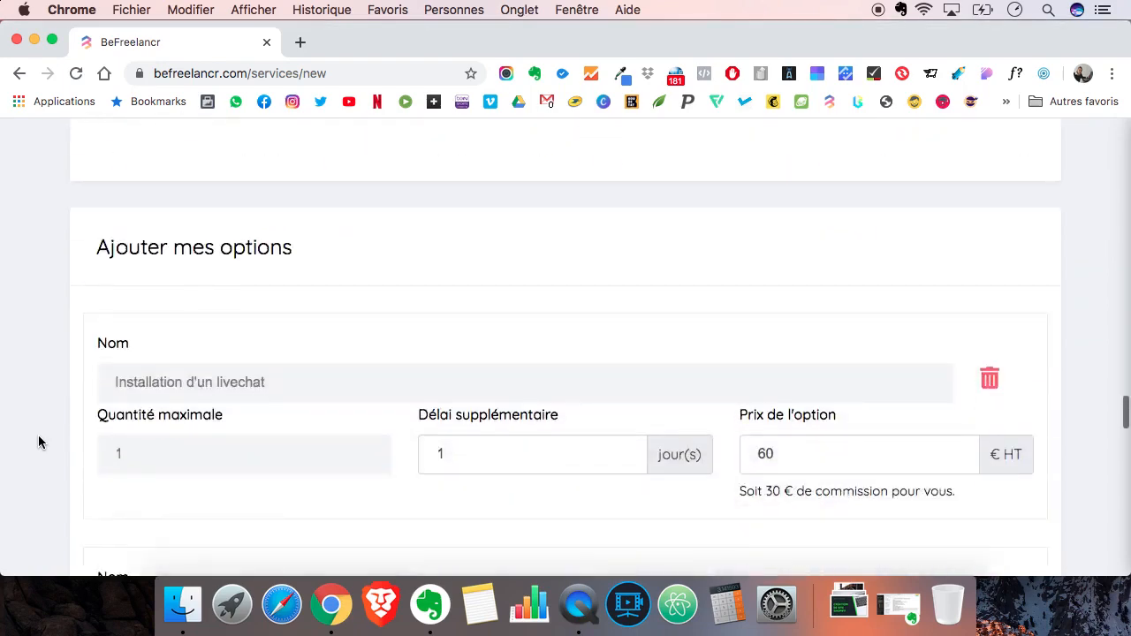
- Accept the statement about the 50% freelance commission and publish the service for verification
scroll(38, 442, down, 10)
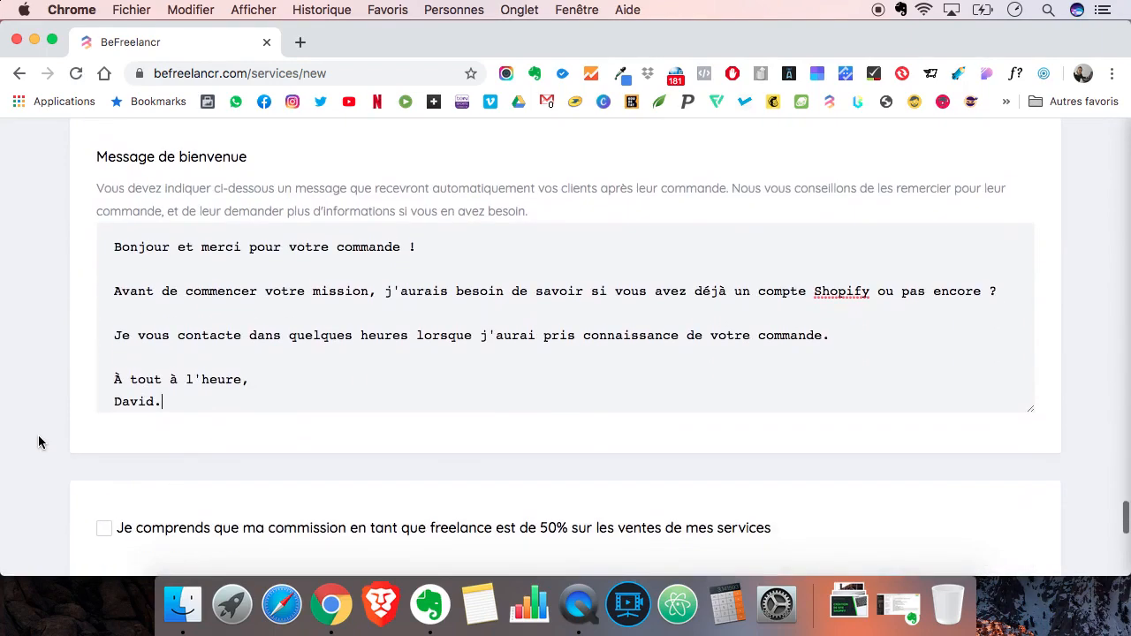
scroll(38, 442, down, 2)
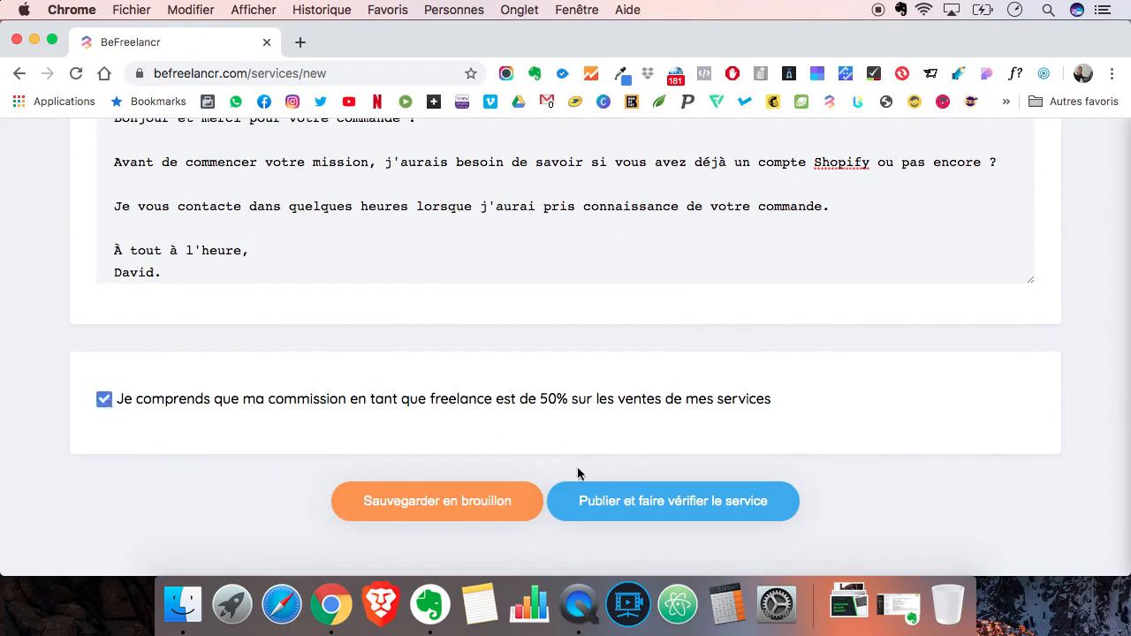
click(610, 506)
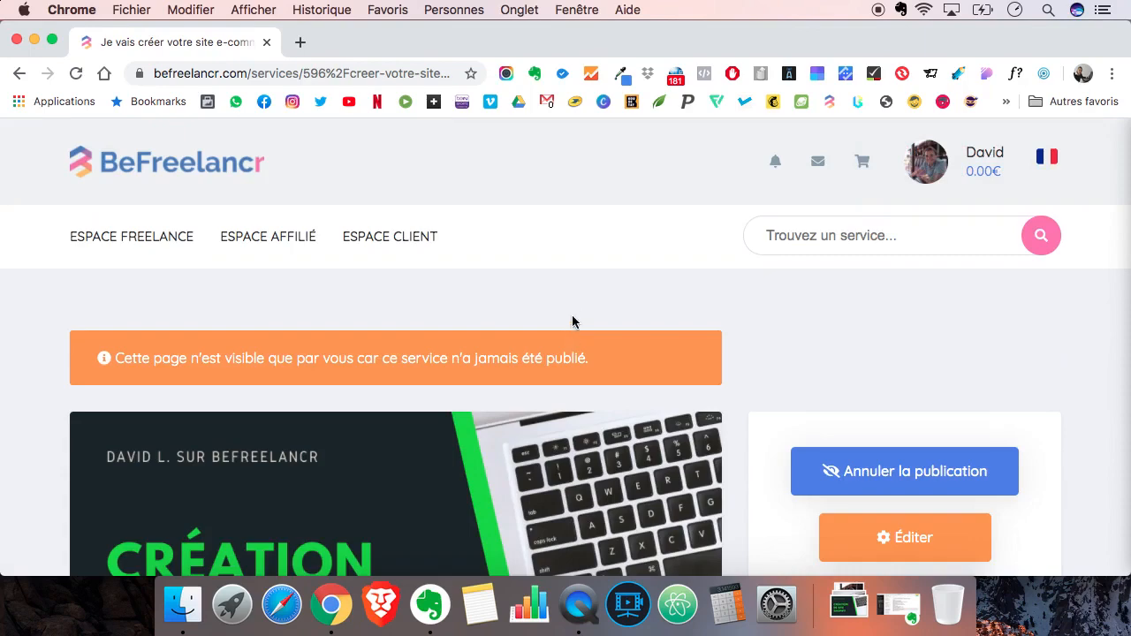
- Examine the new service page, including its visibility notice, cover image, title, description, service list and options
scroll(575, 315, down, 10)
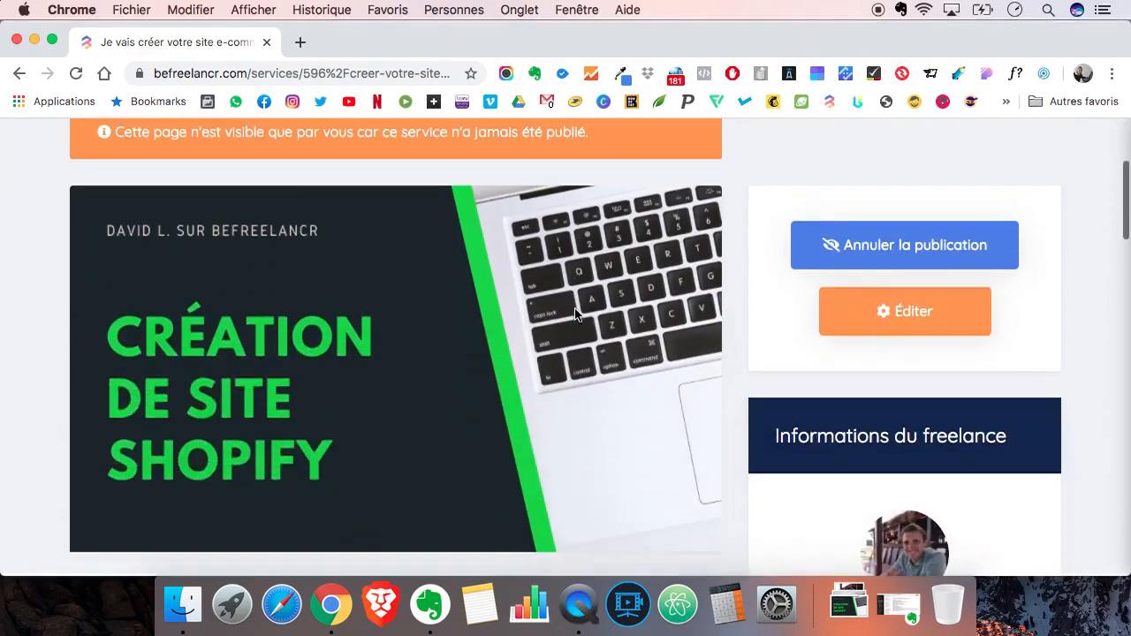
scroll(574, 316, up, 10)
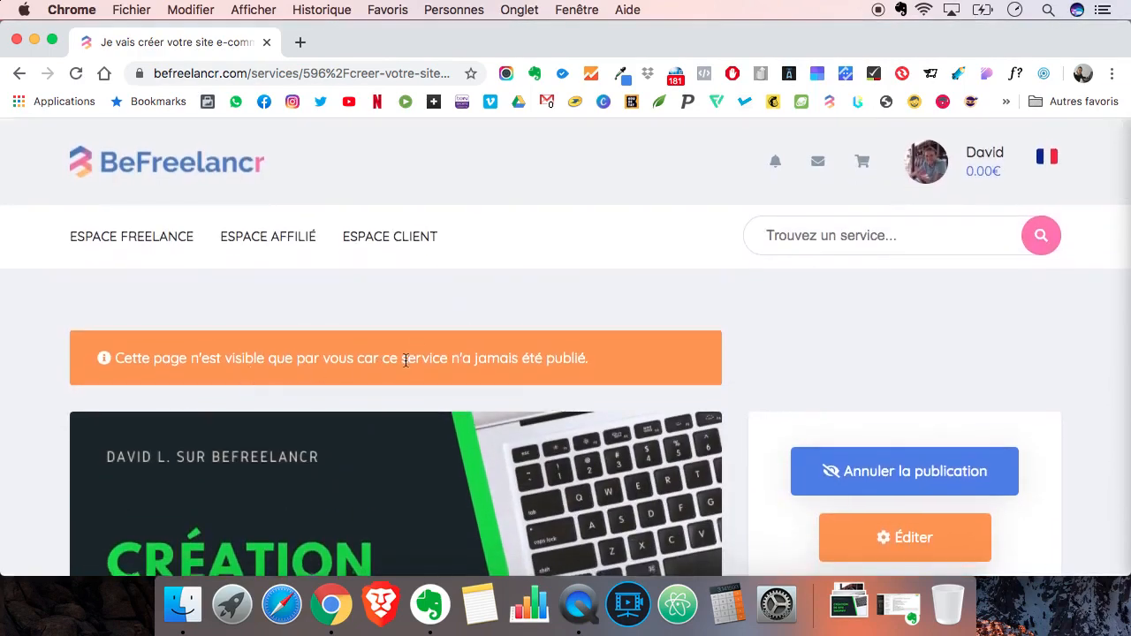
scroll(38, 358, down, 6)
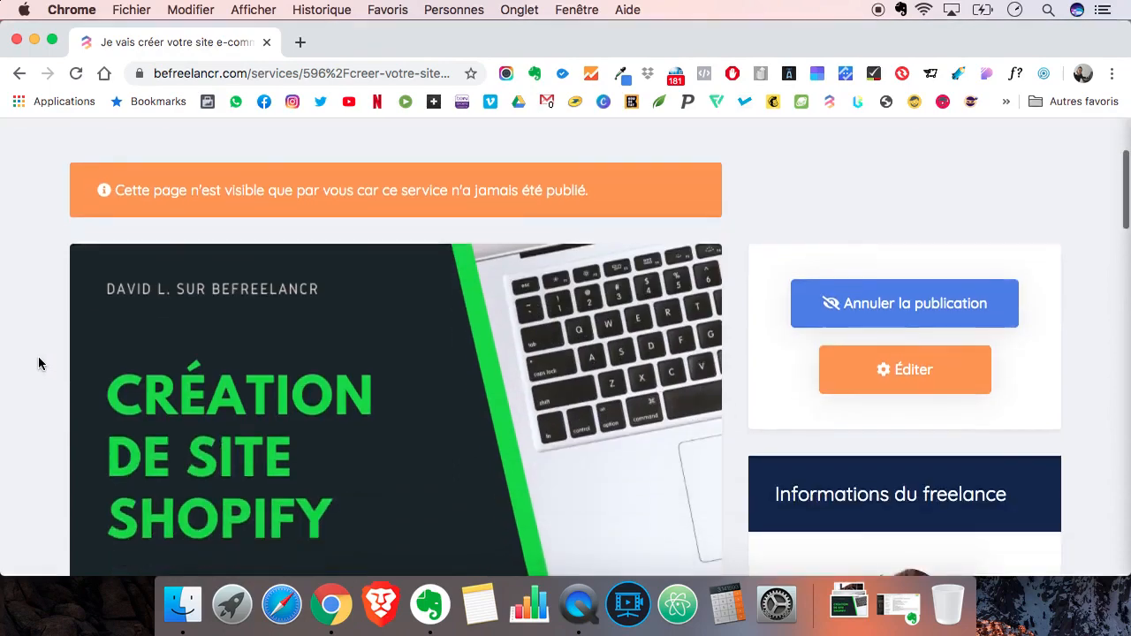
scroll(38, 362, down, 1)
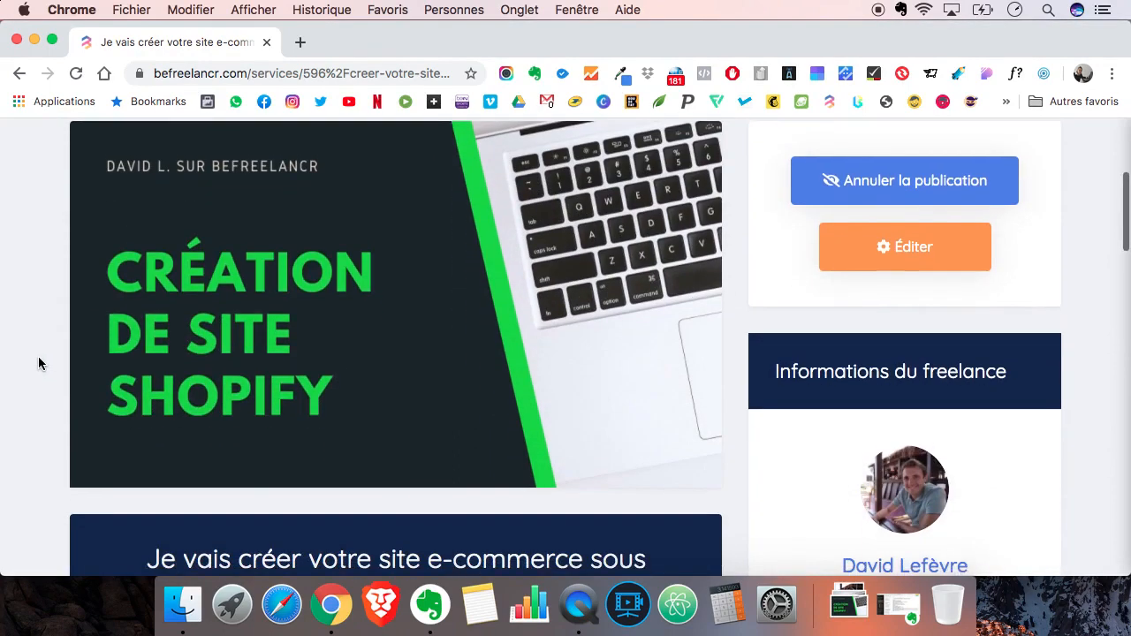
scroll(10, 354, down, 3)
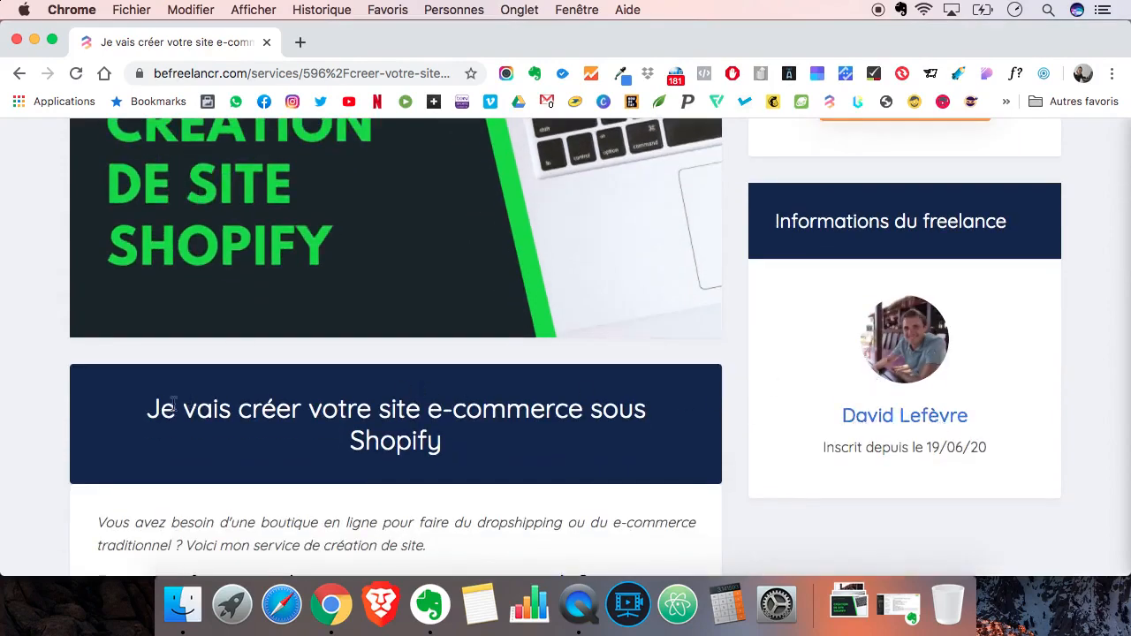
scroll(19, 406, down, 9)
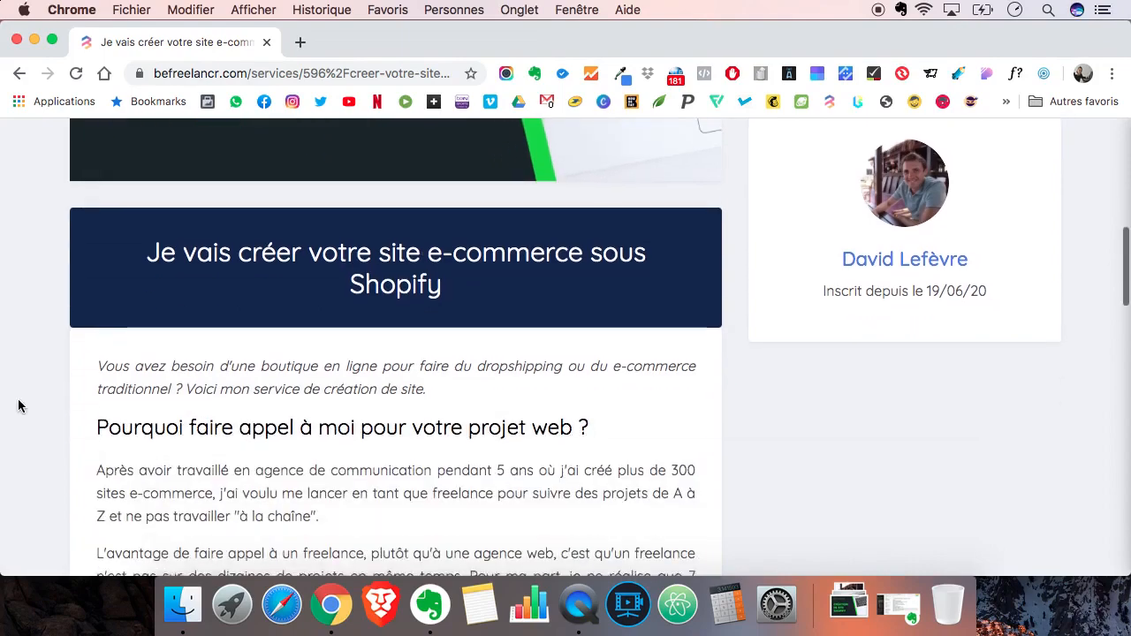
scroll(20, 407, down, 18)
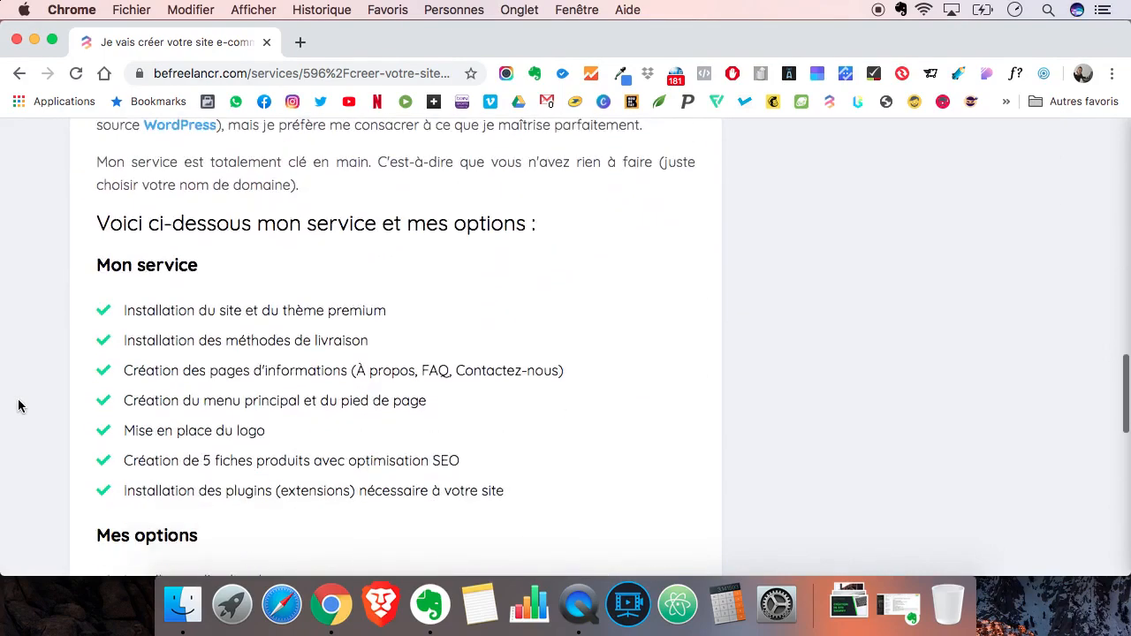
scroll(19, 407, down, 4)
scroll(20, 406, up, 20)
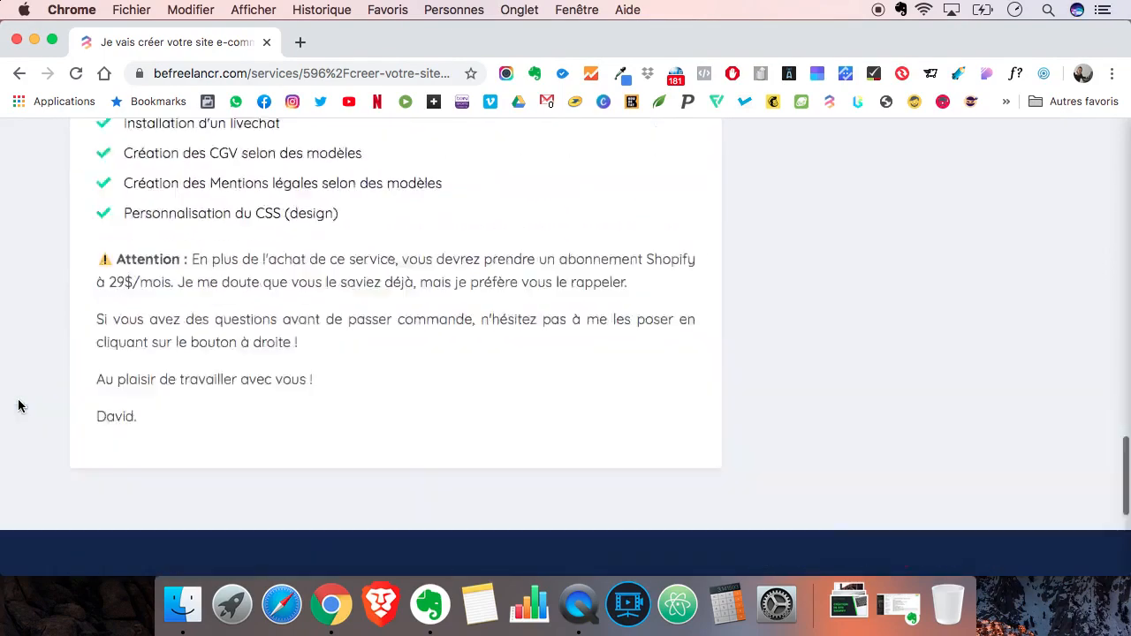